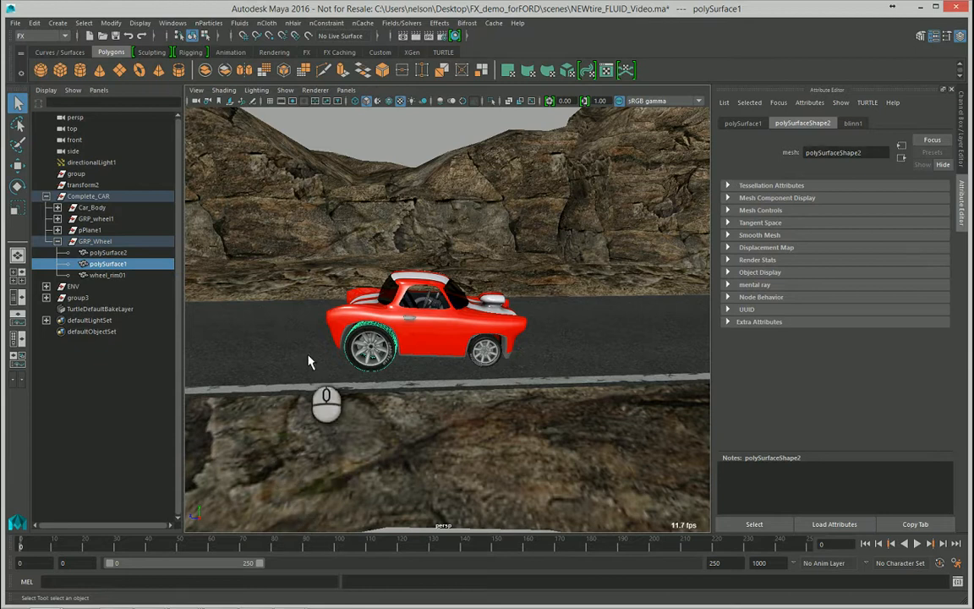
Step: Select the GRP_Wheel group and scrub the timeline to review the wheel's keyed rotation as the car moves along the road
mouse_move(64, 542)
left_mouse_down()
mouse_move(108, 554)
mouse_move(347, 543)
mouse_move(67, 548)
left_mouse_up()
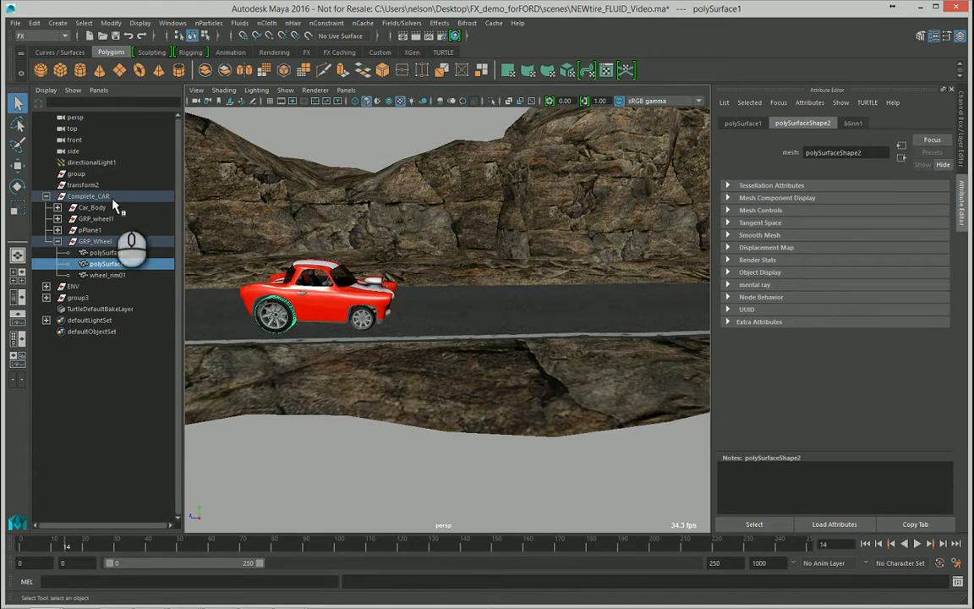
left_click(97, 242)
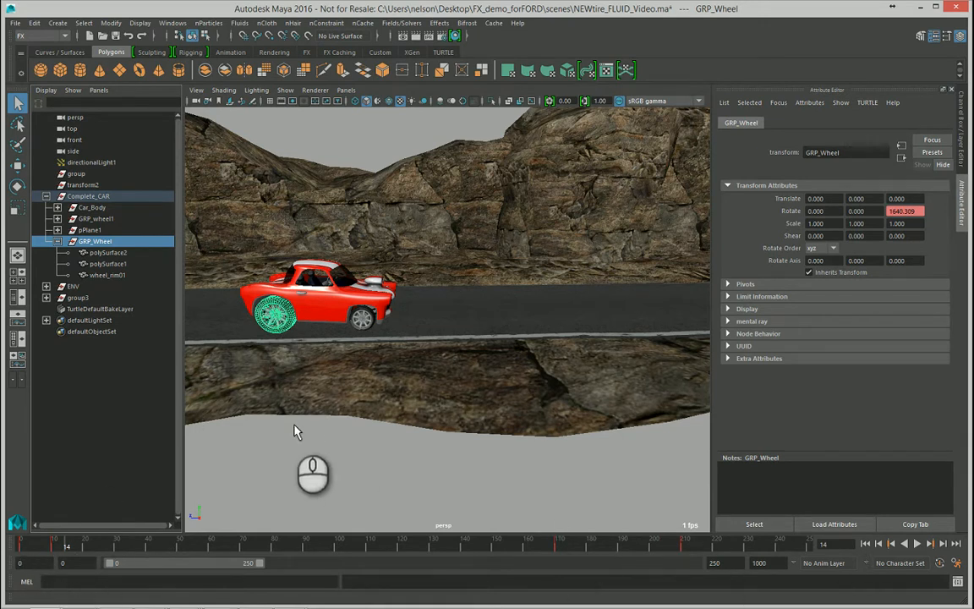
left_click_drag(63, 548, 27, 550)
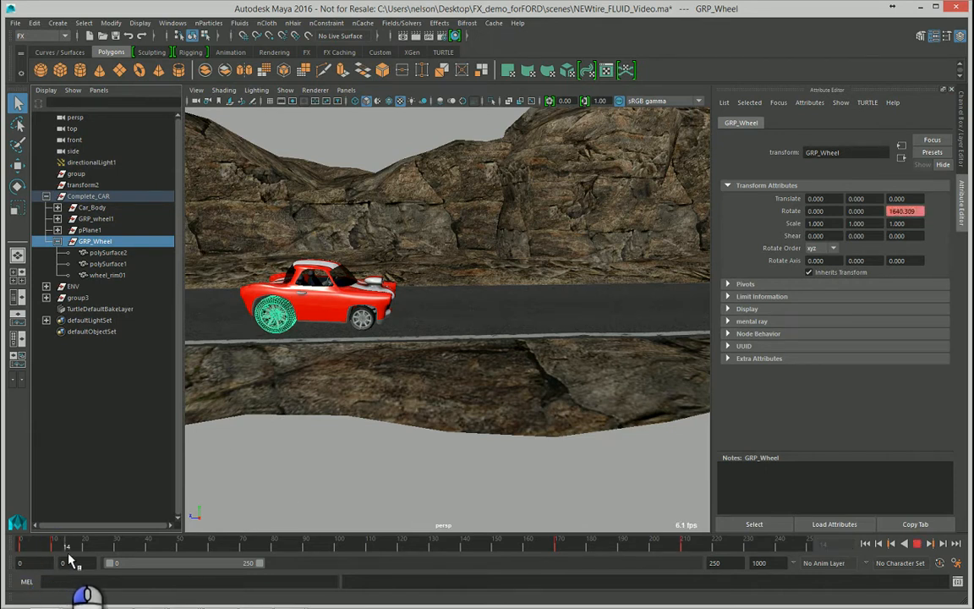
left_click(24, 541)
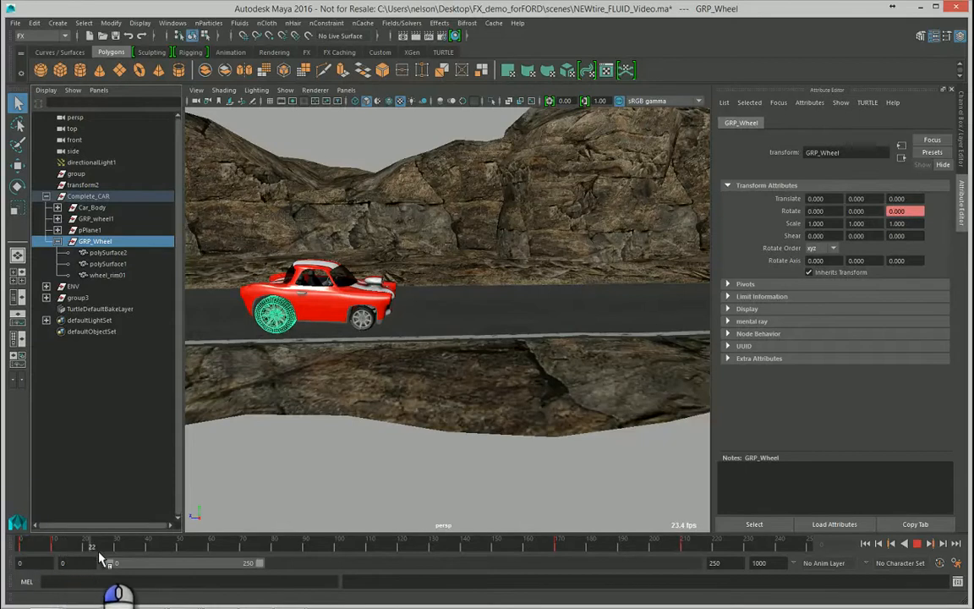
left_click_drag(160, 549, 693, 546)
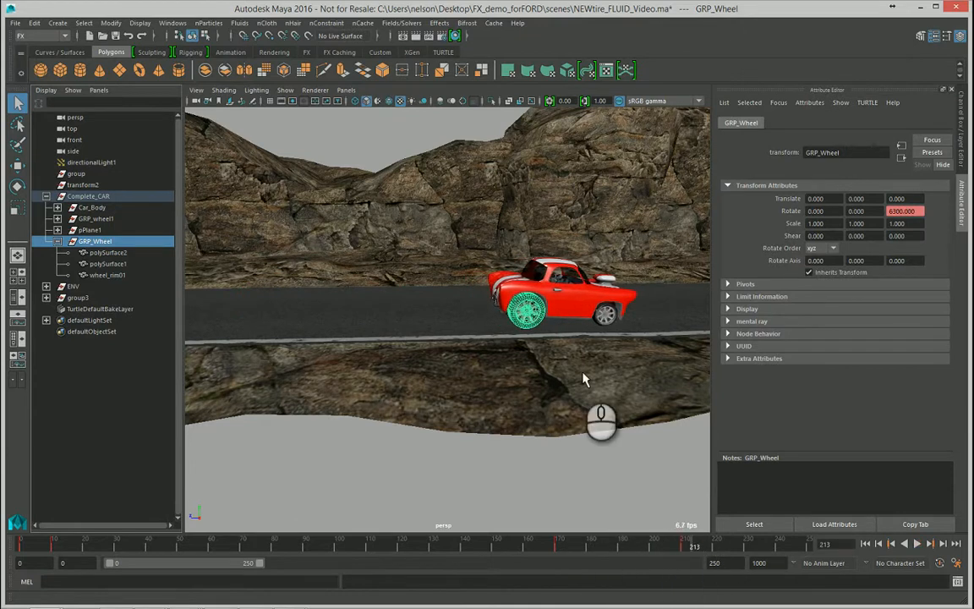
left_click_drag(598, 537, 59, 584)
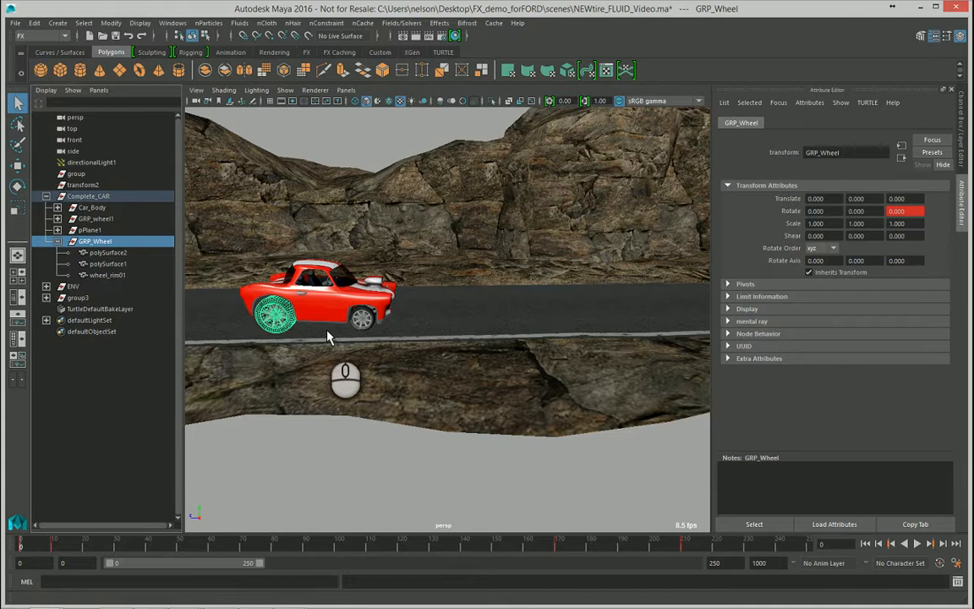
Step: Examine the rear wheel up close and select its two tire meshes, polySurface1 and polySurface2
middle_click_drag(423, 322, 475, 319, "alt")
key("f")
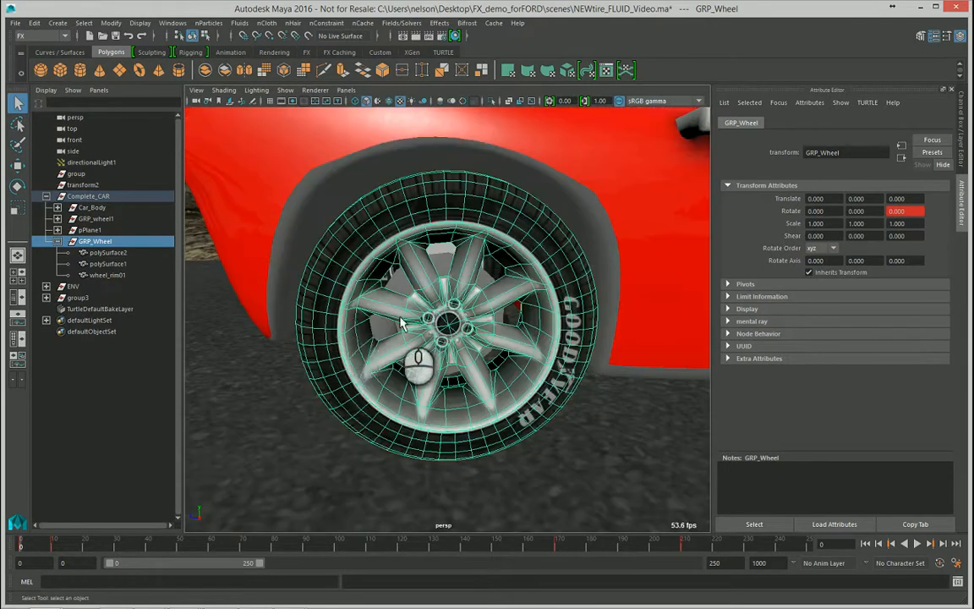
left_click_drag(329, 309, 379, 386, "alt")
left_click(380, 387)
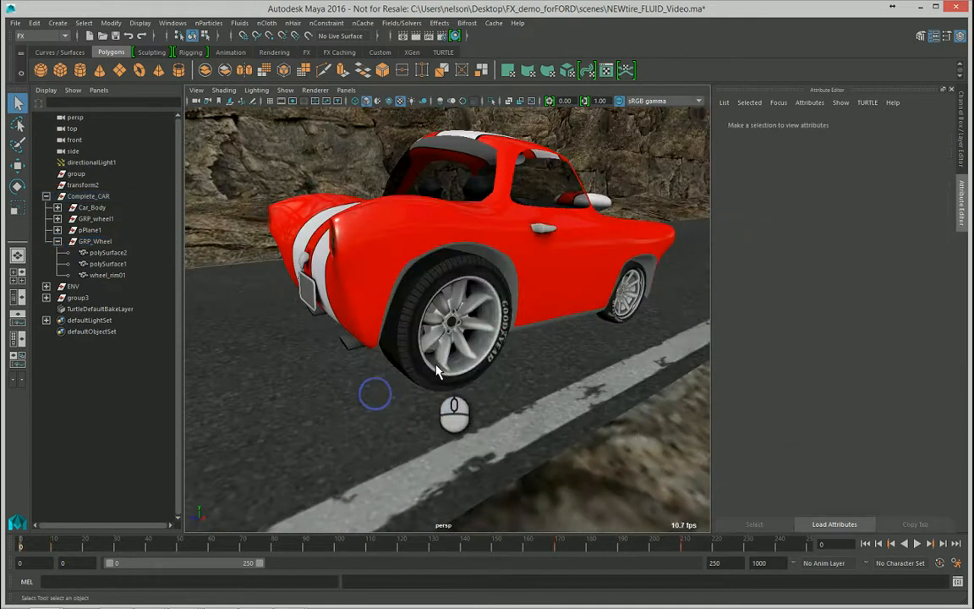
left_click_drag(479, 364, 429, 286, "alt")
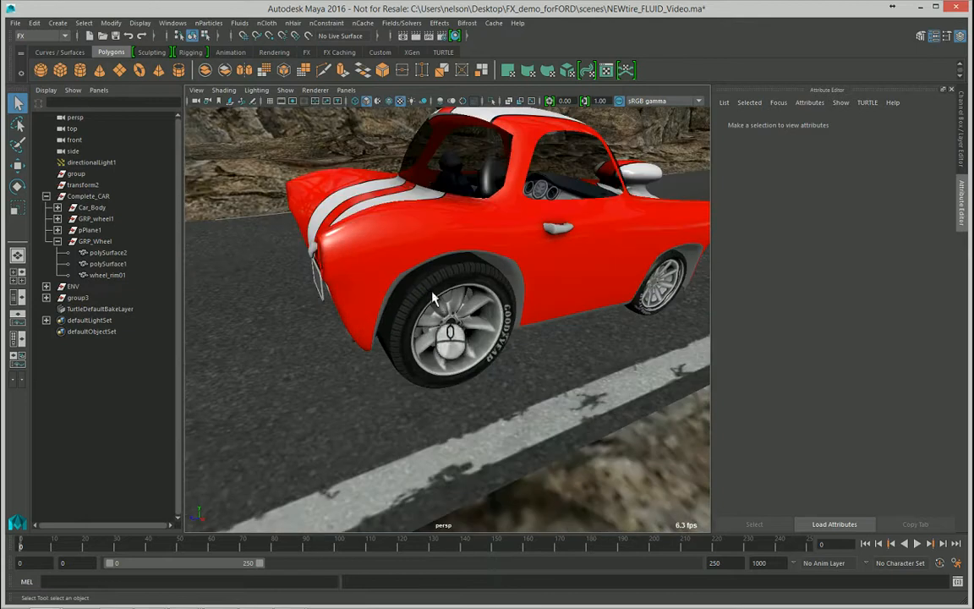
left_click(430, 288)
left_click(454, 315, "shift")
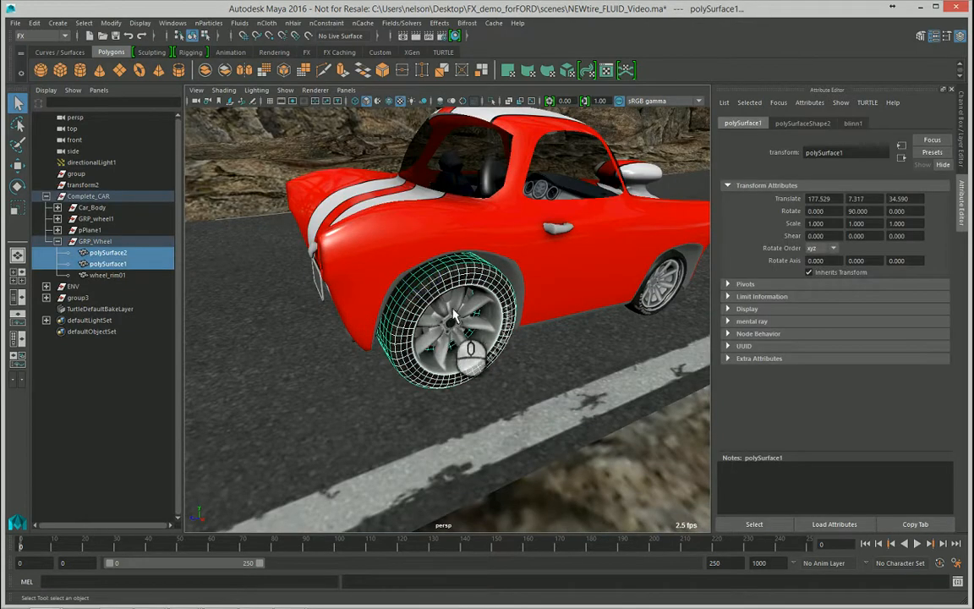
left_click_drag(471, 333, 389, 279, "alt")
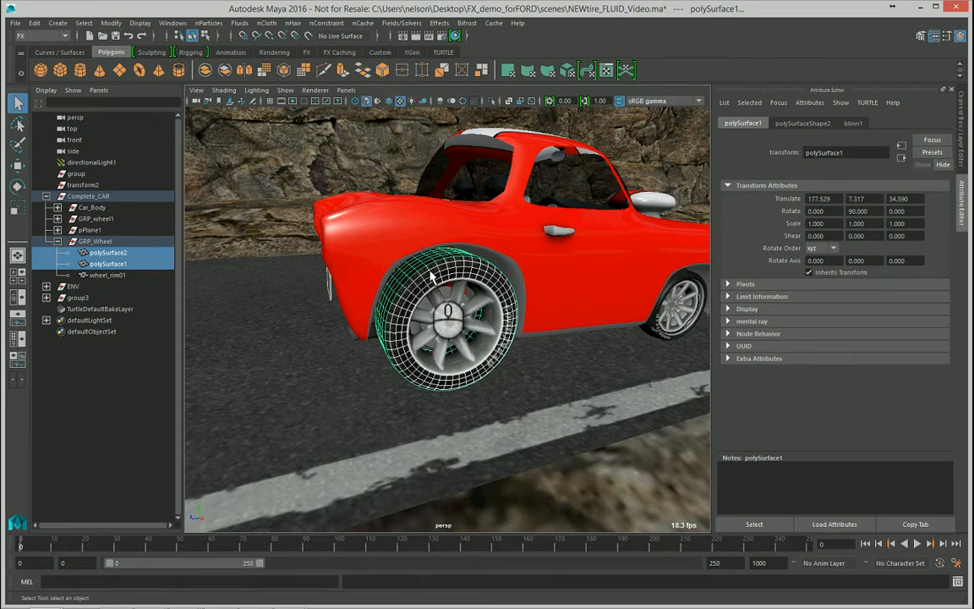
Step: Inspect the rear wheel's parts individually, selecting the wheel_rim01 mesh and the tire tread mesh polySurface1
left_click(321, 335)
mouse_move(425, 298)
left_mouse_down("alt")
mouse_move(414, 287)
mouse_move(434, 315)
mouse_move(370, 234)
mouse_move(437, 307)
left_mouse_up("alt")
left_click(451, 259)
left_click_drag(498, 313, 446, 355, "alt")
left_click(438, 337)
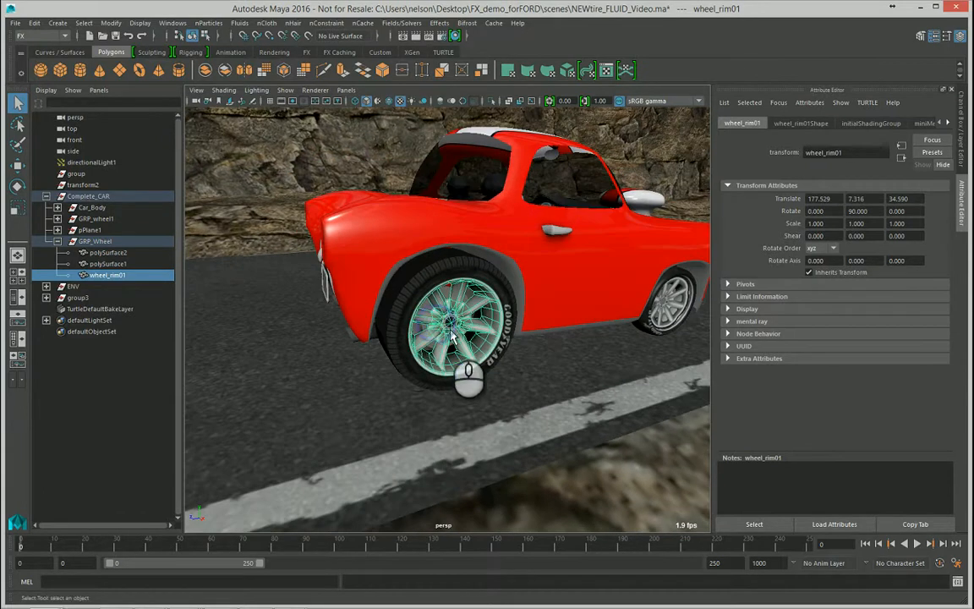
left_click(408, 275)
left_click_drag(508, 306, 439, 314, "alt")
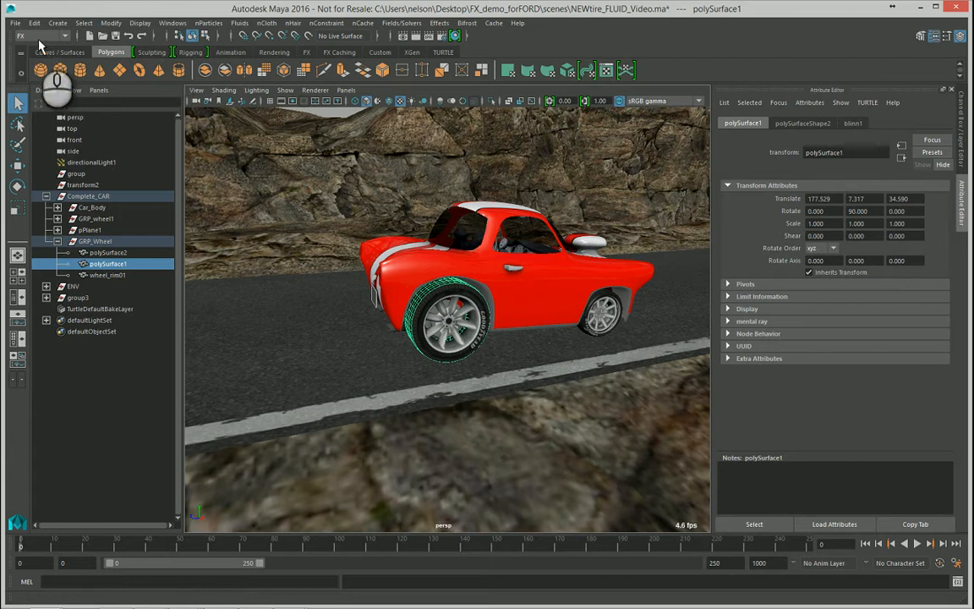
Step: Create a 3D fluid container at resolution 10 and size 10 on each axis, with Add Emitter turned off
left_click(238, 24)
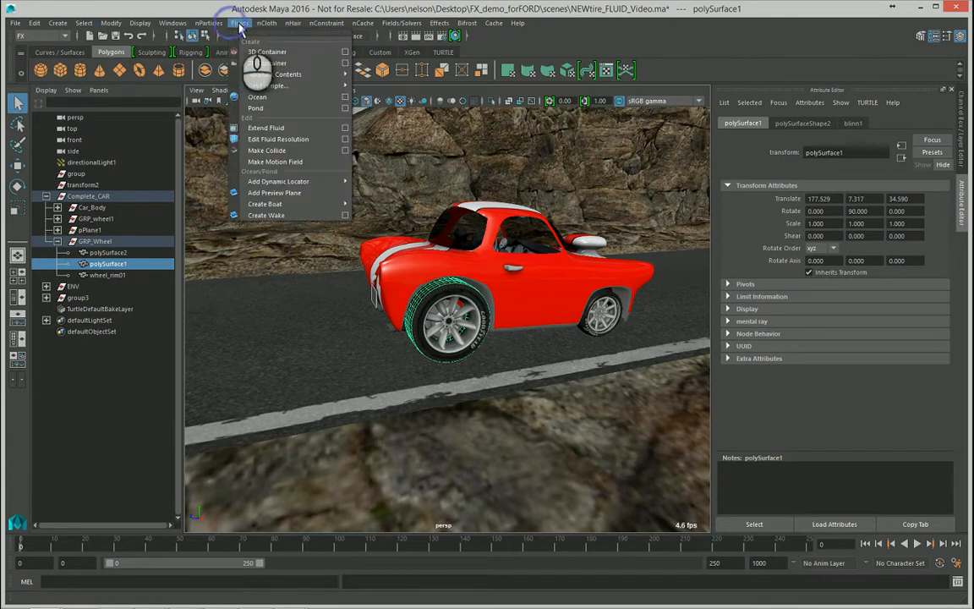
left_click(345, 52)
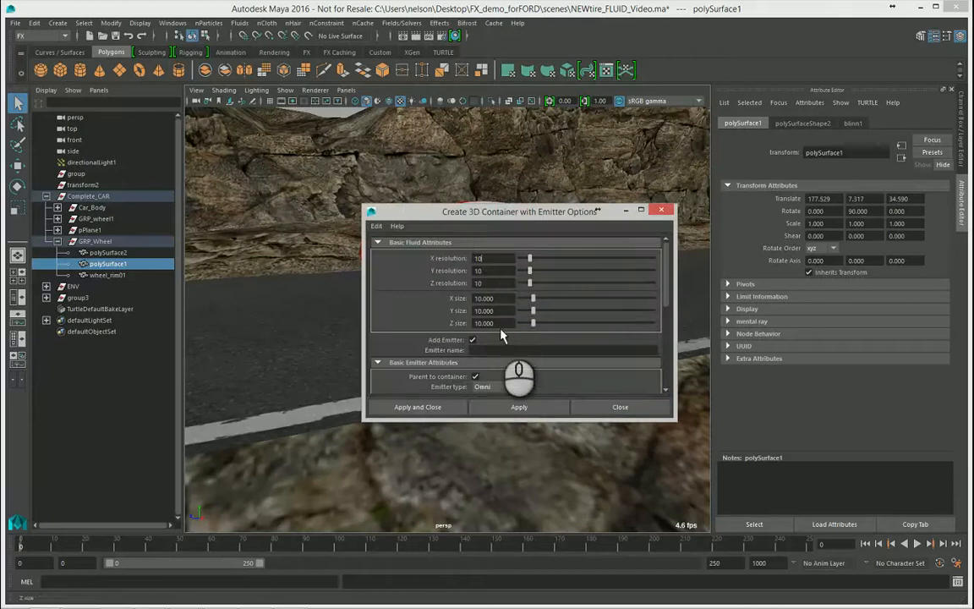
left_click(472, 339)
left_click_drag(518, 212, 514, 161)
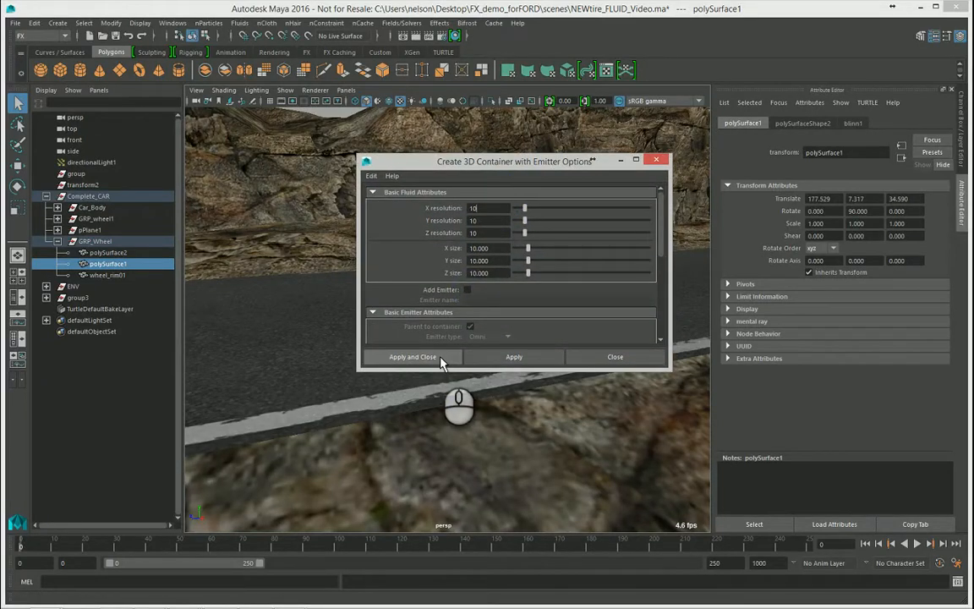
left_click(440, 358)
Step: Raise the fluid container around the rear wheel to a Y translation of about 4.892
left_click_drag(474, 357, 408, 301, "alt")
key("w")
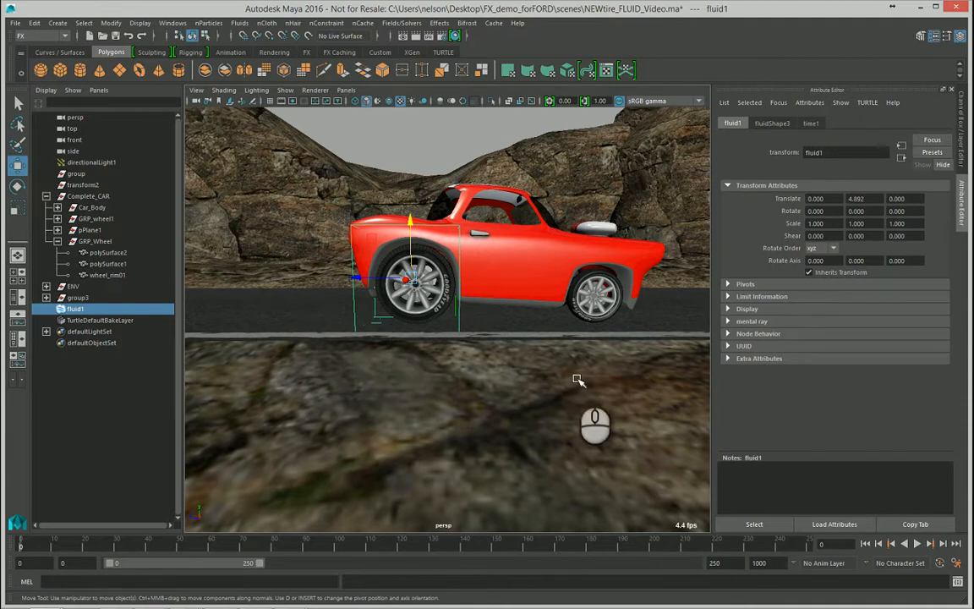
left_click_drag(446, 326, 436, 328, "alt")
right_click_drag(436, 327, 436, 333, "alt")
left_click_drag(436, 333, 435, 340, "alt")
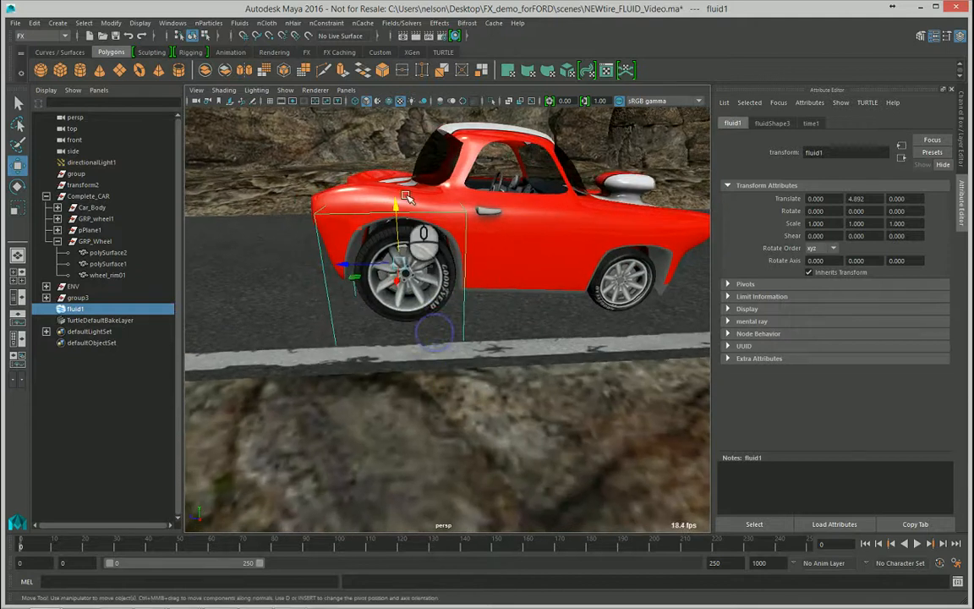
left_click_drag(404, 297, 508, 325, "alt")
Step: Play the animation from the first frame to check the fluid container against the moving car, and return to the start
left_click(865, 544)
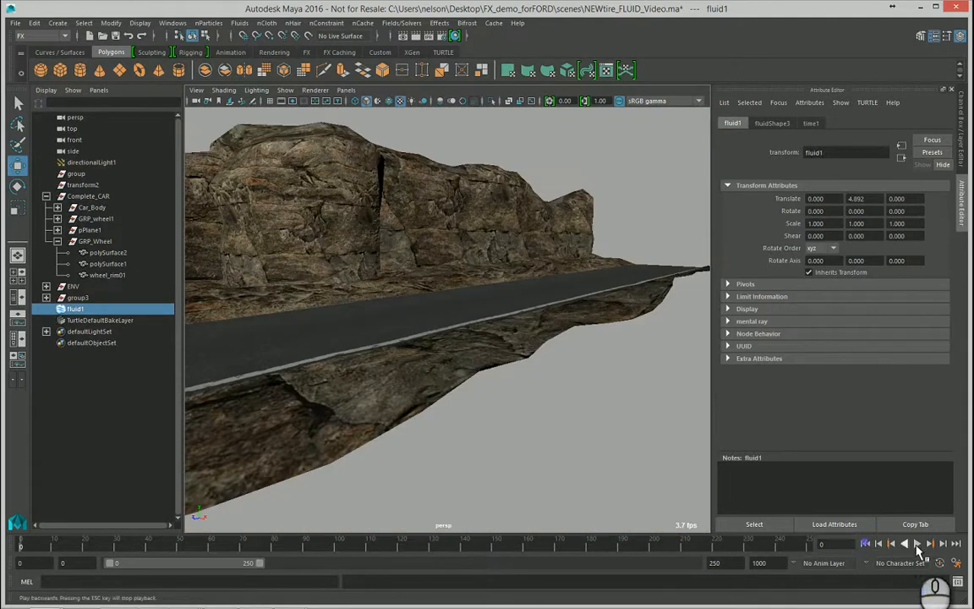
left_click(917, 544)
left_click_drag(449, 378, 441, 371, "alt")
middle_click_drag(442, 370, 522, 337, "alt")
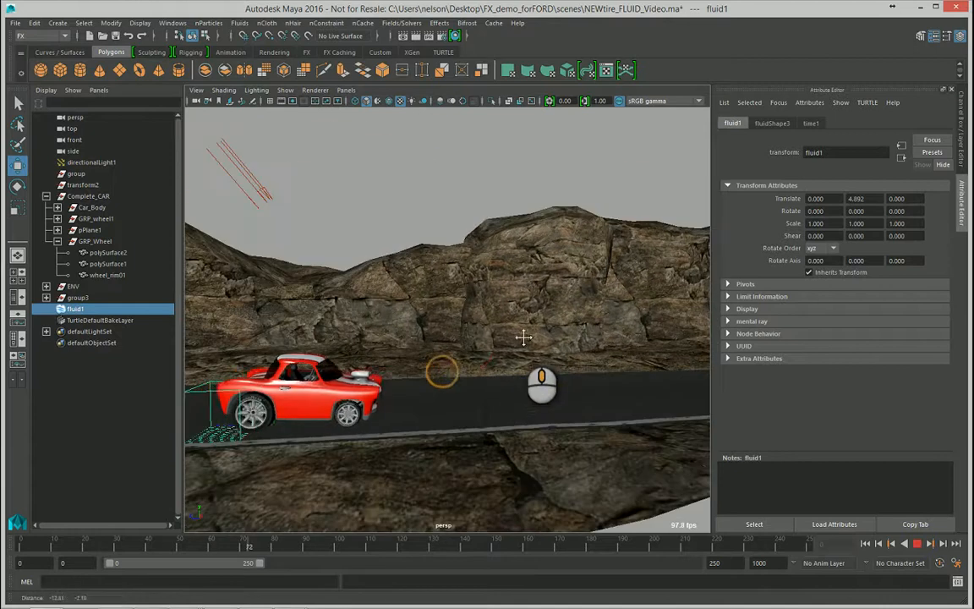
right_click_drag(472, 350, 430, 385, "alt")
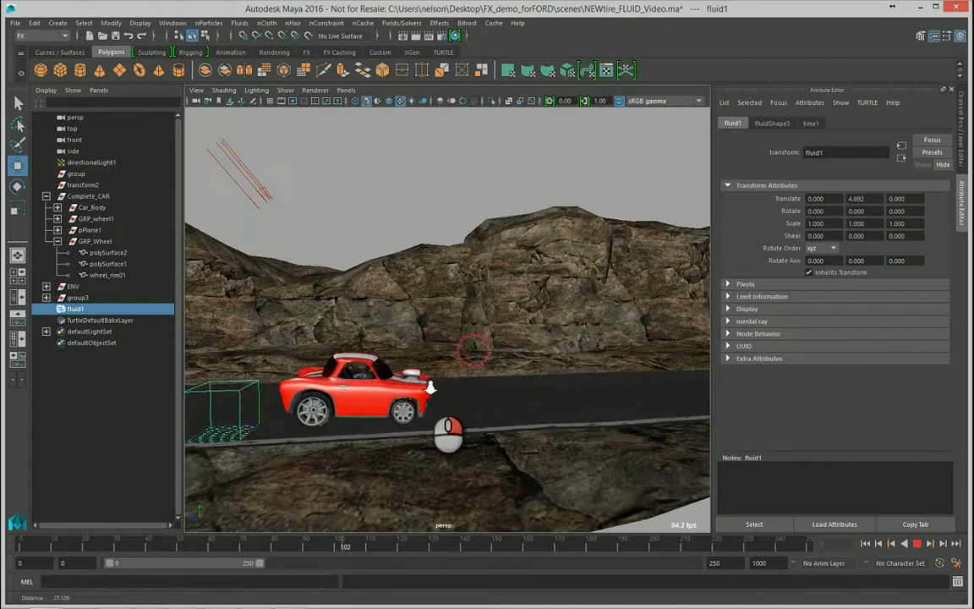
left_click(916, 544)
left_click(866, 543)
Step: Select the rear tire tread mesh polySurface1 and try to add an Emit from Object emitter of type Surface
left_click_drag(423, 405, 401, 406, "alt")
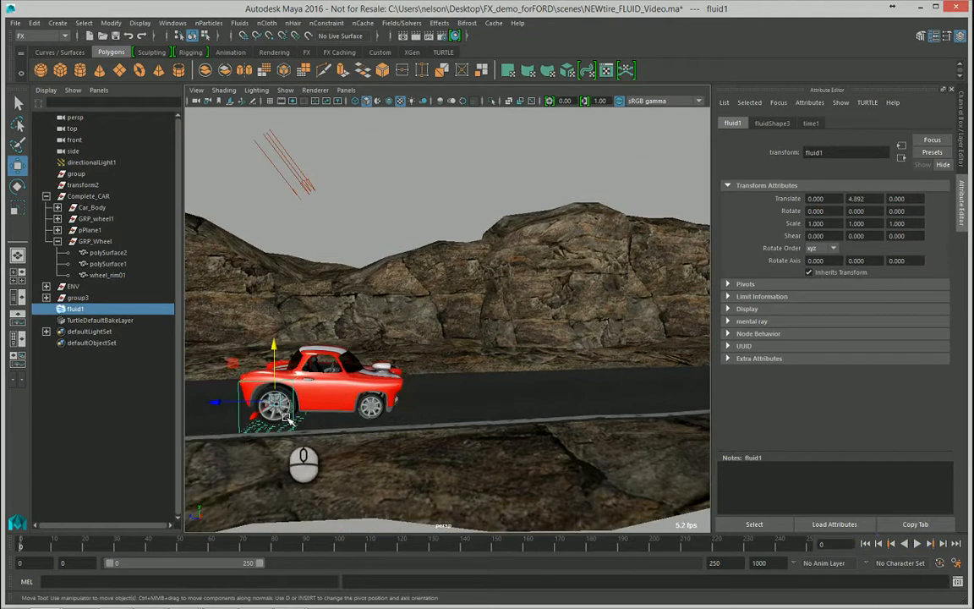
right_click_drag(279, 407, 348, 408, "alt")
right_click_drag(435, 389, 385, 382, "alt")
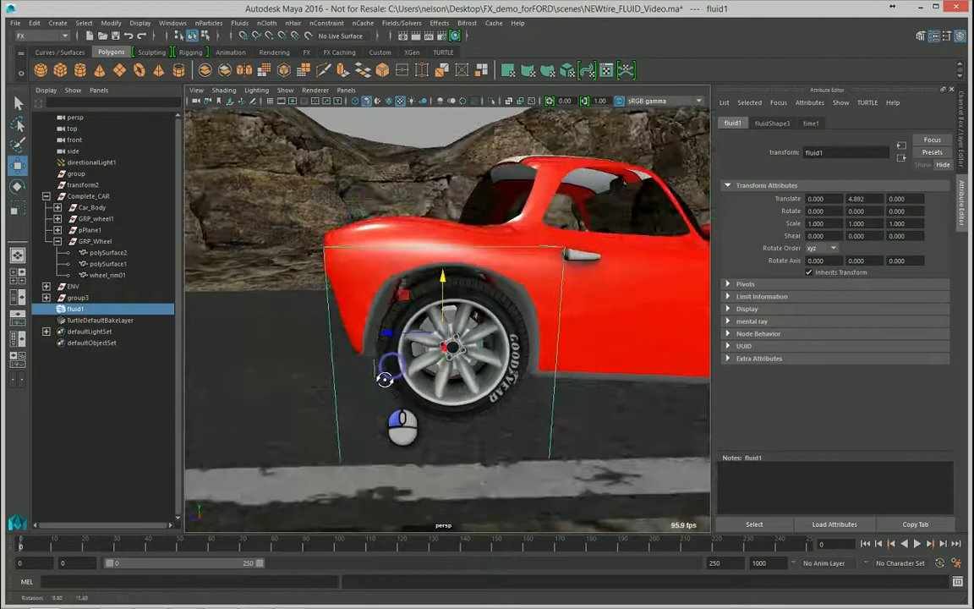
left_click_drag(385, 382, 441, 372, "alt")
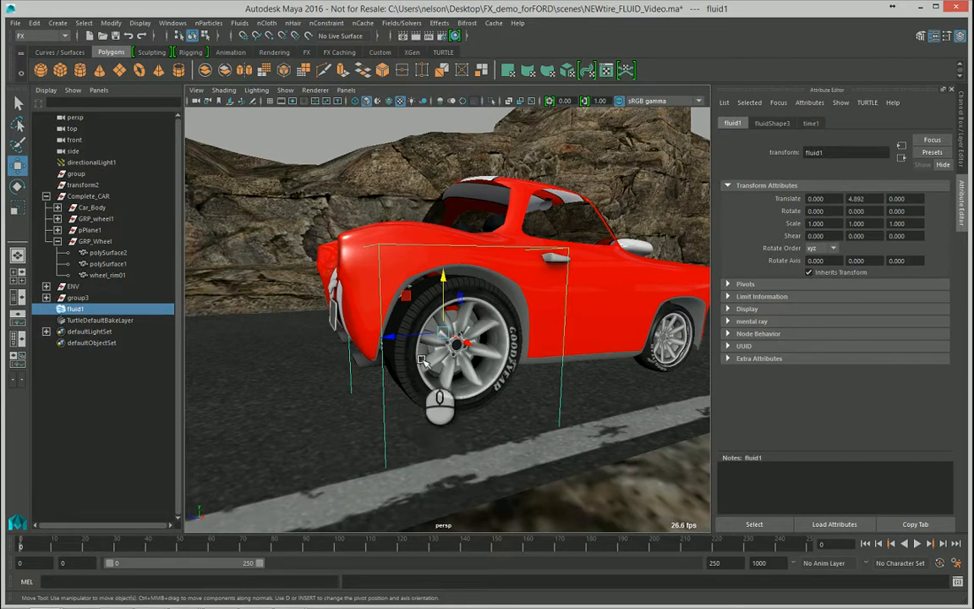
left_click(476, 402)
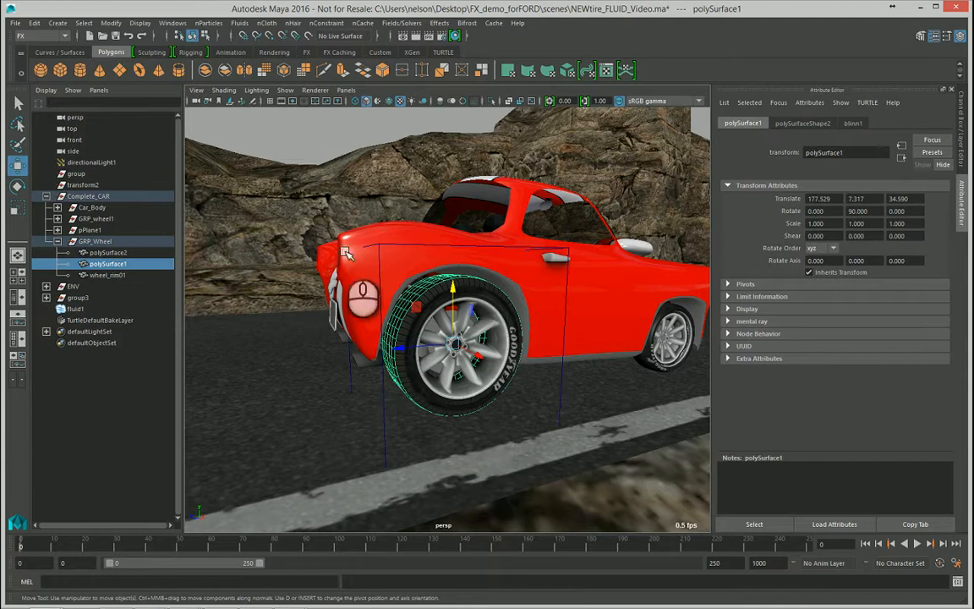
mouse_move(418, 315)
left_mouse_down("alt")
mouse_move(397, 330)
mouse_move(427, 296)
left_mouse_up("alt")
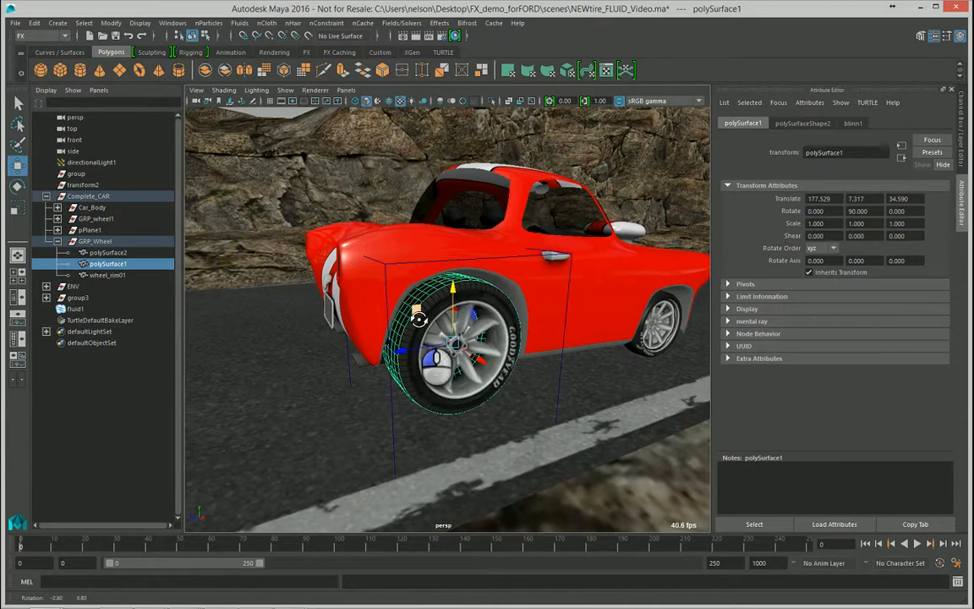
left_click(240, 22)
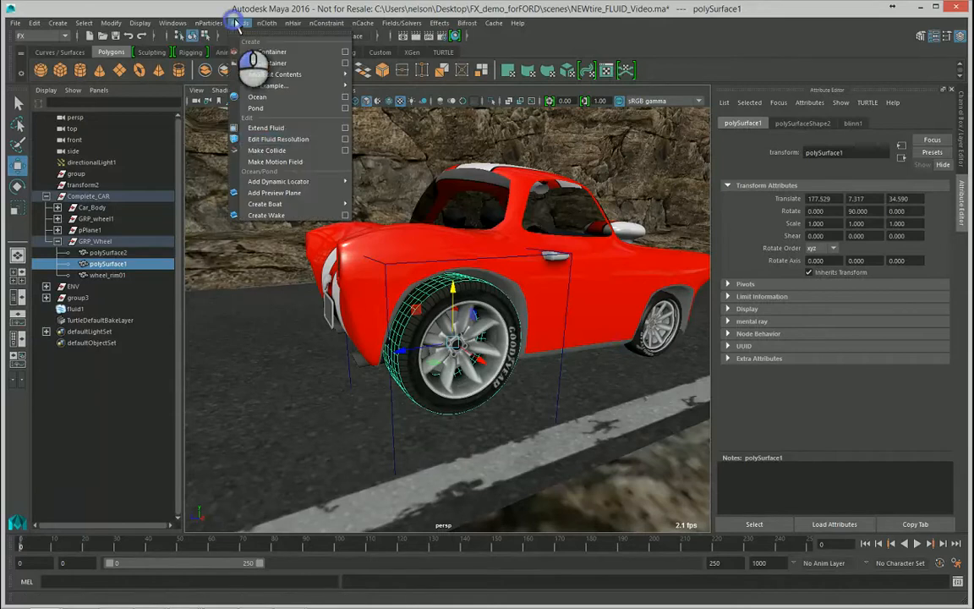
mouse_move(269, 77)
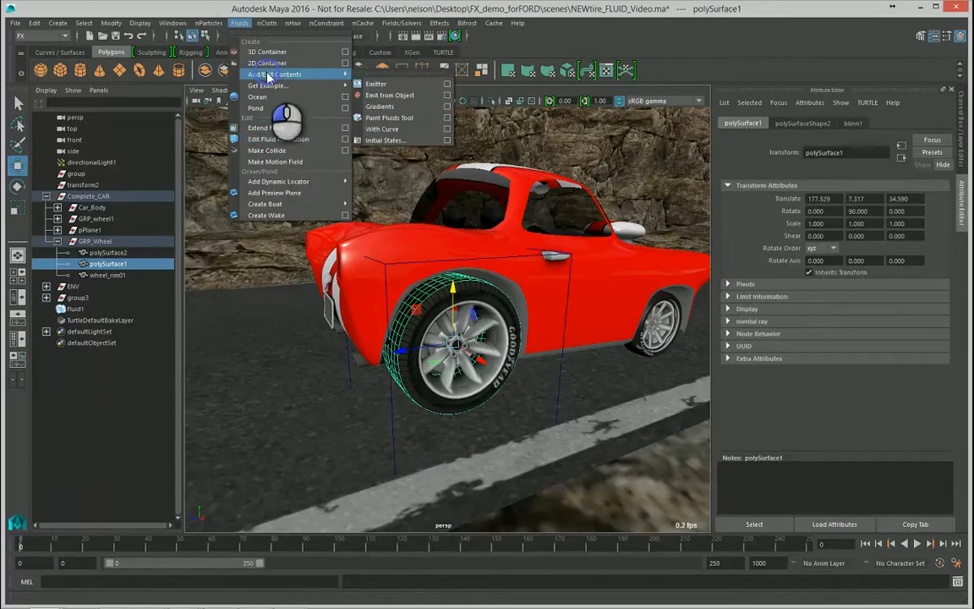
left_click(446, 95)
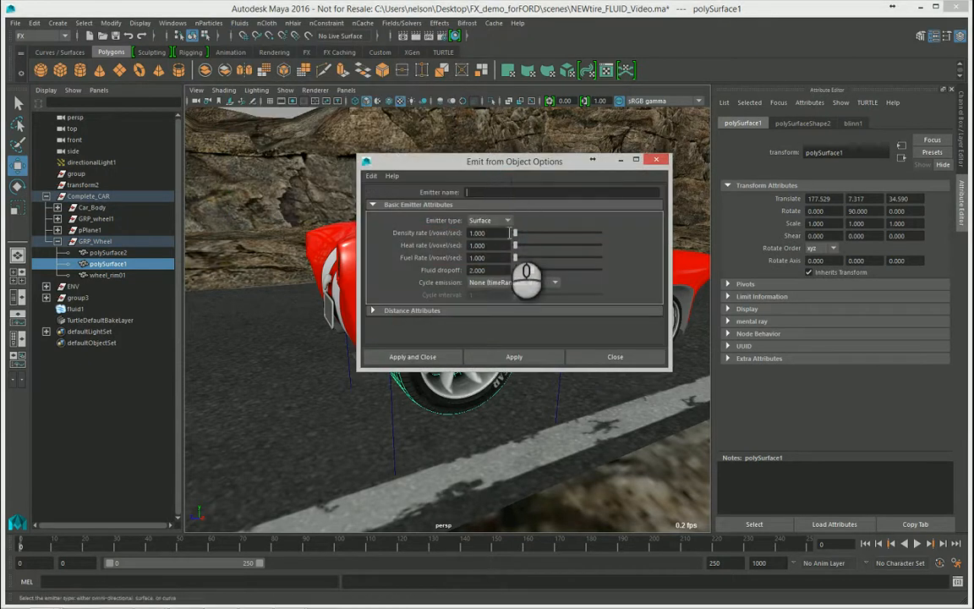
left_click(498, 222)
left_click(492, 243)
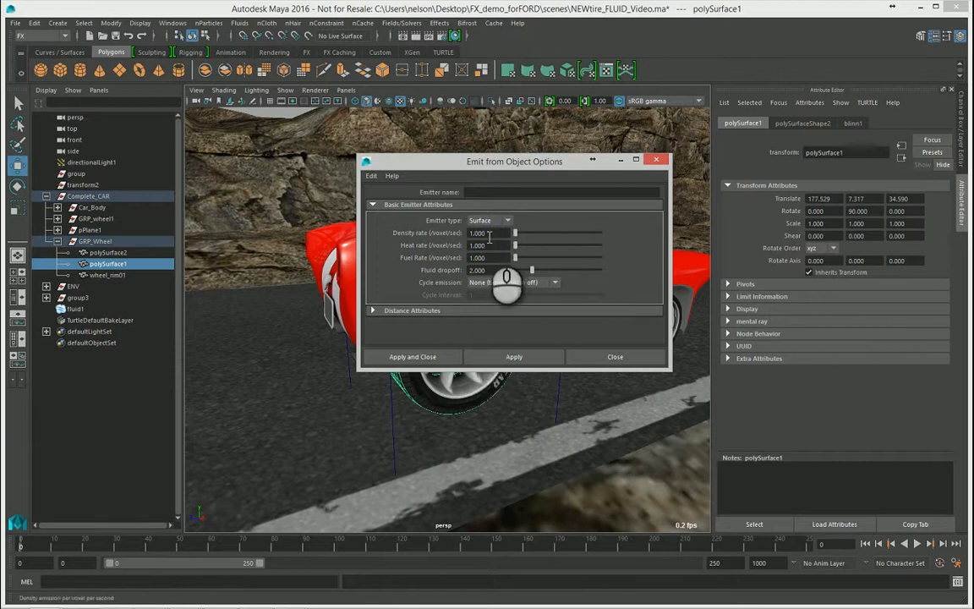
left_click(433, 356)
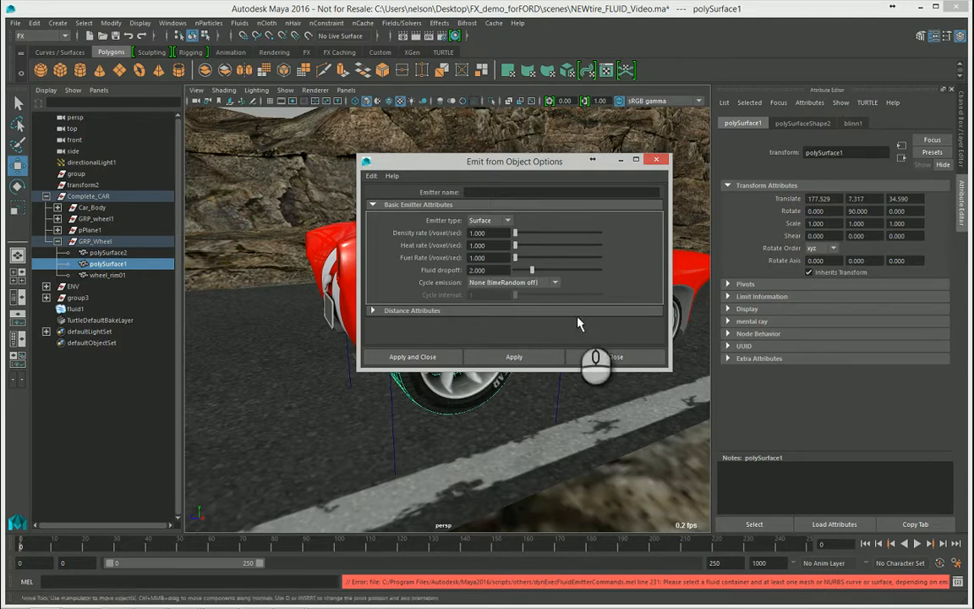
Step: Add the fluid container to the tire selection and create the Surface emitter from the tire
left_click_drag(512, 164, 785, 174)
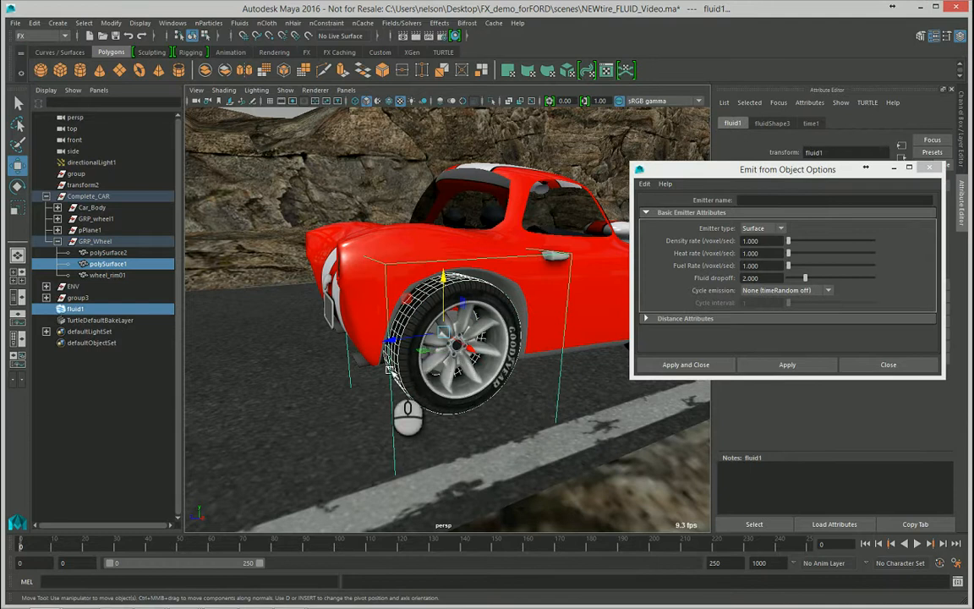
left_click(686, 364)
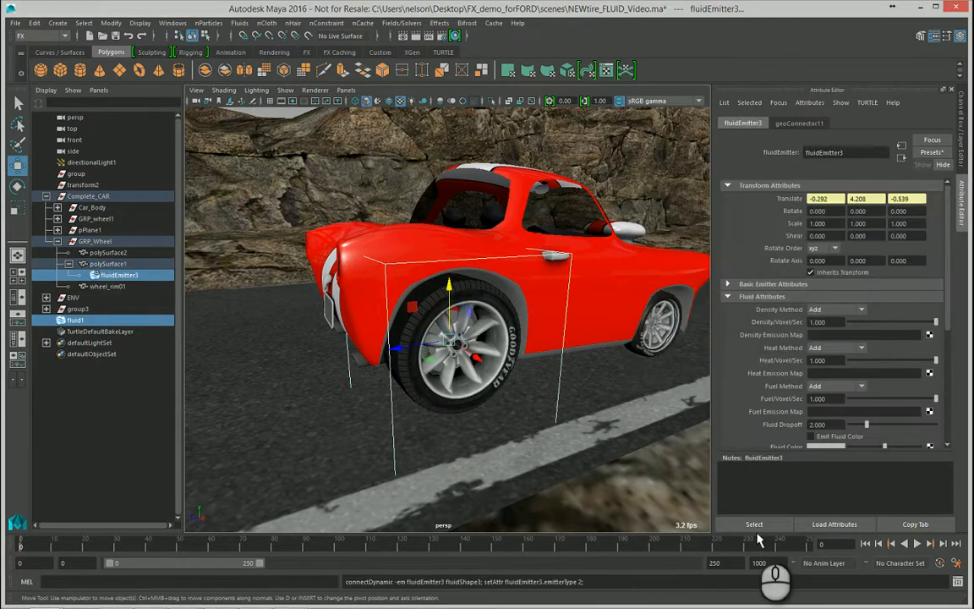
left_click_drag(450, 347, 489, 348, "alt")
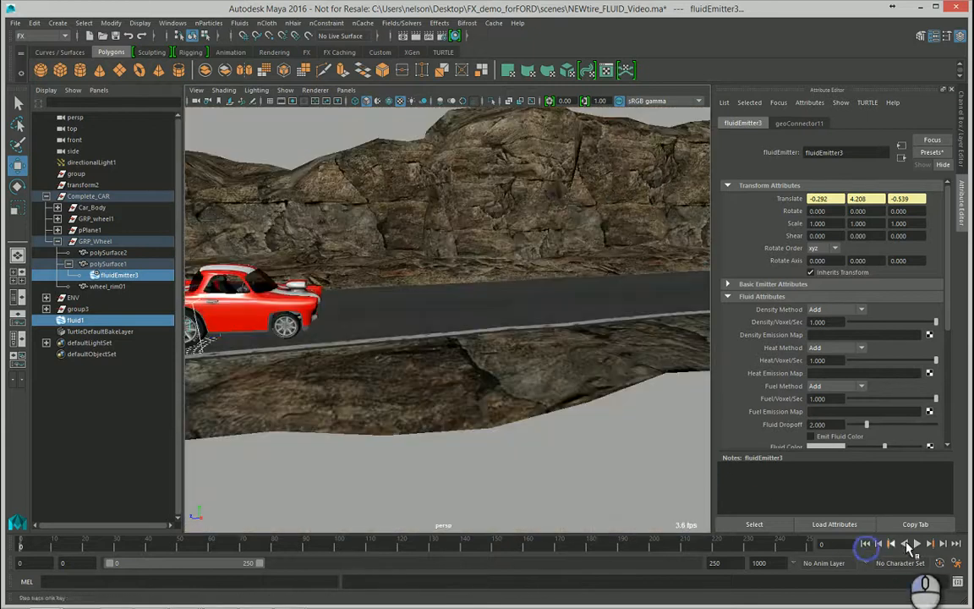
left_click_drag(397, 313, 544, 327, "alt")
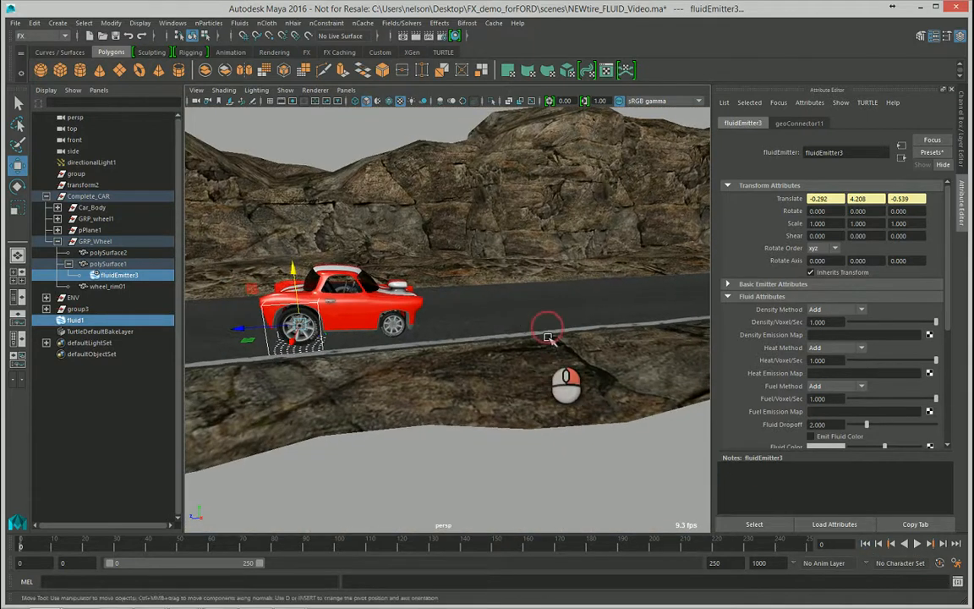
Step: Play the animation to check the emission from the rear tire, and return to the first frame
left_click(917, 544)
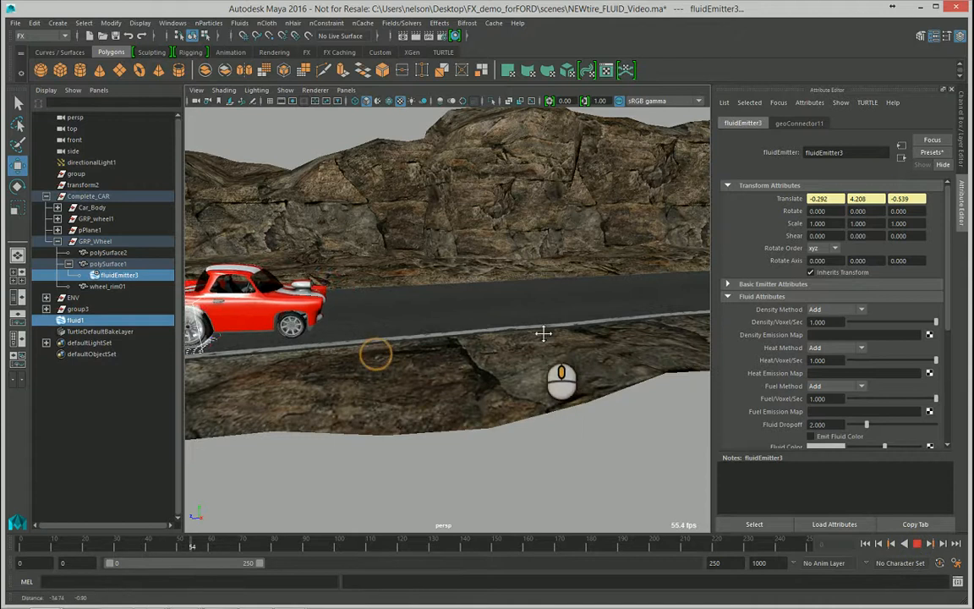
left_click(918, 544)
left_click(865, 544)
Step: Select the perspective camera and delete its keyframe at frame 0
middle_click_drag(356, 365, 722, 358, "alt")
left_click_drag(722, 358, 206, 337, "alt")
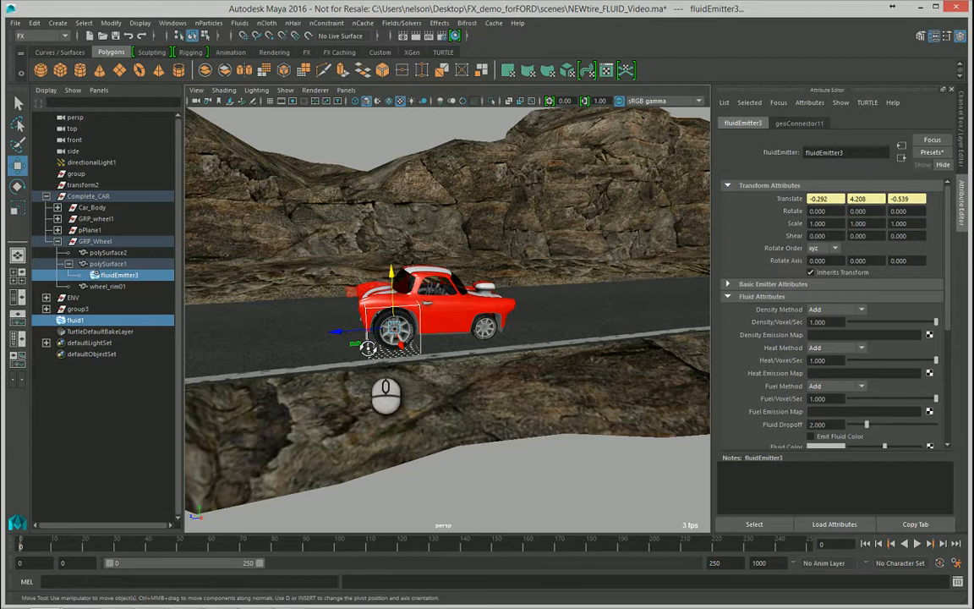
left_click_drag(325, 308, 279, 299, "alt")
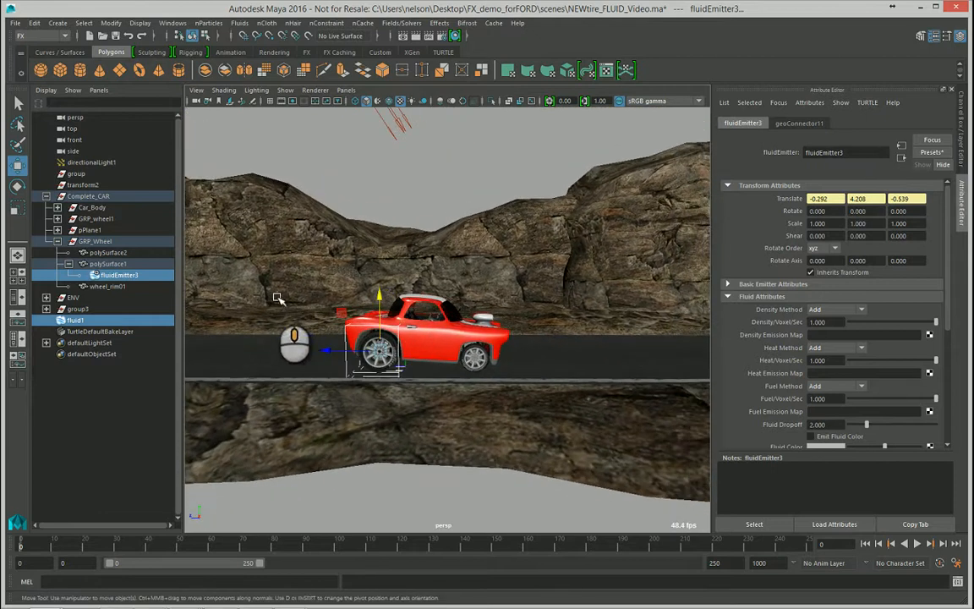
left_click(196, 90)
left_click(216, 105)
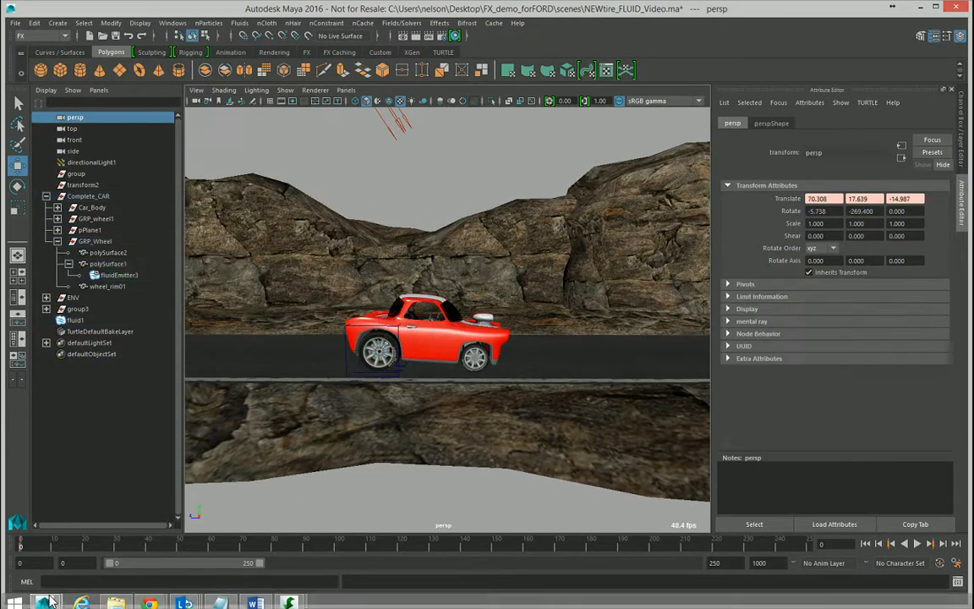
left_click(36, 543)
right_click_drag(37, 548, 73, 418)
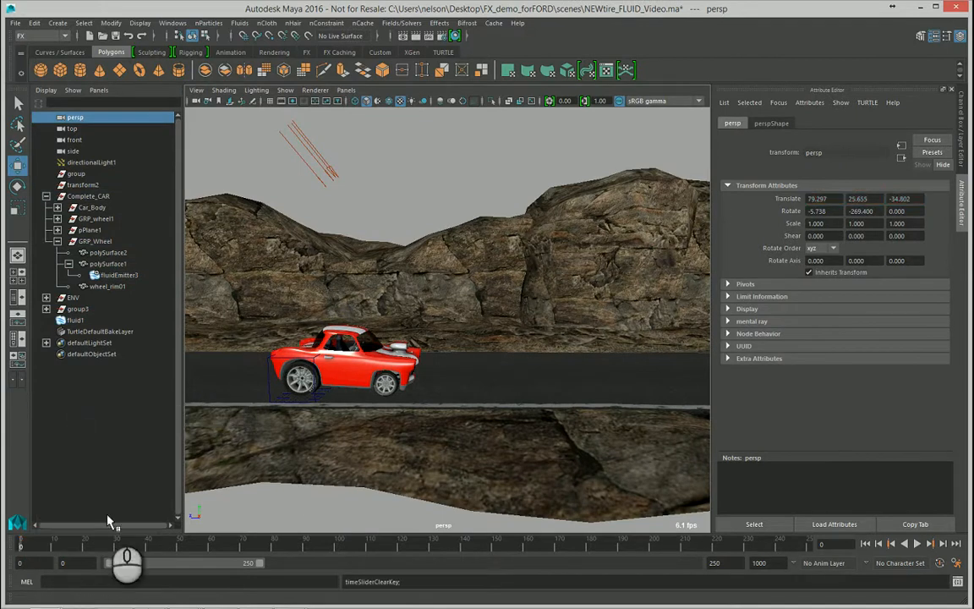
Step: Preview the animation up to frame 124 to check the fluid as the car drives away, and return to the first frame
middle_click_drag(271, 435, 329, 438, "alt")
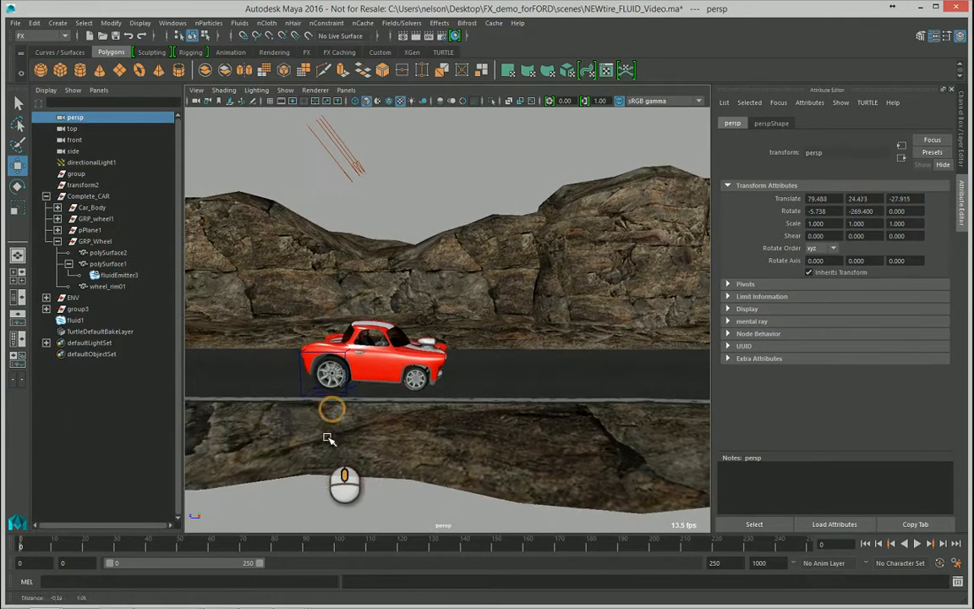
left_click_drag(127, 546, 417, 558)
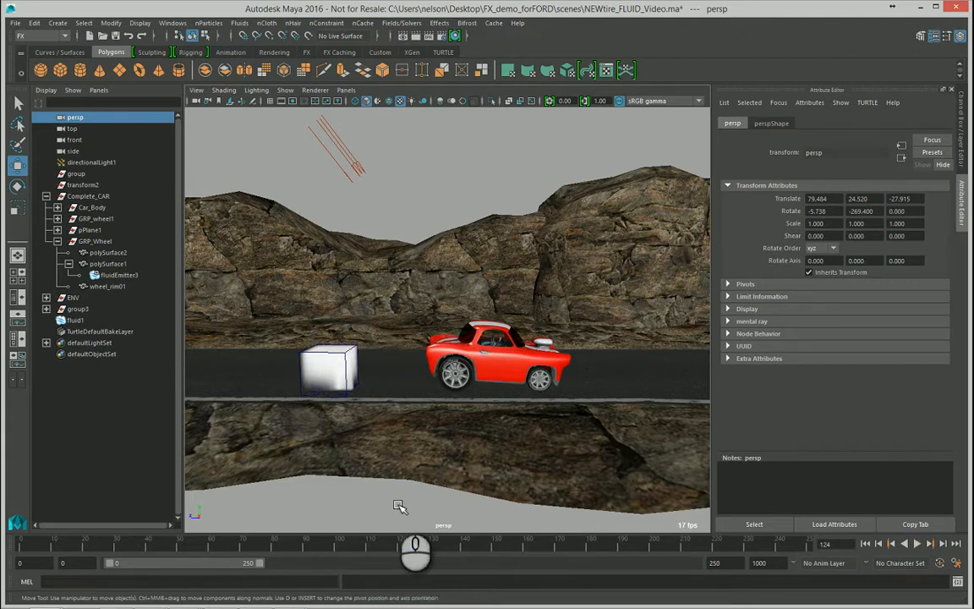
left_click(865, 544)
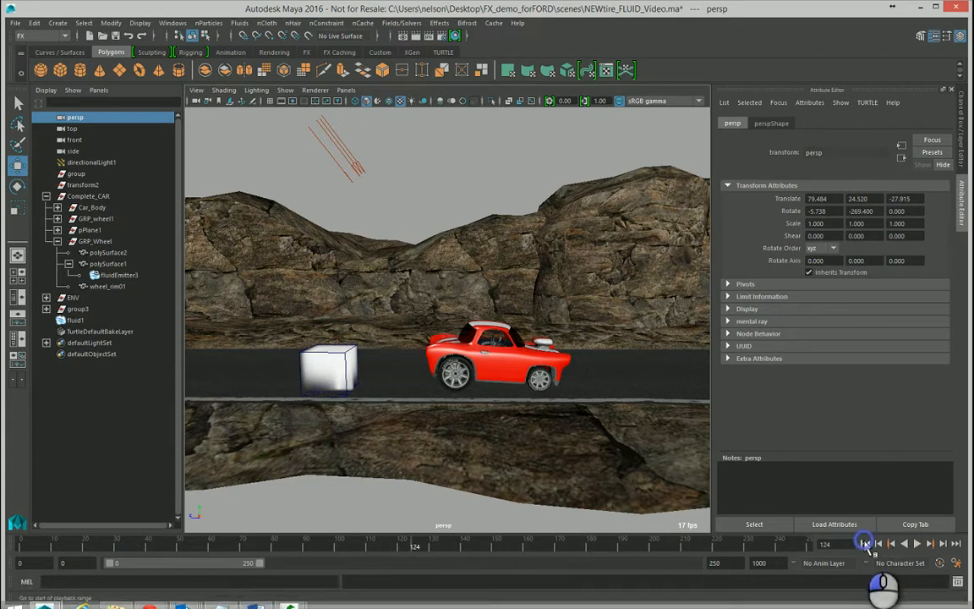
Step: Select fluidEmitter3 under the rear tire mesh and set its Rate (Percent) to 400 in the basic emitter attributes
middle_click_drag(322, 387, 401, 423, "alt")
right_click_drag(358, 437, 622, 474, "alt")
middle_click_drag(354, 465, 508, 352, "alt")
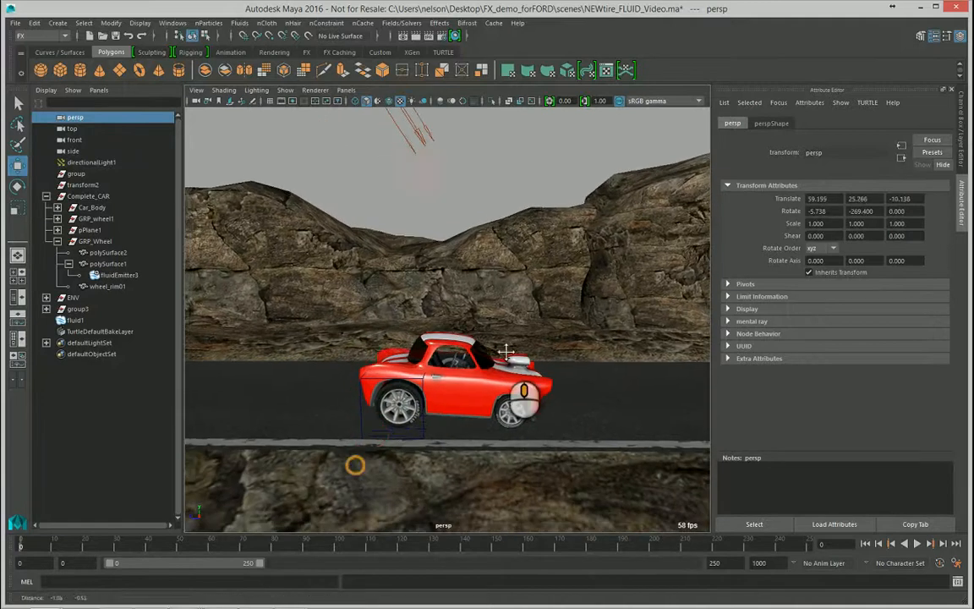
right_click_drag(427, 394, 552, 437, "alt")
middle_click_drag(466, 411, 518, 326, "alt")
right_click_drag(469, 341, 690, 461, "alt")
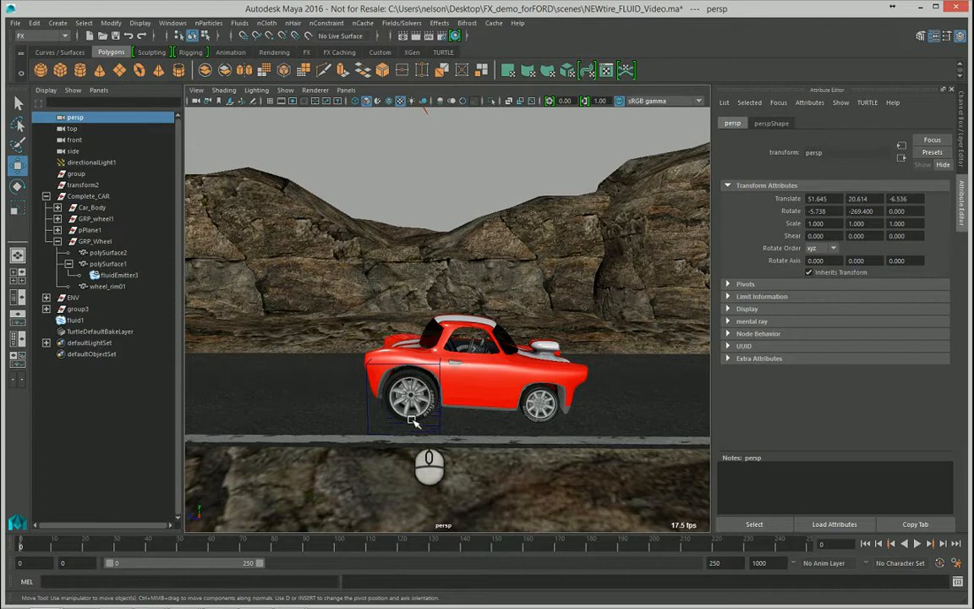
left_click(115, 275)
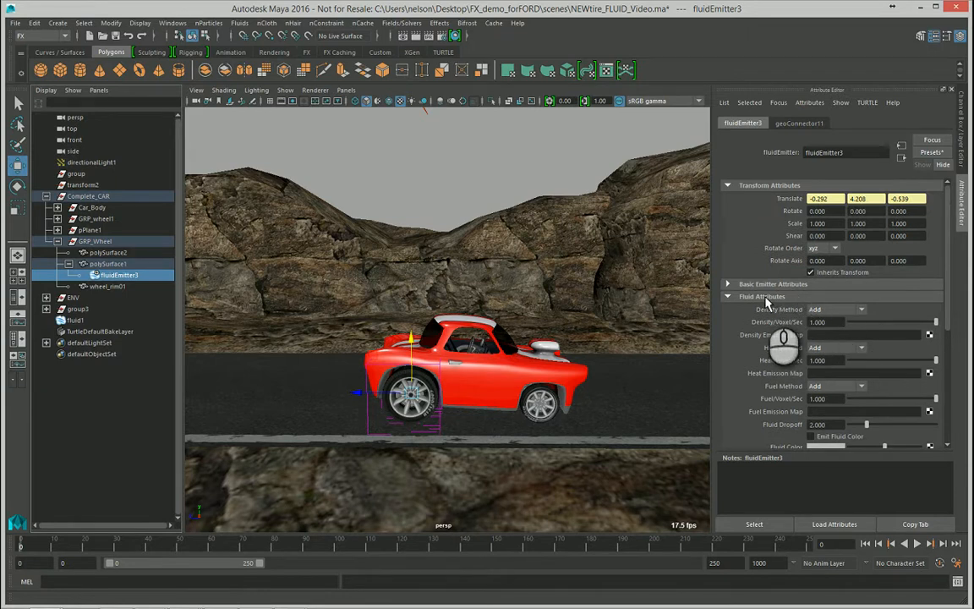
left_click(776, 287)
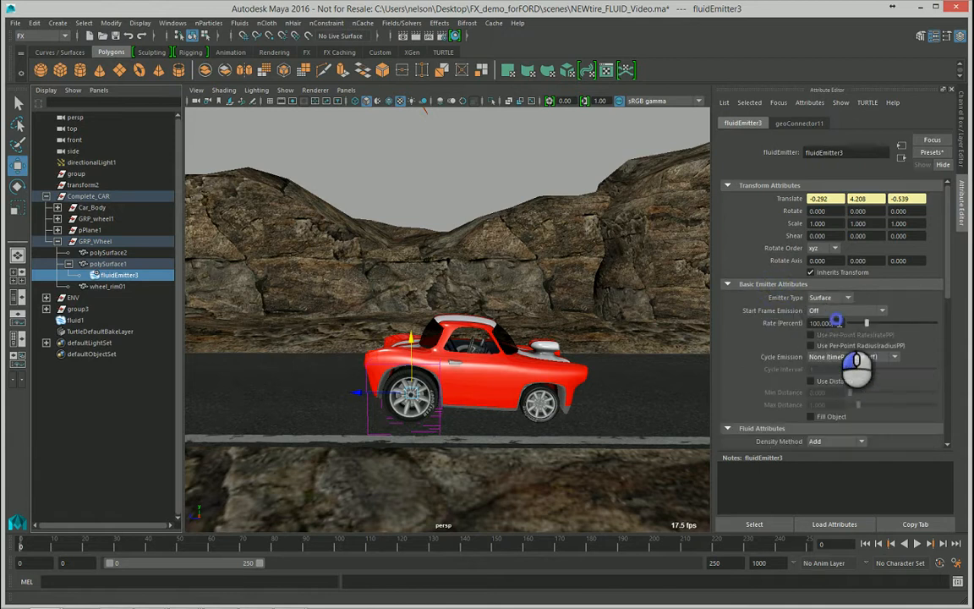
left_click(836, 323)
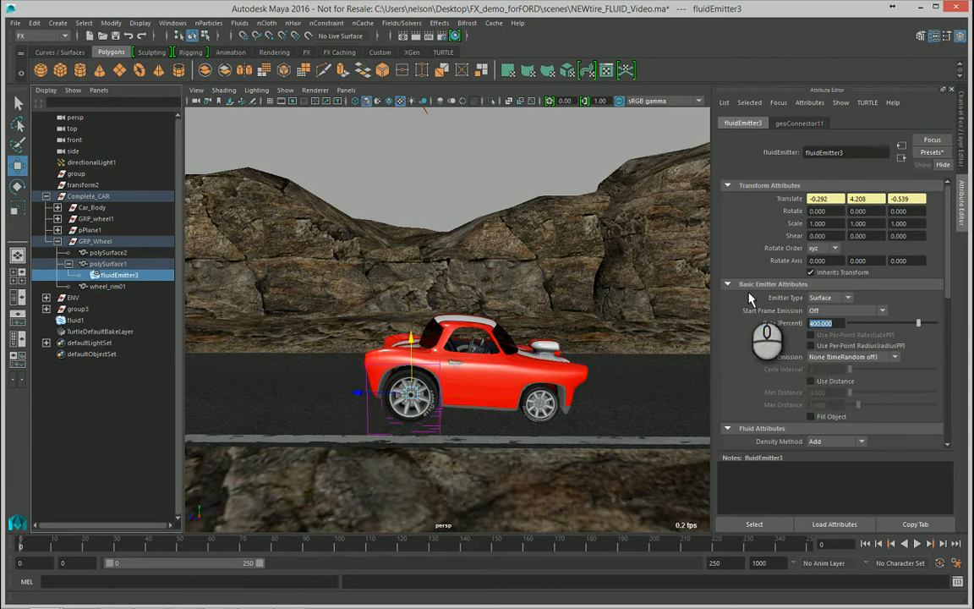
Step: Play the animation to check the smoke at the increased emission rate, and return to the first frame
left_click(917, 544)
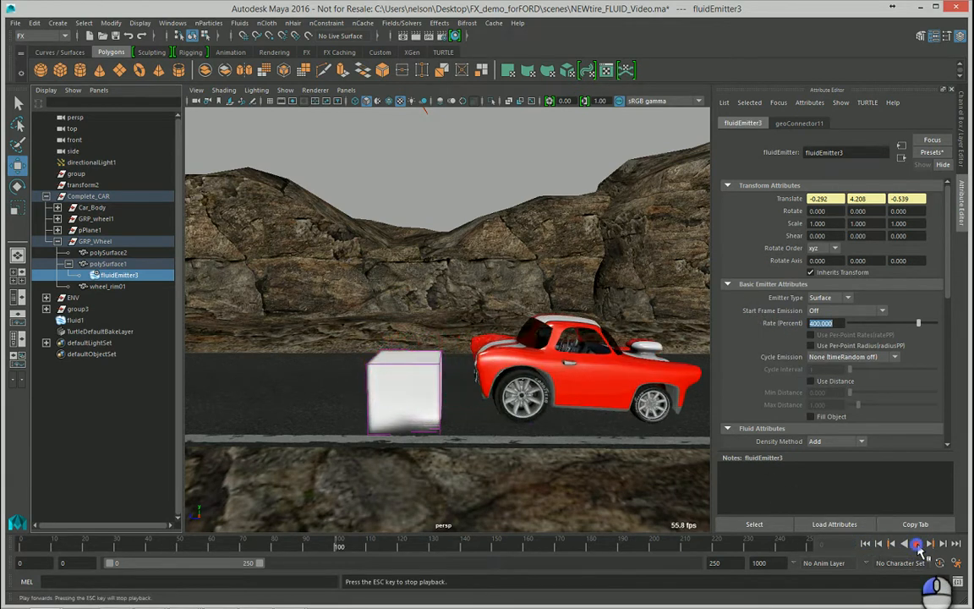
left_click(916, 543)
left_click(864, 544)
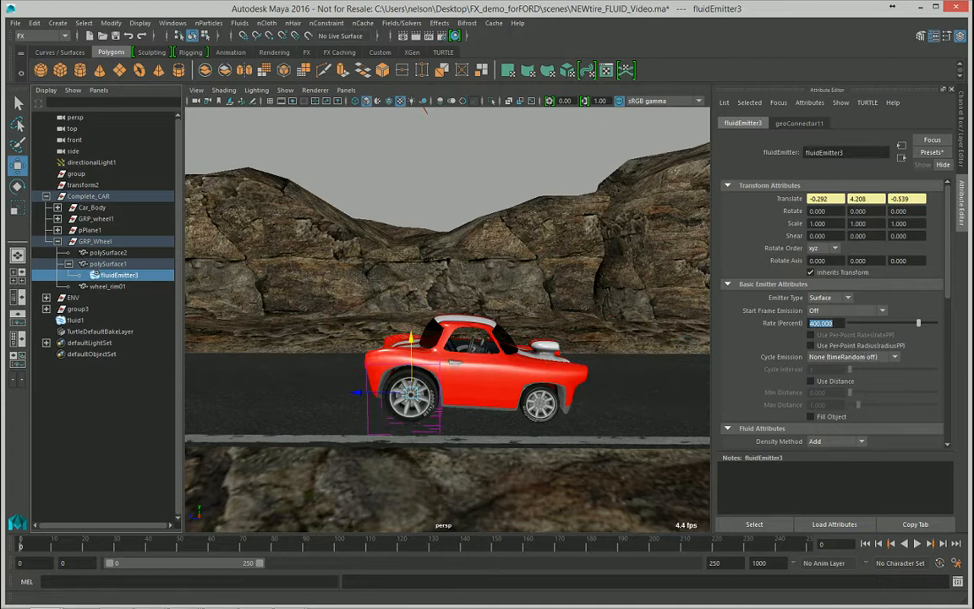
Step: Set the emitter's Speed Method to Replace, with Inherit Velocity 0.4 and Normal Speed 0
scroll(833, 313, "down", 5)
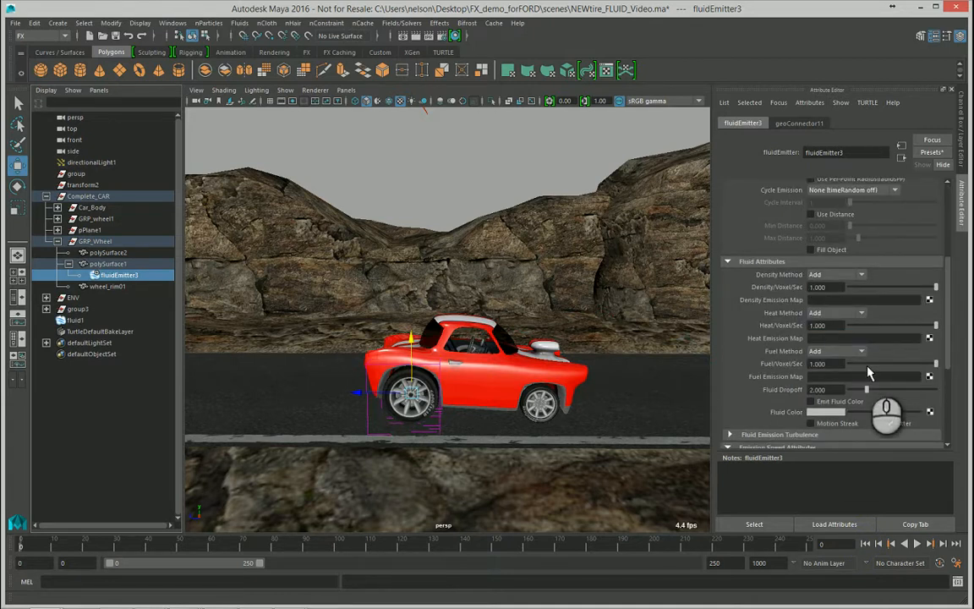
scroll(821, 315, "down", 2)
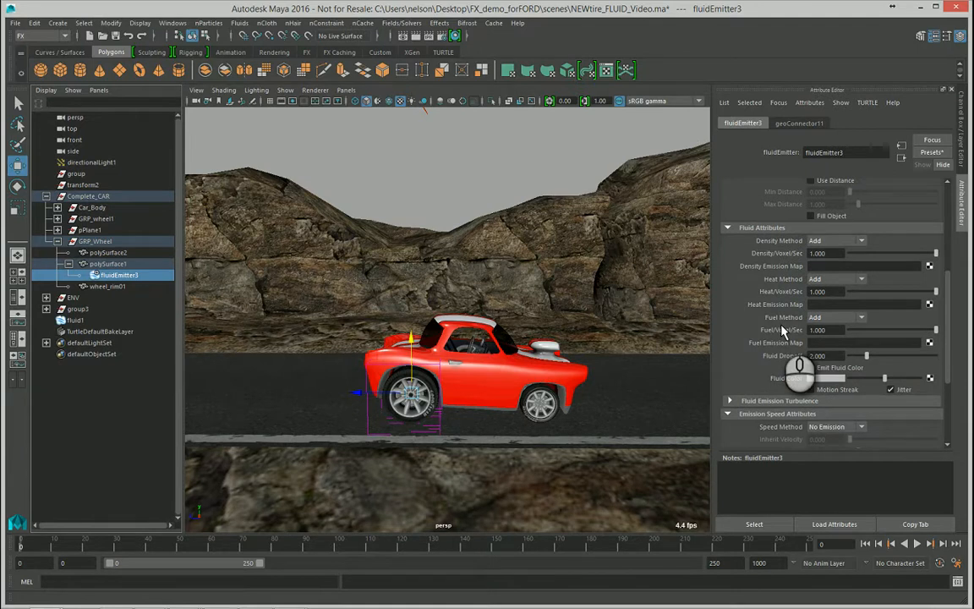
scroll(787, 332, "down", 4)
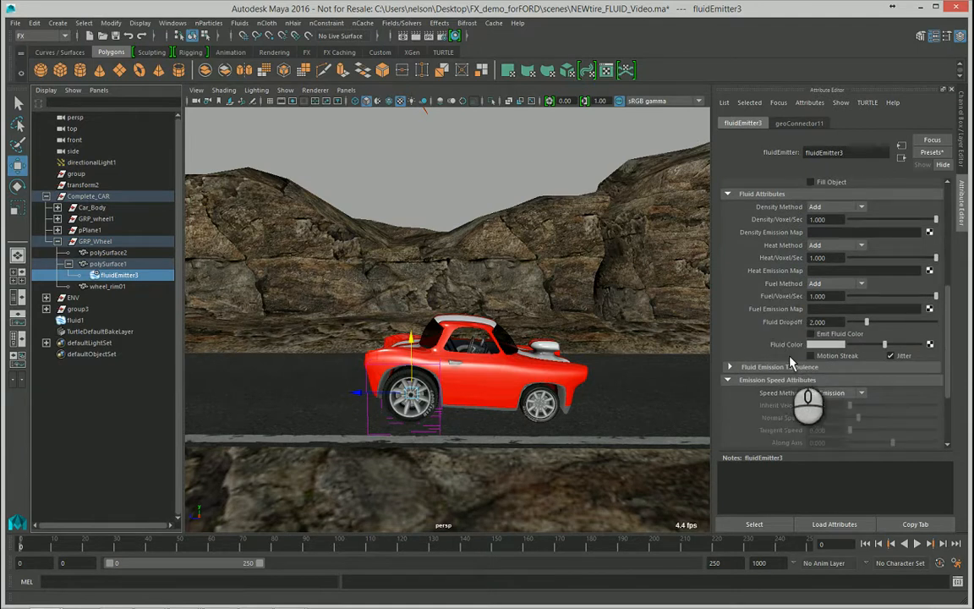
scroll(795, 334, "down", 2)
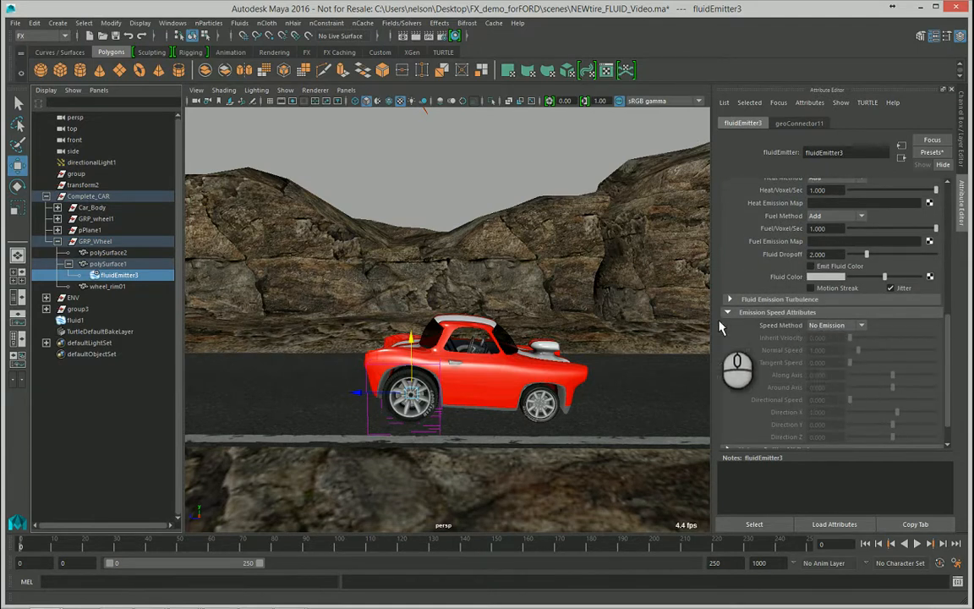
left_click(833, 325)
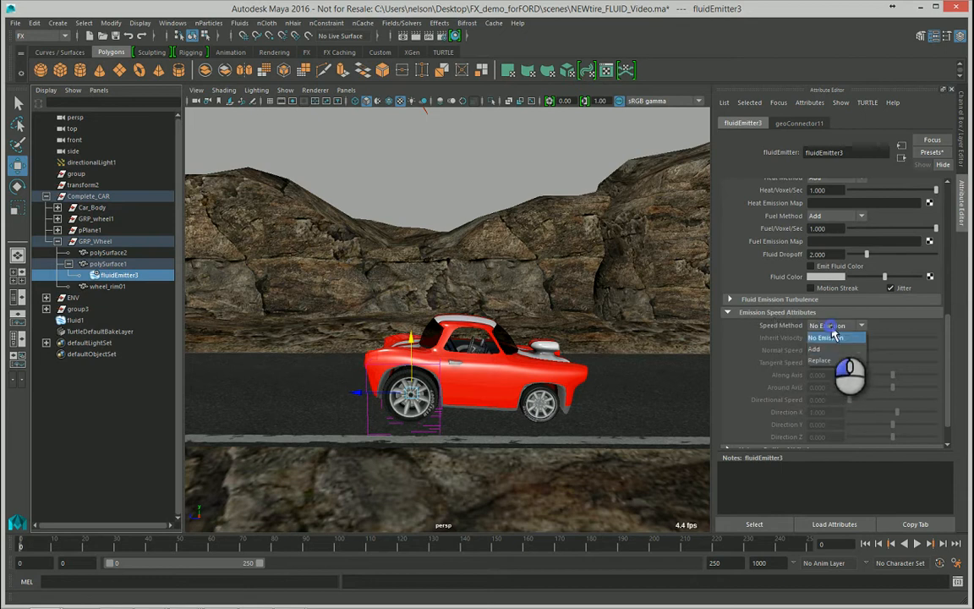
left_click(840, 359)
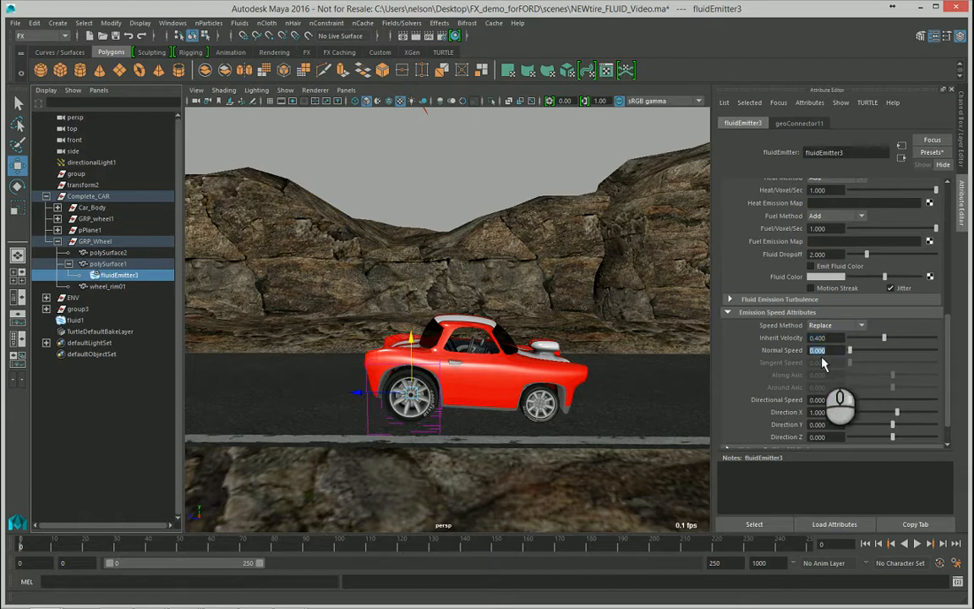
scroll(837, 350, "down", 2)
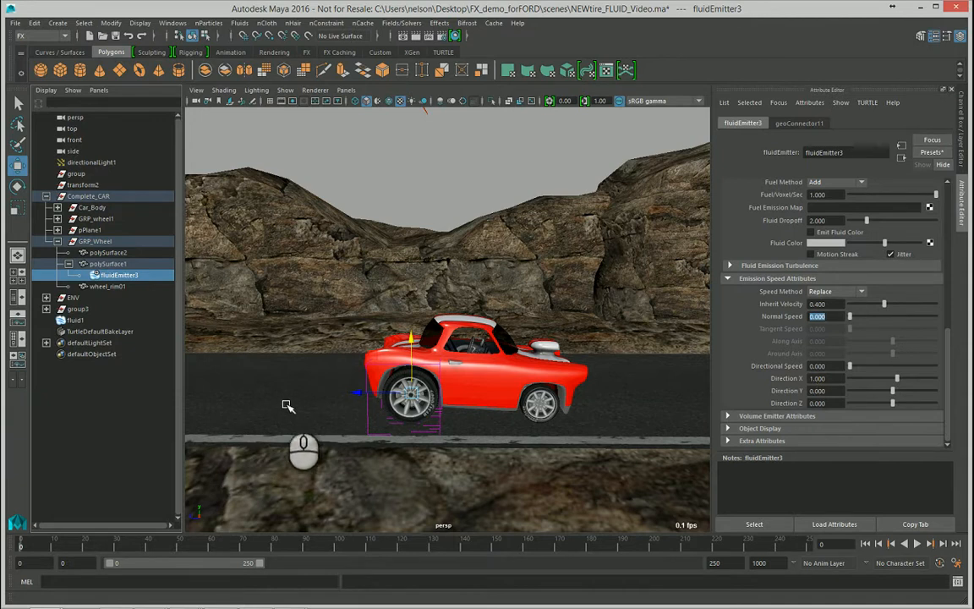
left_click(836, 367)
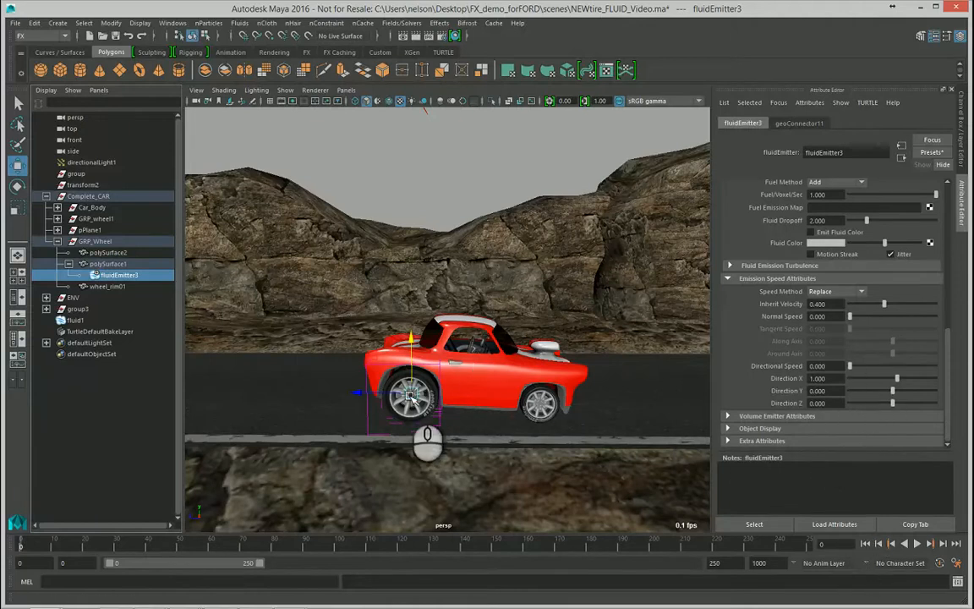
Step: Select the fluid1 container around the rear wheel and set its shape's Base Resolution to 30
left_click(370, 414)
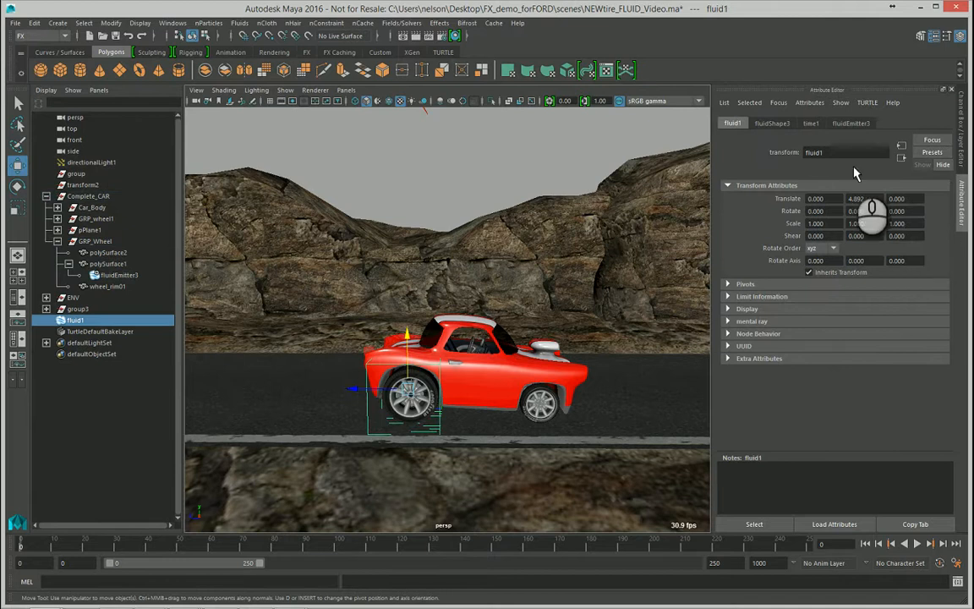
left_click(772, 124)
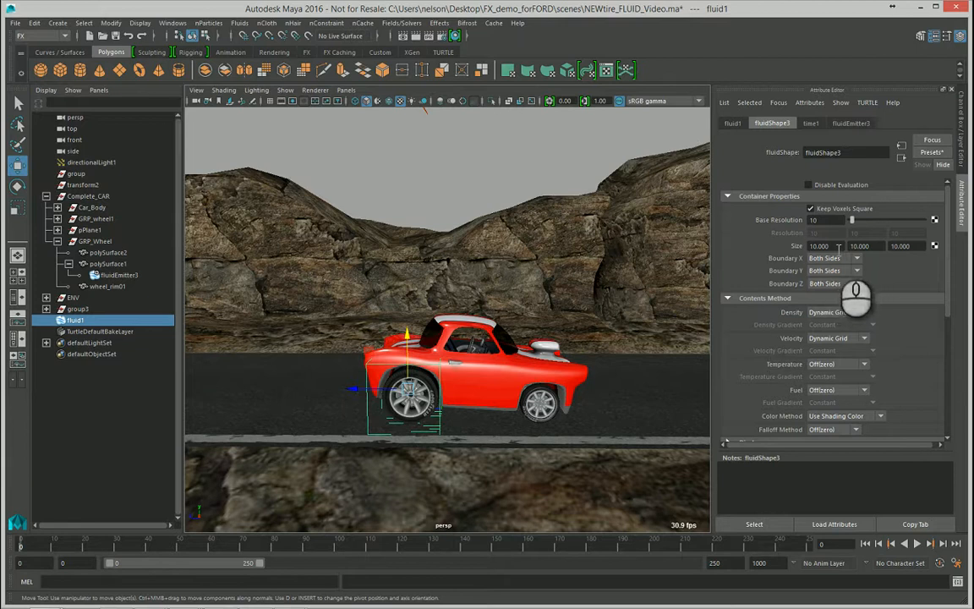
double_click(824, 220)
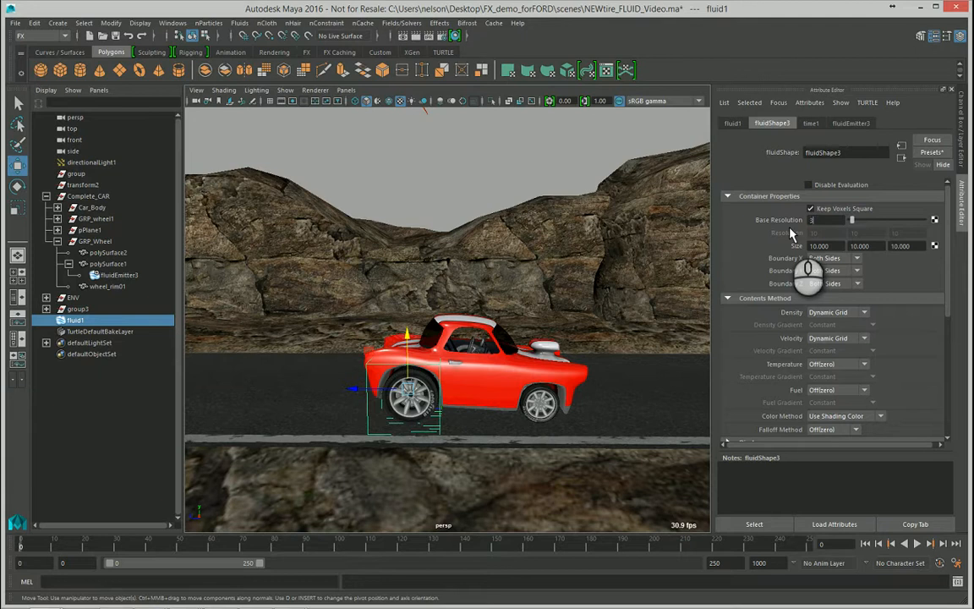
key("Return")
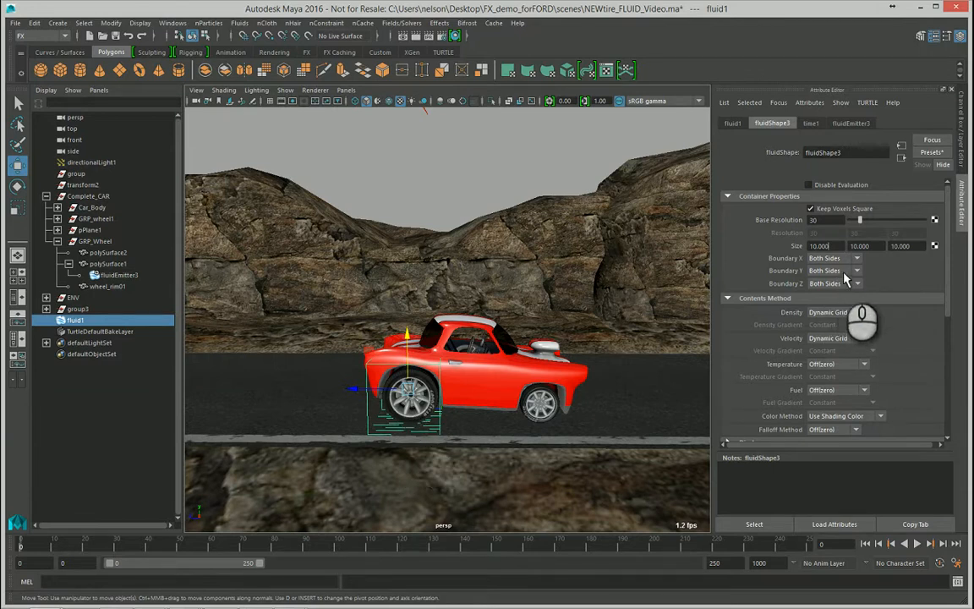
Step: Set the fluid container's Boundary Y to -Y Side, and Boundary X and Boundary Z to None
left_click(846, 271)
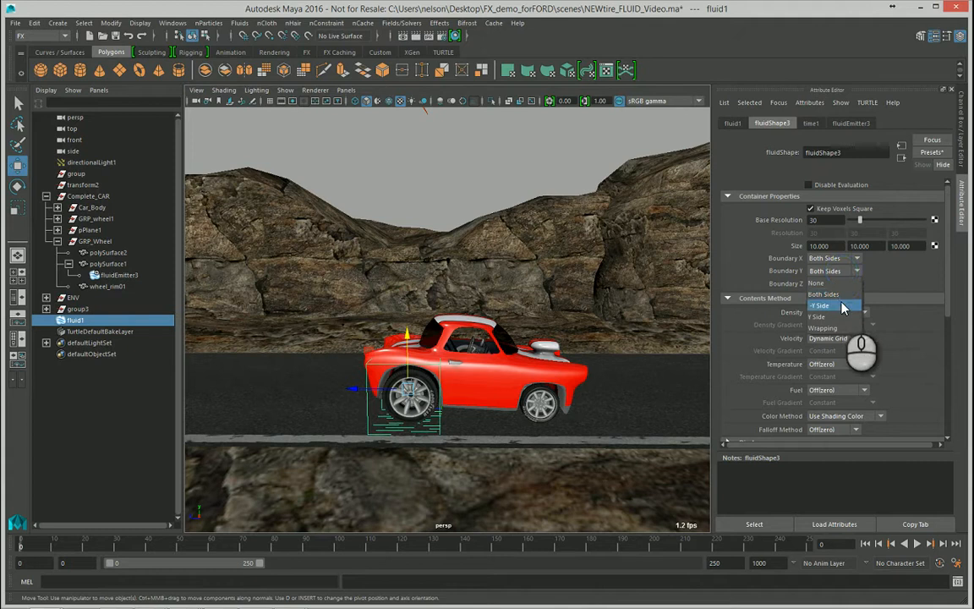
left_click(843, 306)
left_click(846, 259)
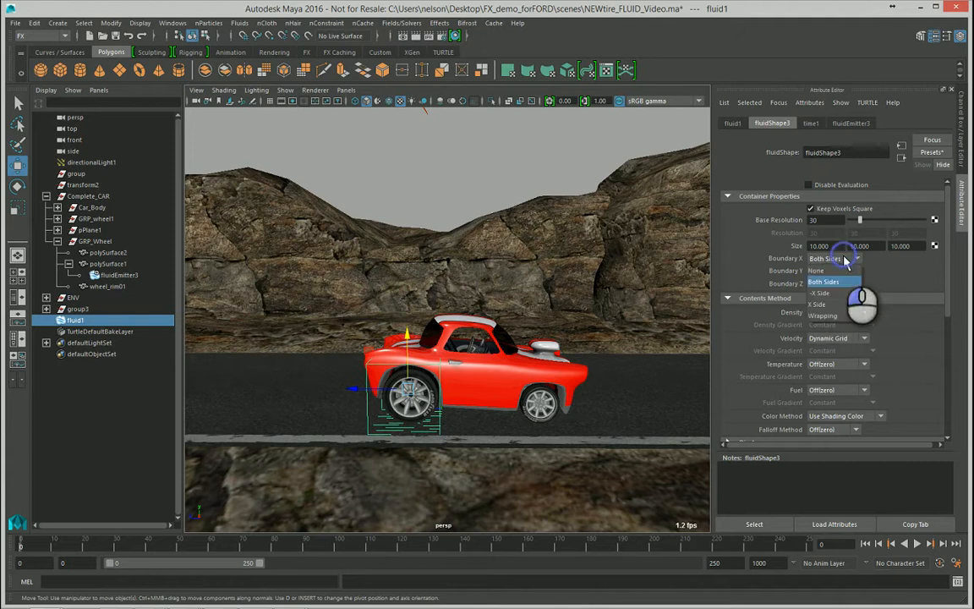
left_click(842, 270)
left_click(842, 285)
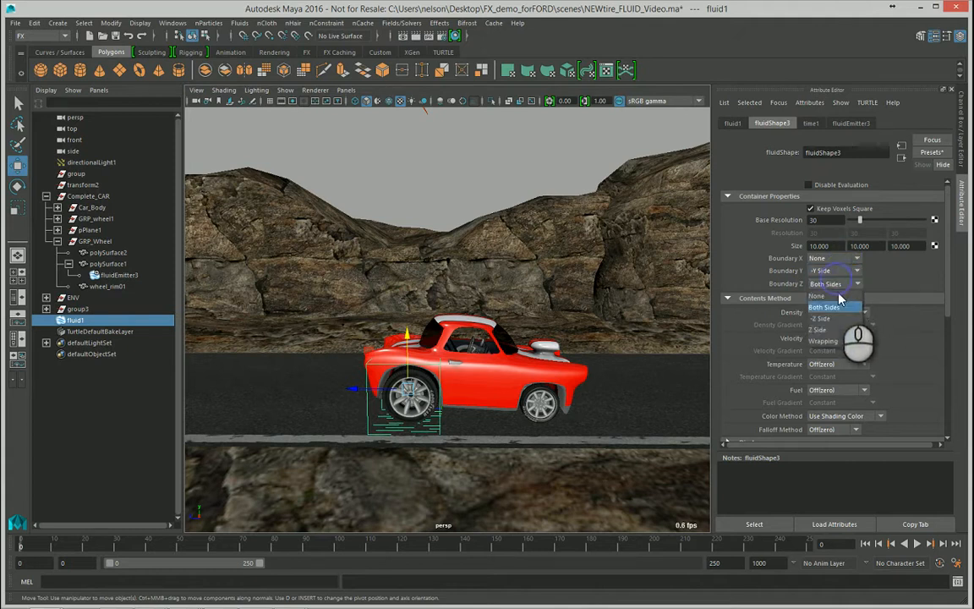
left_click(838, 296)
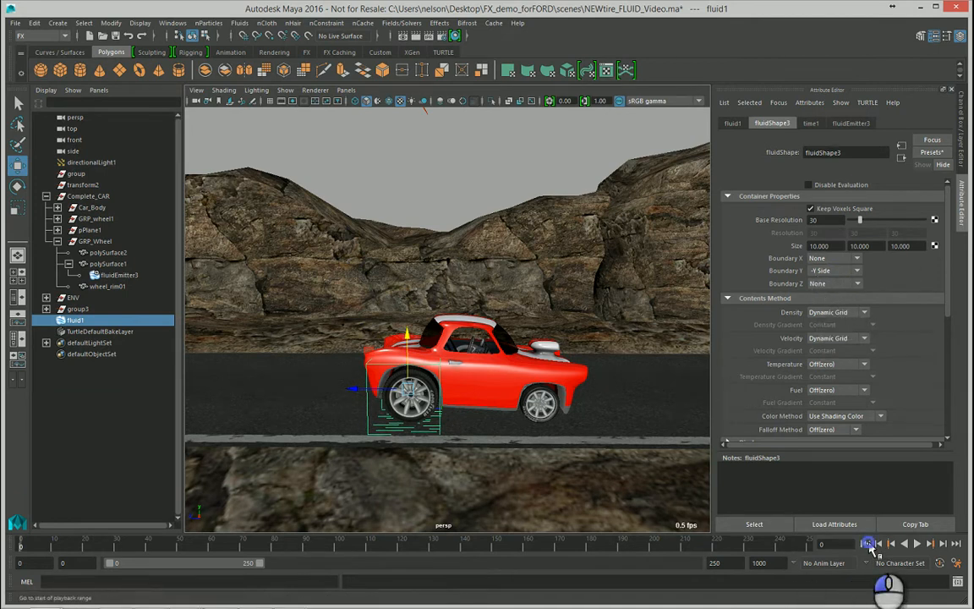
Step: Play the animation to check the smoke with the new resolution and boundaries, and return to the first frame
left_click(918, 544)
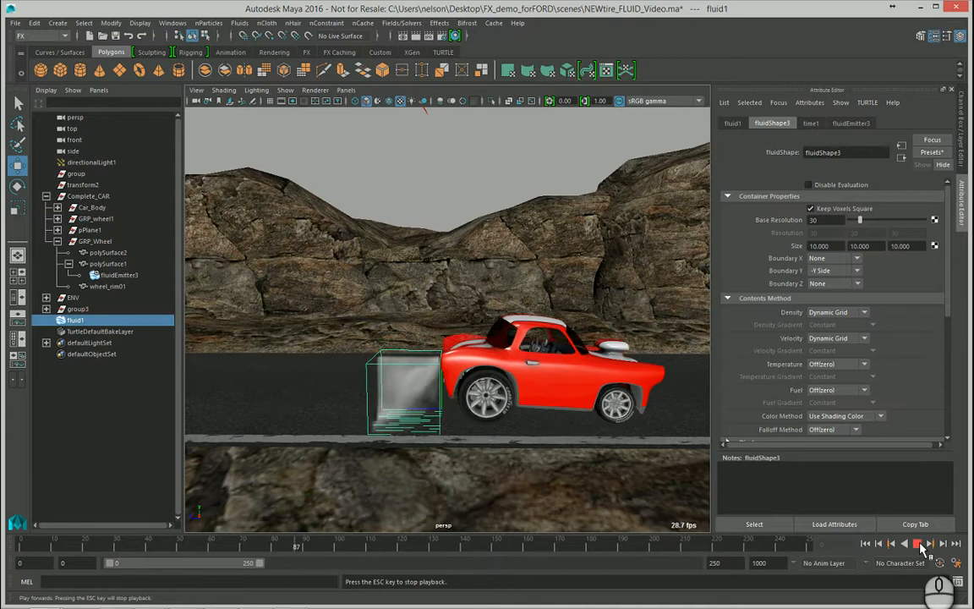
left_click(922, 546)
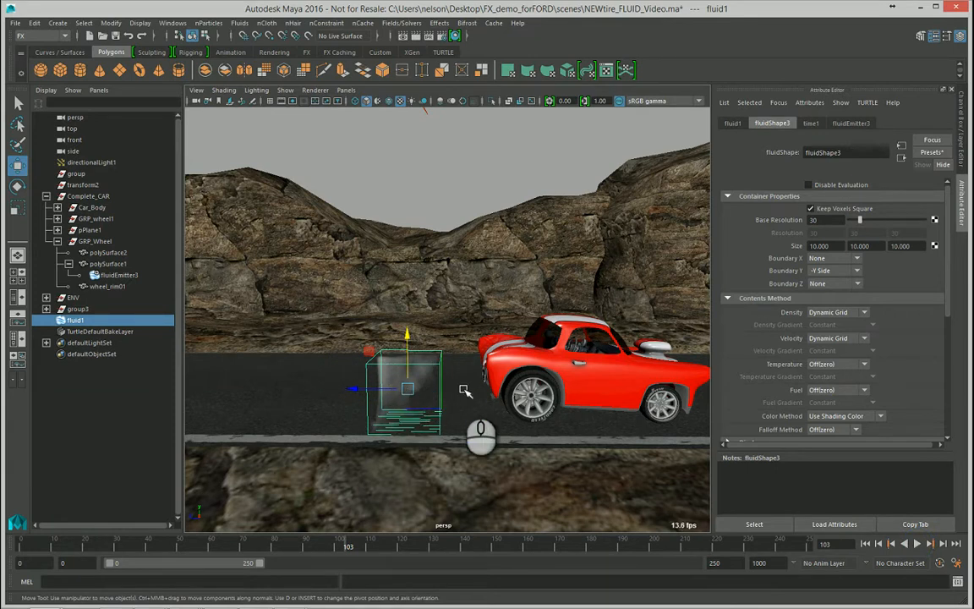
left_click(866, 545)
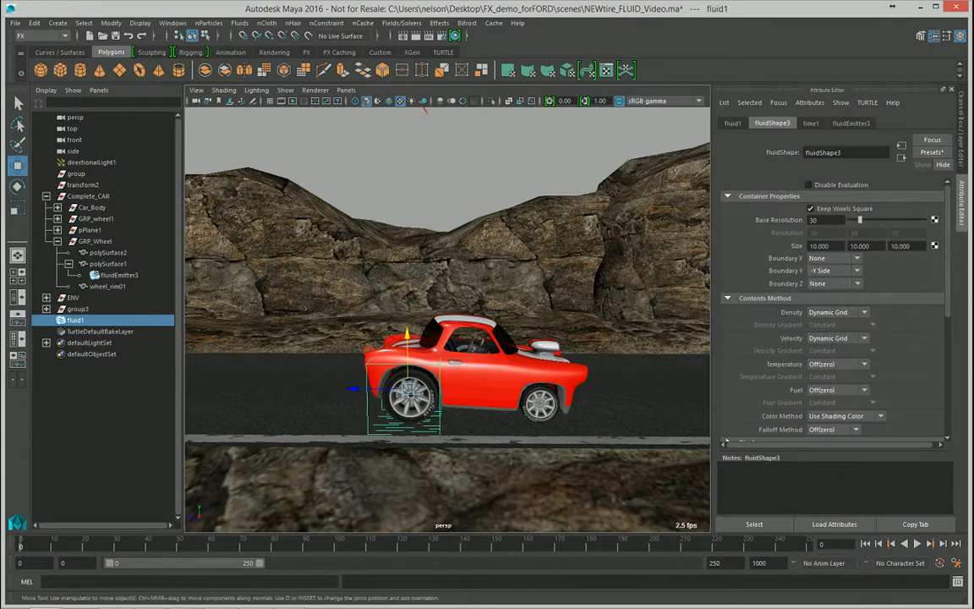
scroll(812, 267, "down", 4)
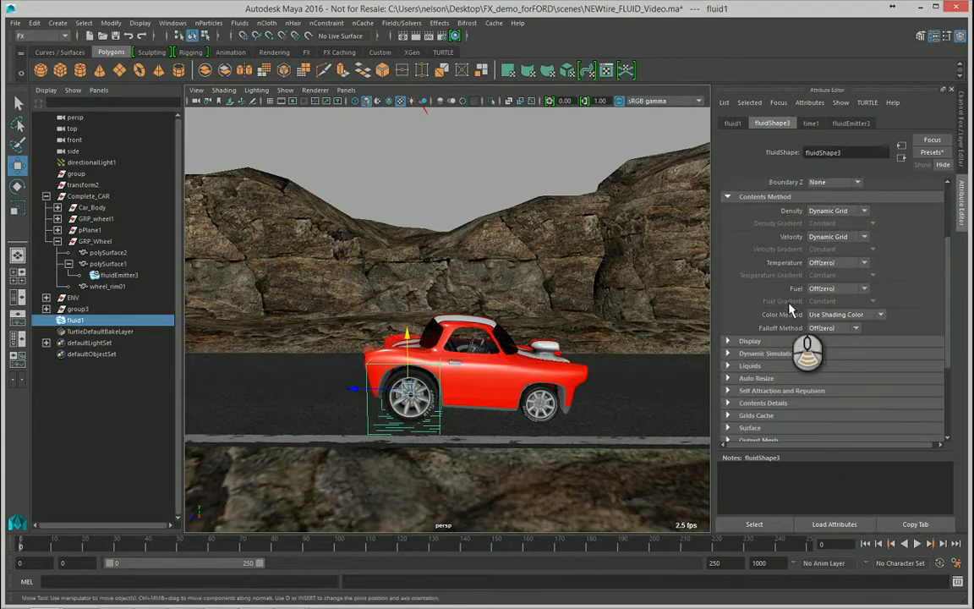
Step: Enable Auto Resize on the fluid container's shape and set its Max Resolution to 300
left_click(752, 381)
scroll(765, 362, "down", 3)
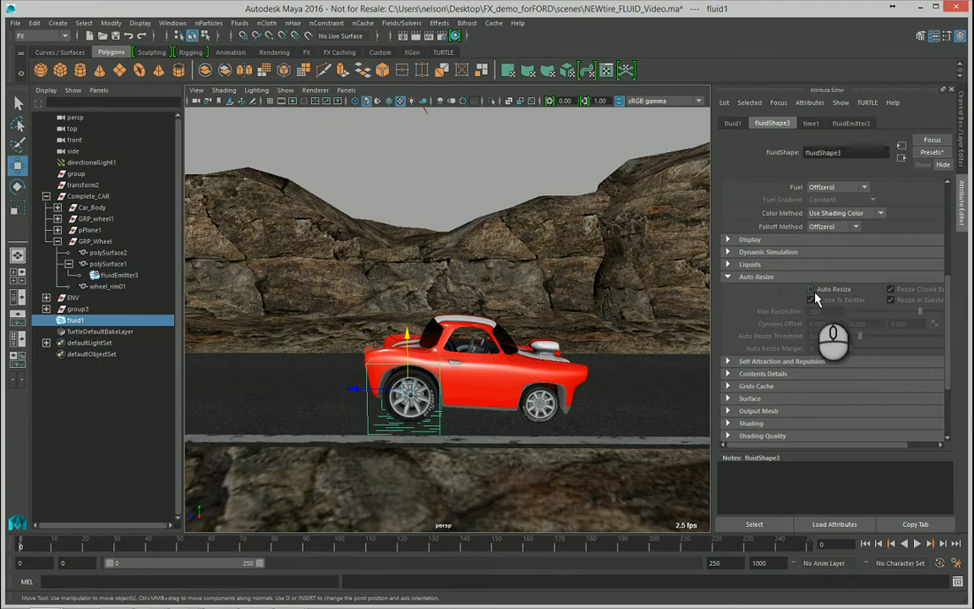
left_click(833, 291)
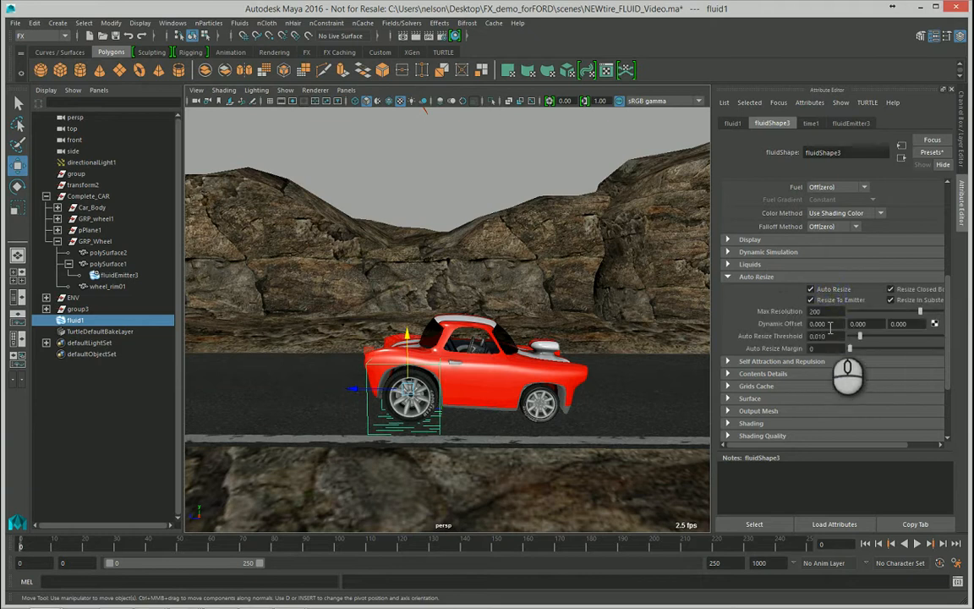
left_click_drag(824, 312, 805, 313)
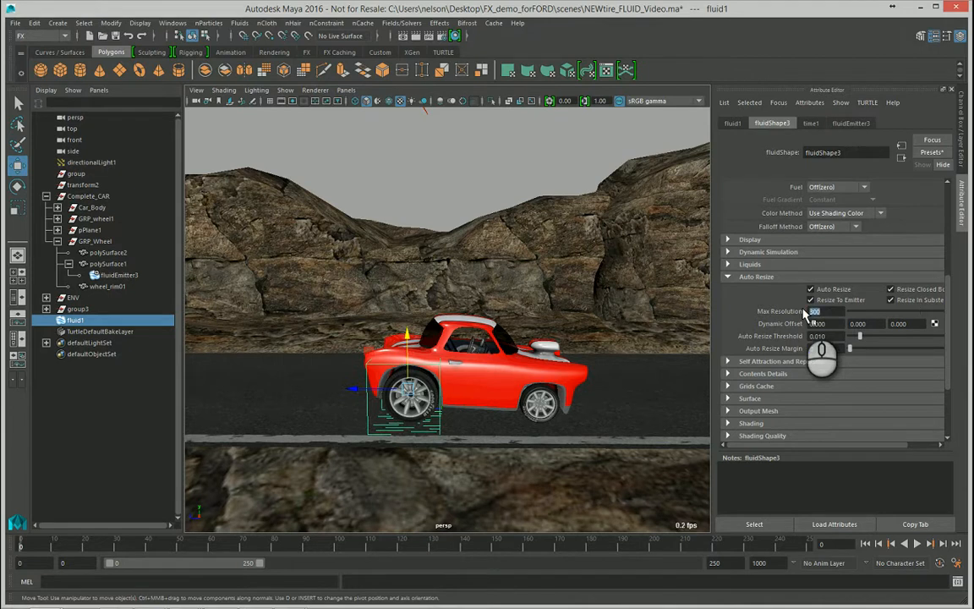
Step: Play the animation to check the auto-resizing container around the smoke, and return to the first frame
left_click(918, 544)
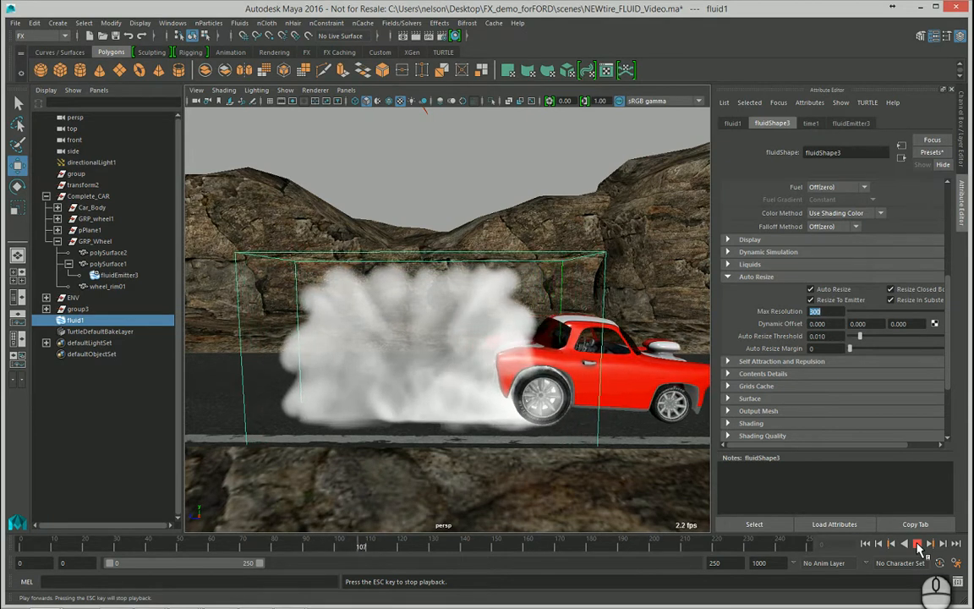
left_click(918, 543)
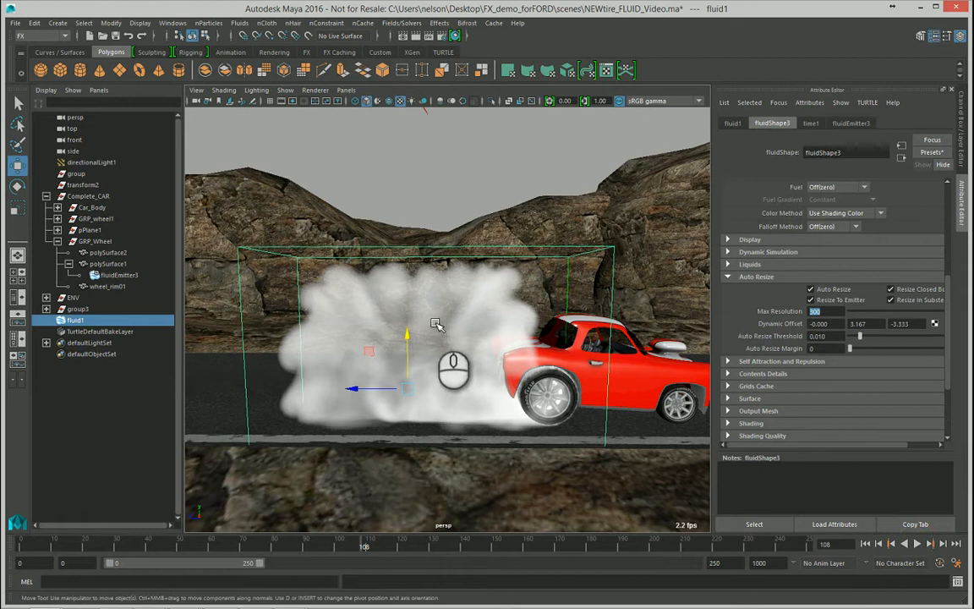
left_click(867, 544)
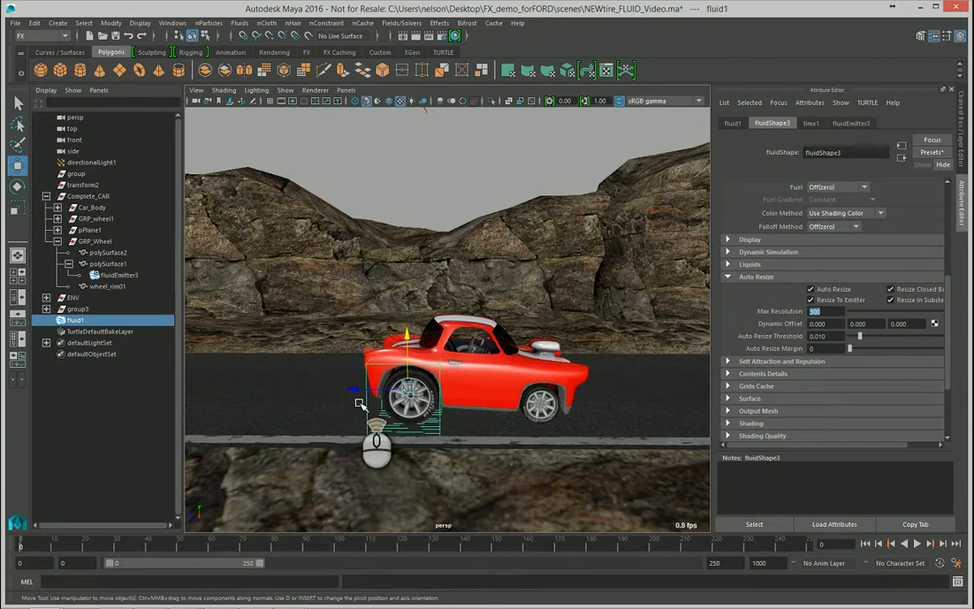
Step: Add the car body to the fluid container's selection and make it collide with the fluid
scroll(359, 406, "up", 5)
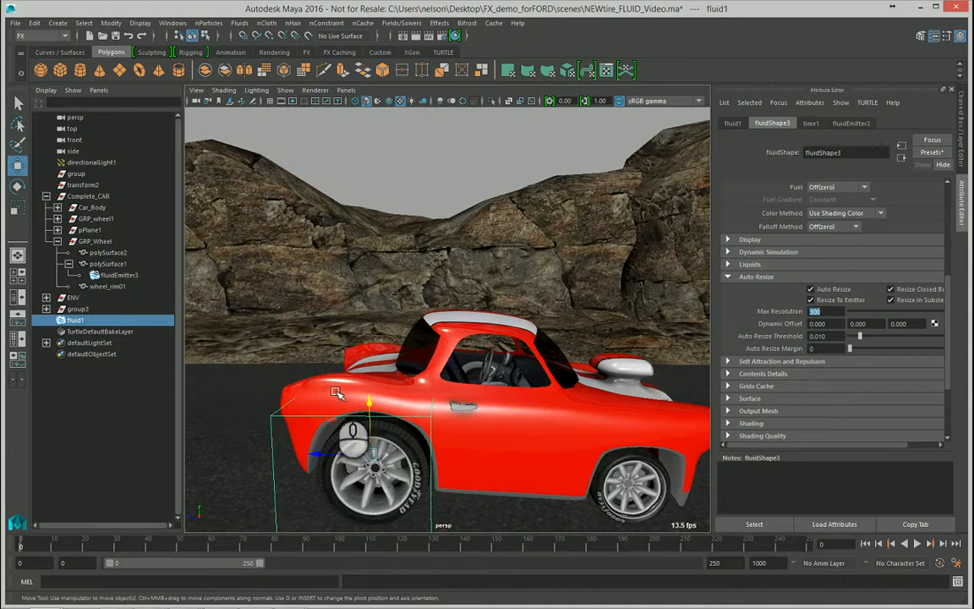
left_click(372, 381, "shift")
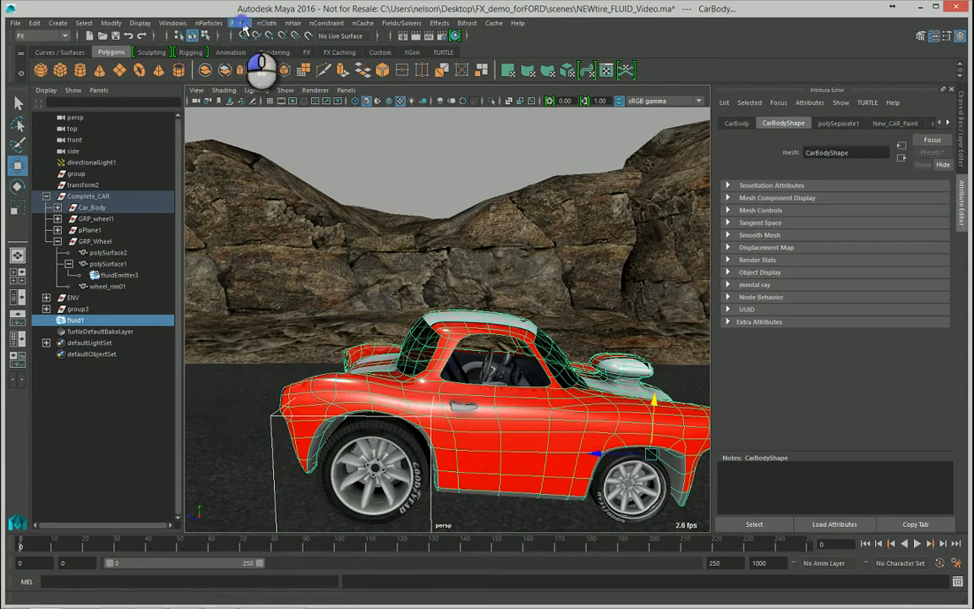
left_click(240, 24)
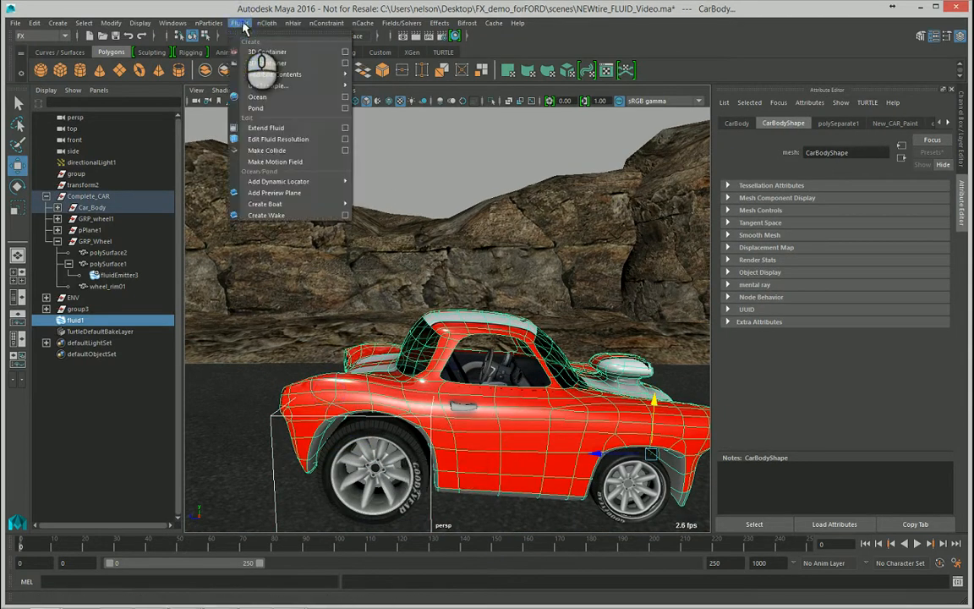
left_click(254, 150)
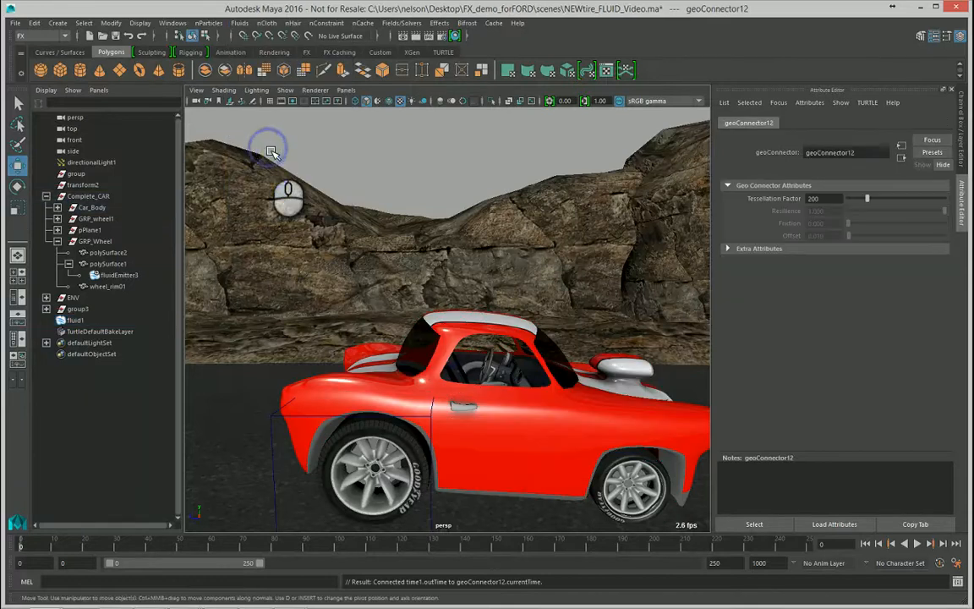
Step: Reselect the fluid1 container and turn off reference mode on the env and pasted__env display layers
left_click(273, 447)
left_click(965, 153)
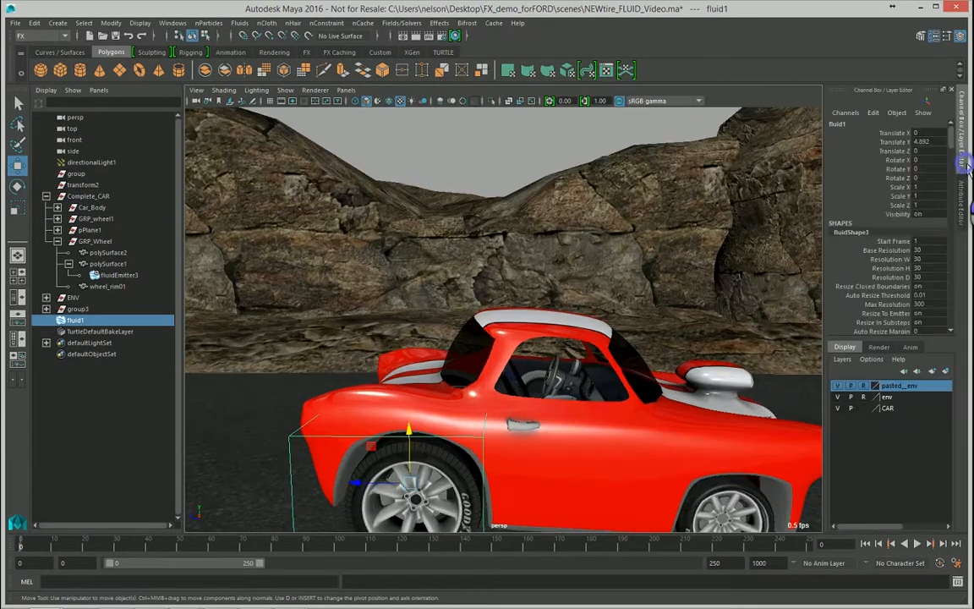
left_click(863, 397)
left_click(863, 386)
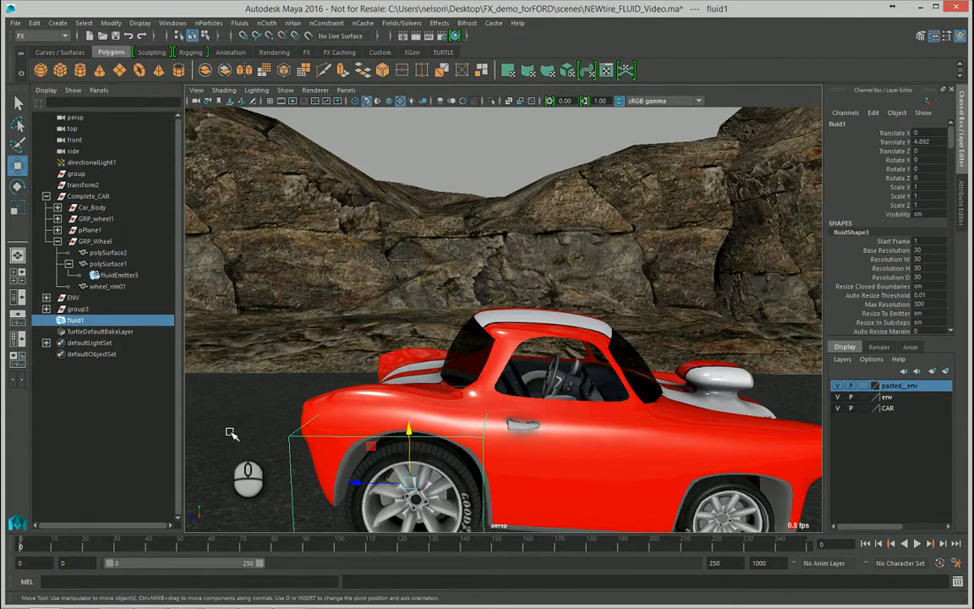
Step: Add the road surface to the selection and make it collide with the fluid container
left_click(208, 387)
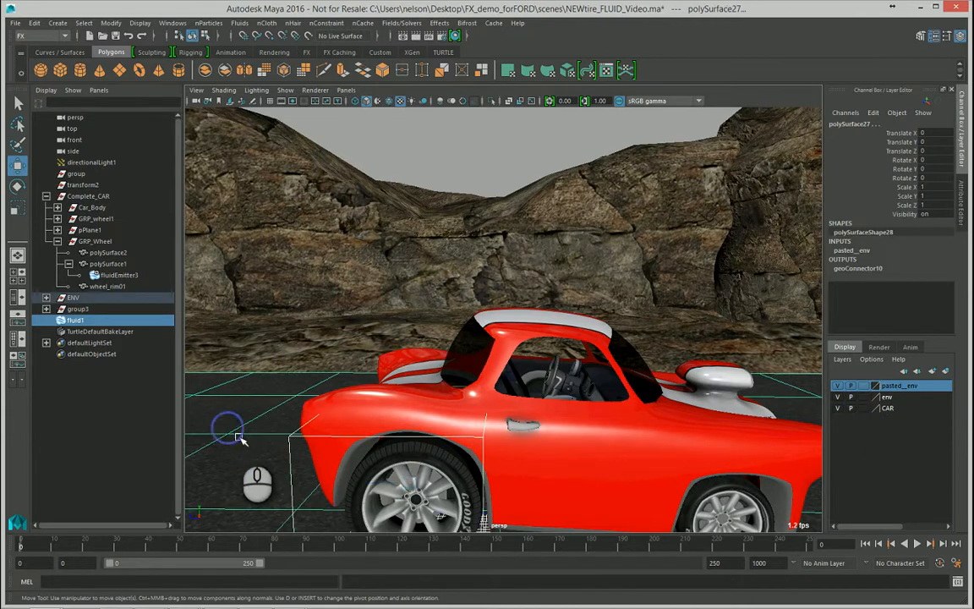
left_click(265, 24)
left_click(243, 142)
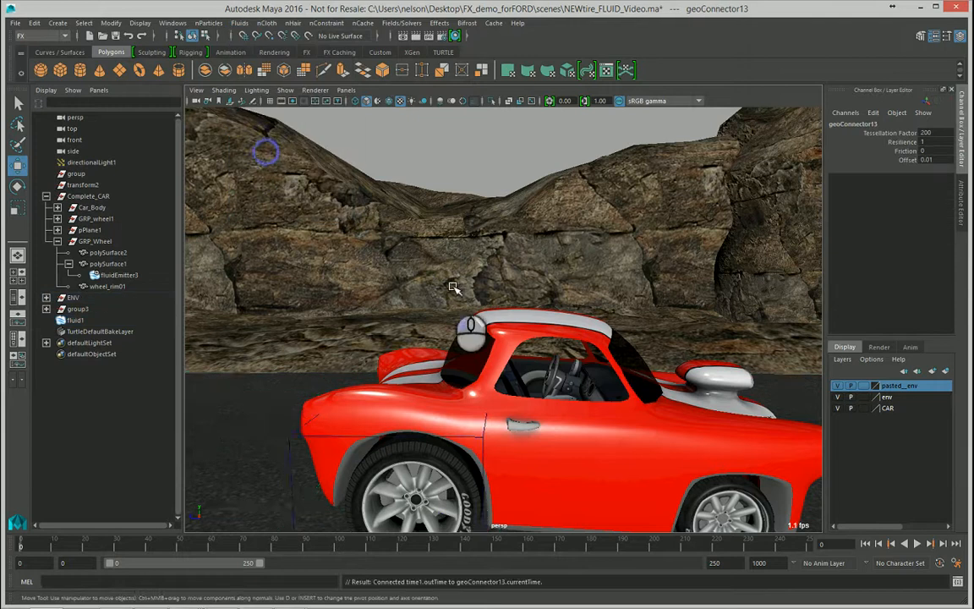
Step: Select the fluid1 container together with the rear wheel rim and make the rim collide with the fluid
scroll(480, 296, "down", 2)
middle_click_drag(460, 308, 479, 224, "alt")
middle_click_drag(469, 281, 491, 172, "alt")
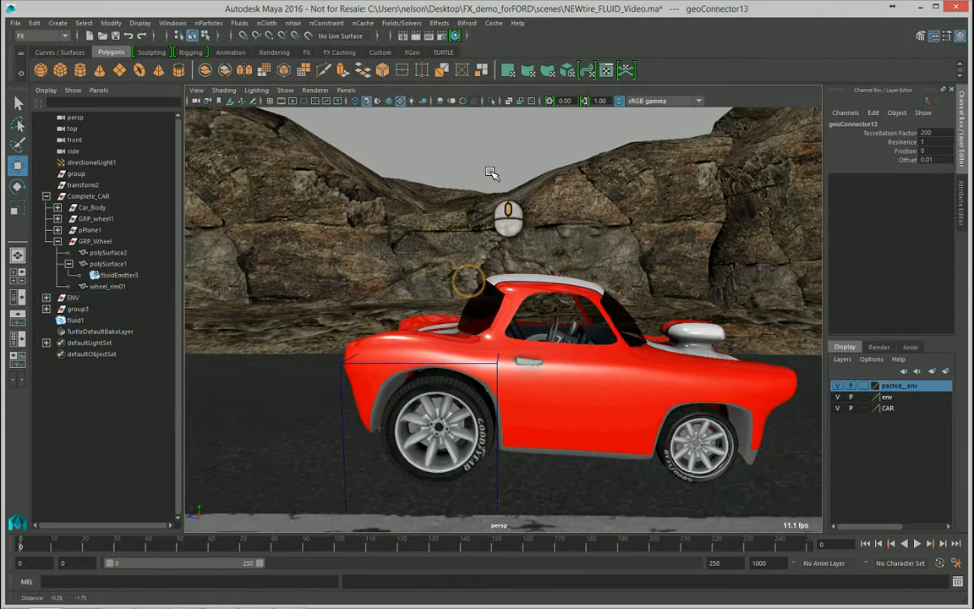
middle_click_drag(466, 318, 498, 164, "alt")
left_click(454, 398)
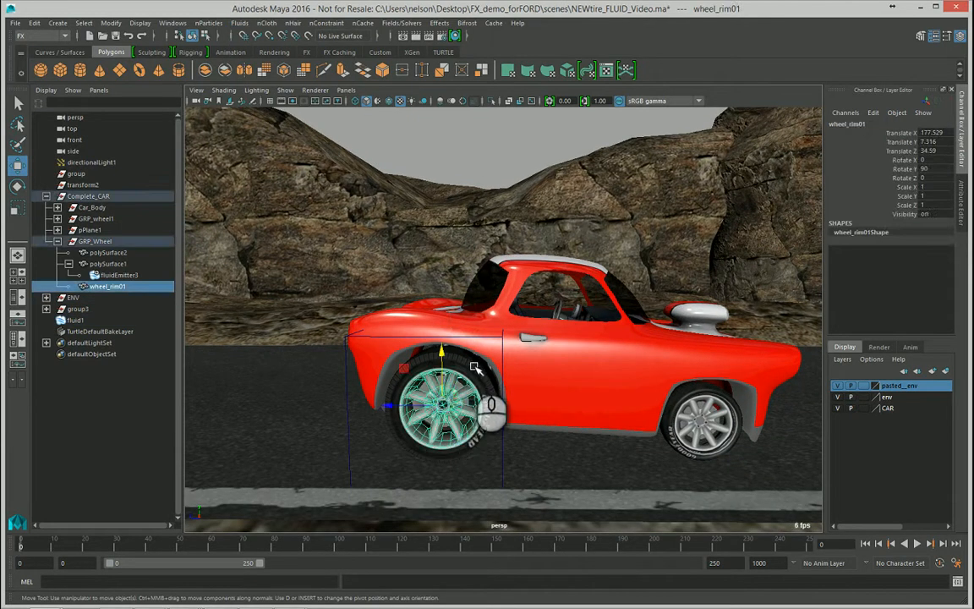
left_click(400, 376)
left_click(347, 394)
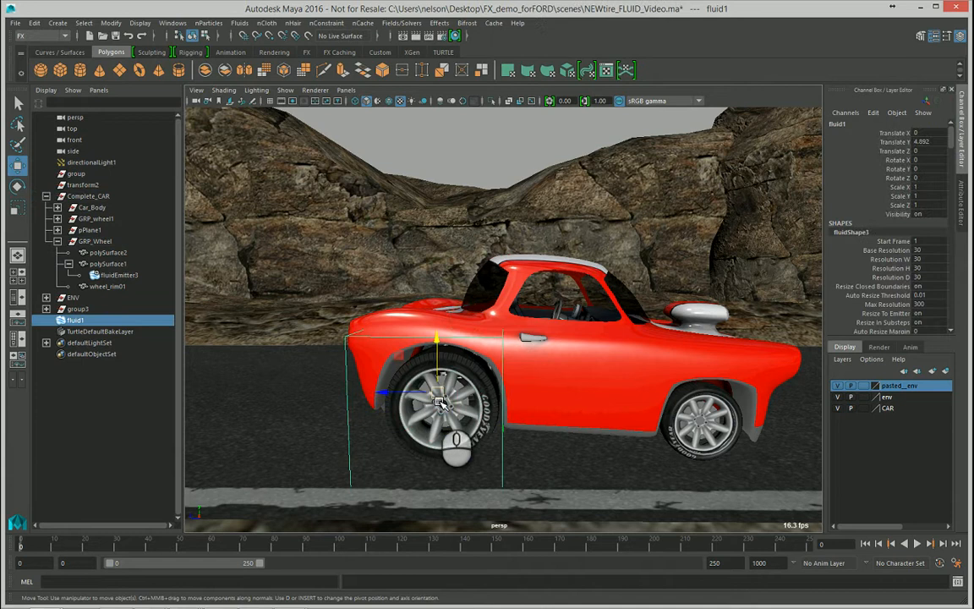
left_click(463, 399, "shift")
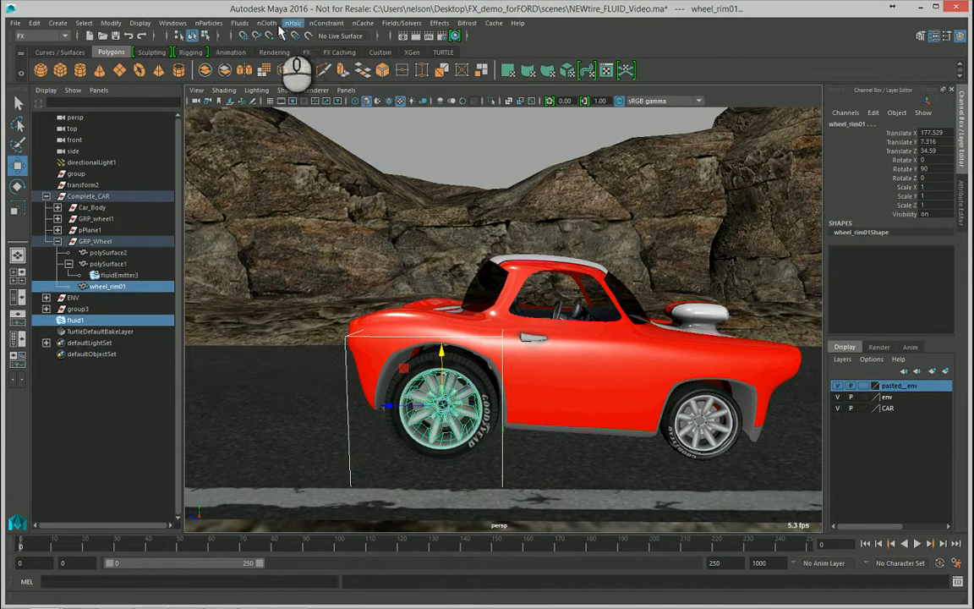
left_click(241, 23)
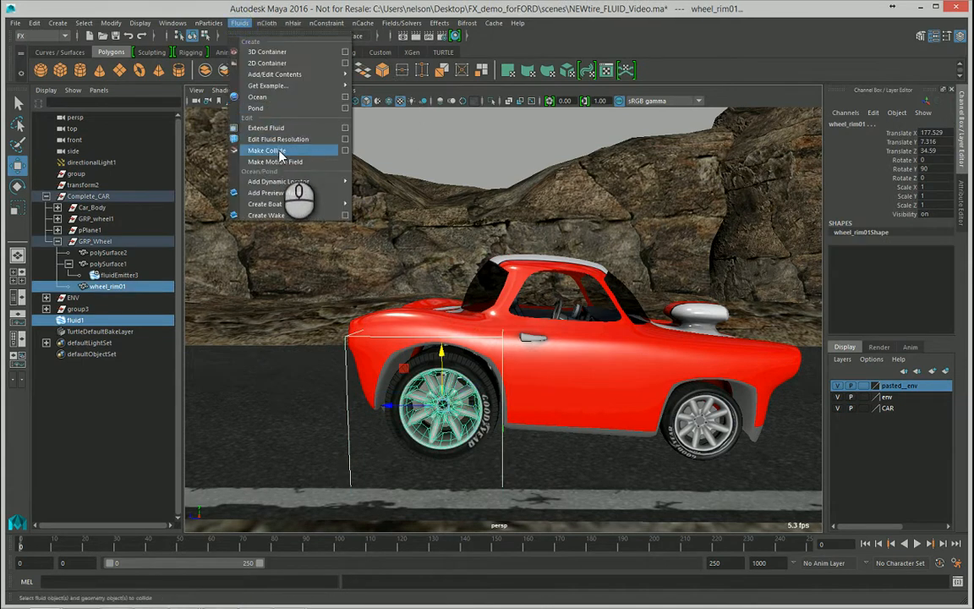
left_click(279, 150)
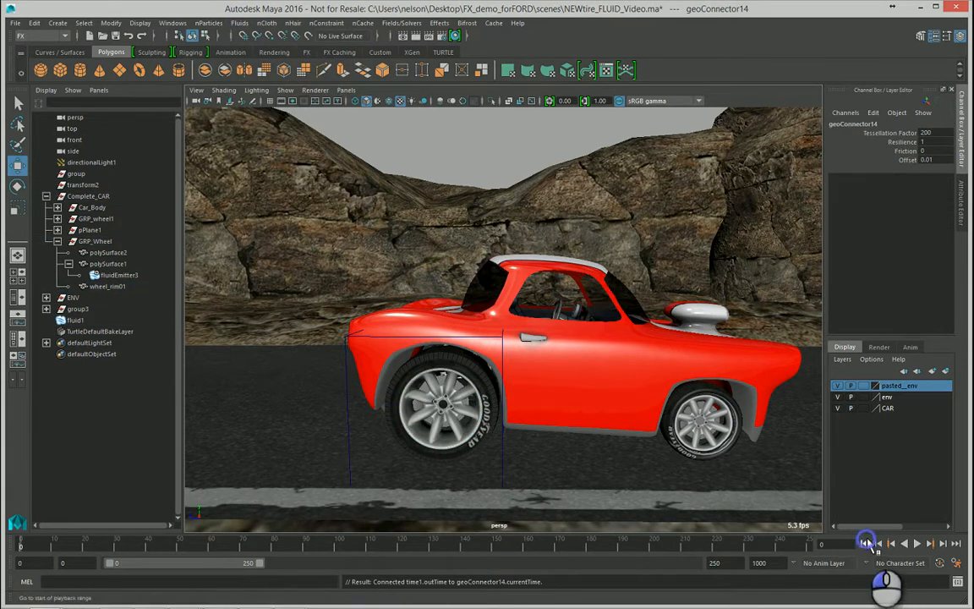
Step: Play the animation, inspect the smoke's collisions around the rear wheel from several angles, and return to the first frame
left_click(918, 544)
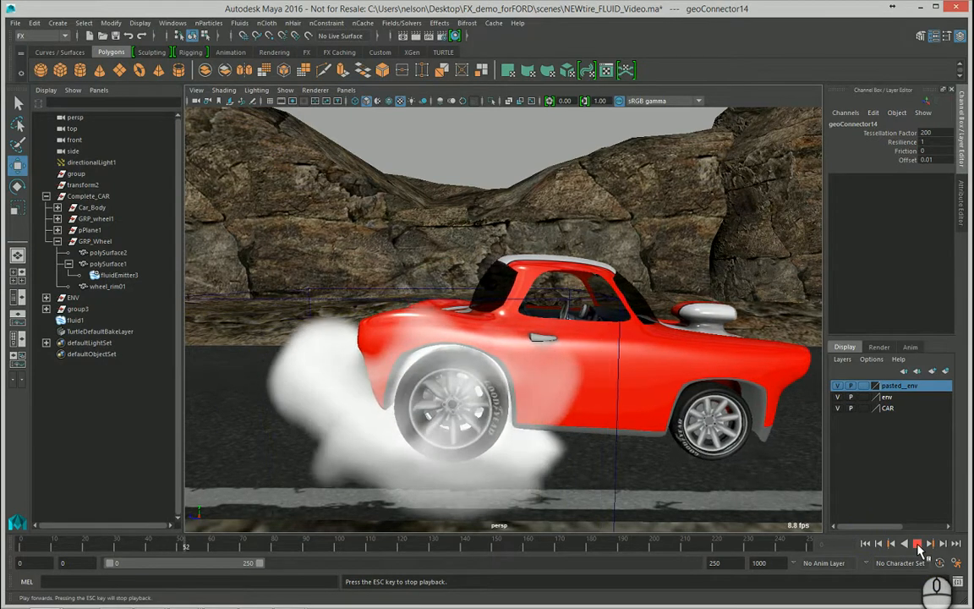
left_click(918, 548)
left_click_drag(399, 370, 486, 346, "alt")
left_click(480, 398)
left_click_drag(490, 329, 448, 363, "alt")
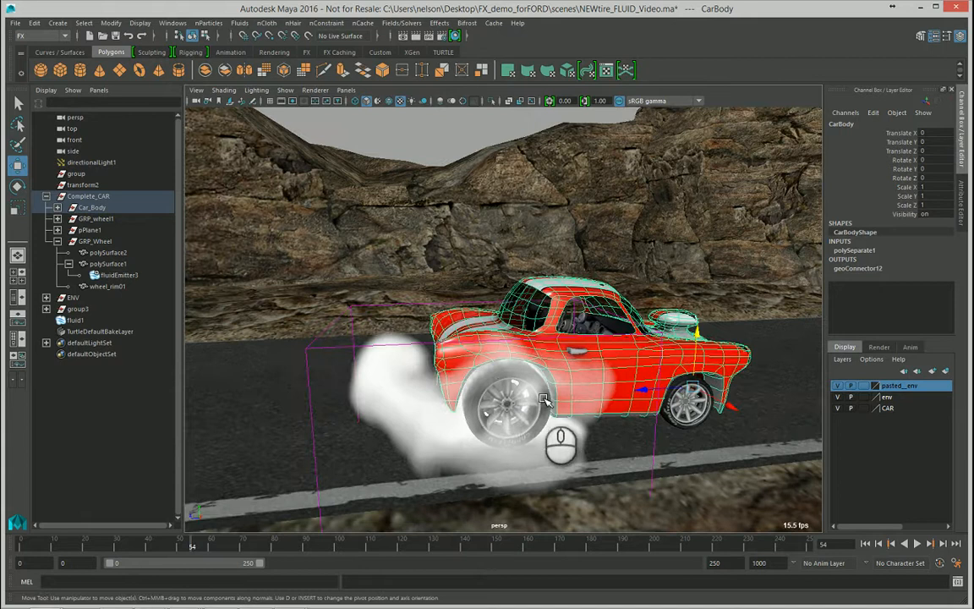
left_click_drag(533, 395, 583, 406, "alt")
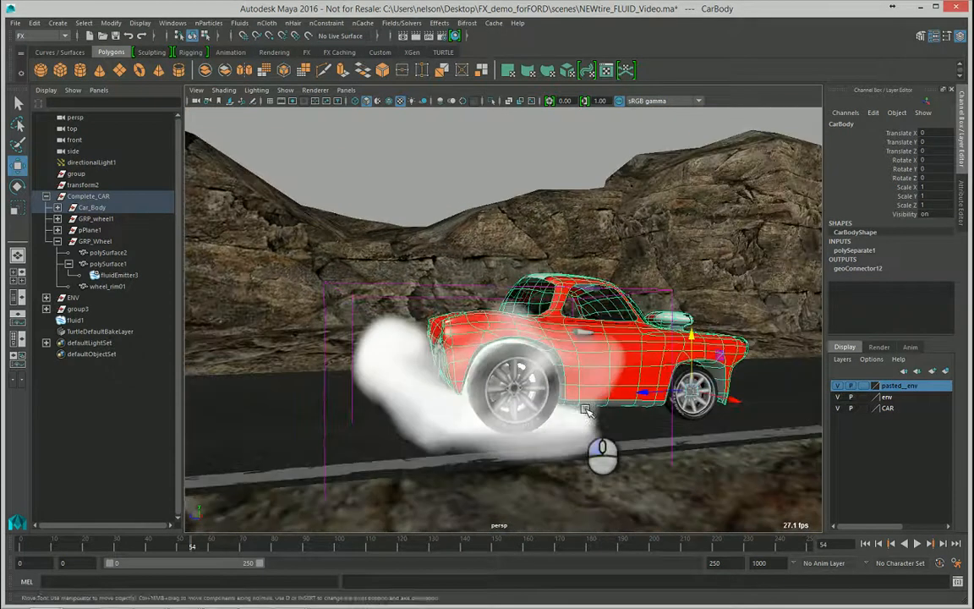
left_click(866, 545)
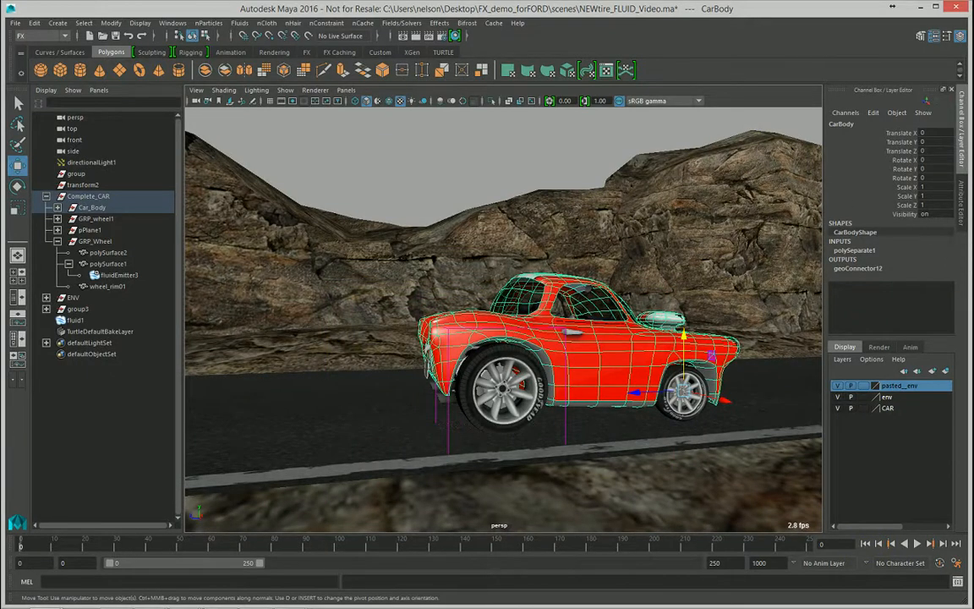
Step: Select the fluid1 container and set its shape's Auto Resize Threshold to 2
left_click(962, 216)
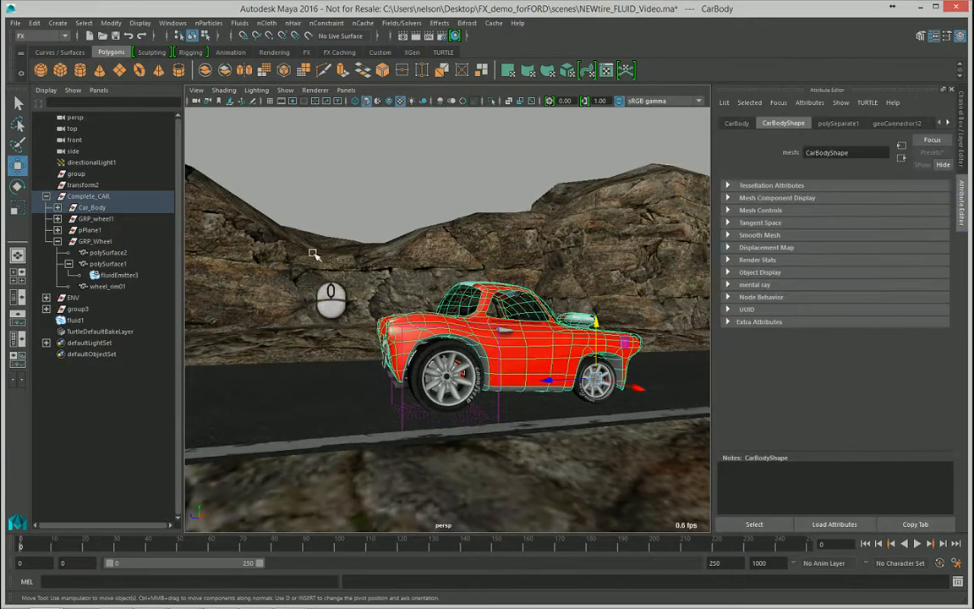
left_click(75, 320)
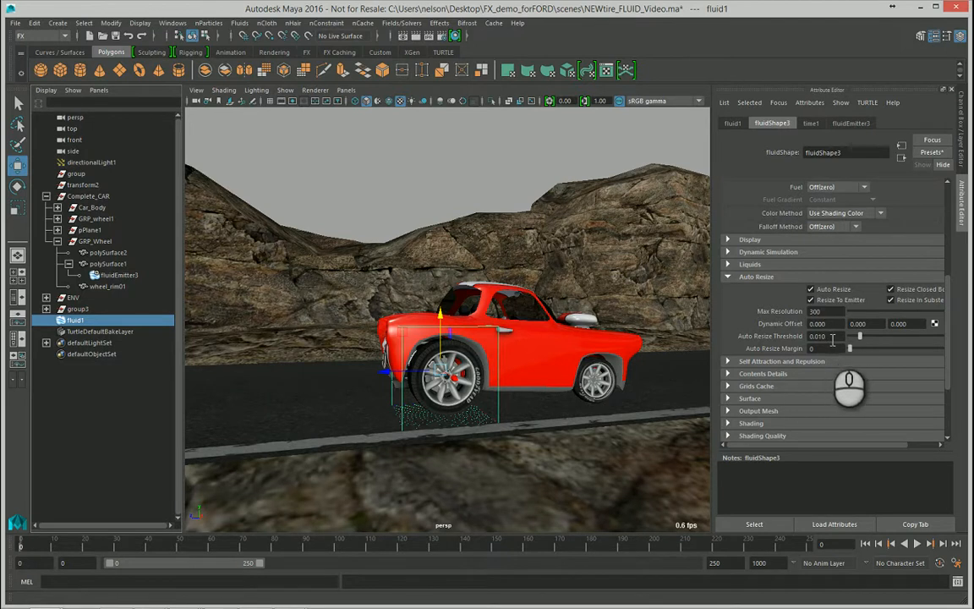
left_click_drag(832, 337, 803, 350)
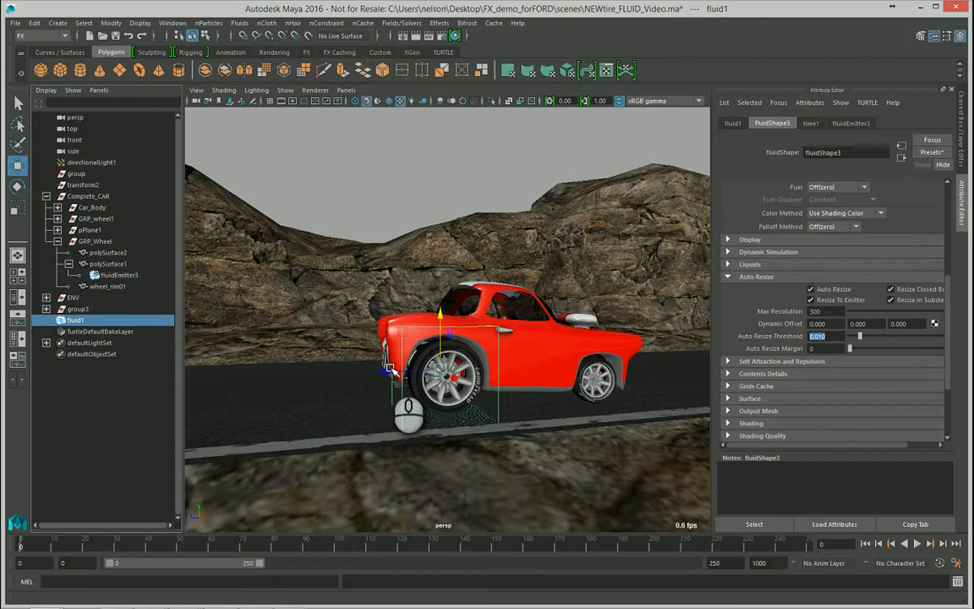
left_click(819, 335)
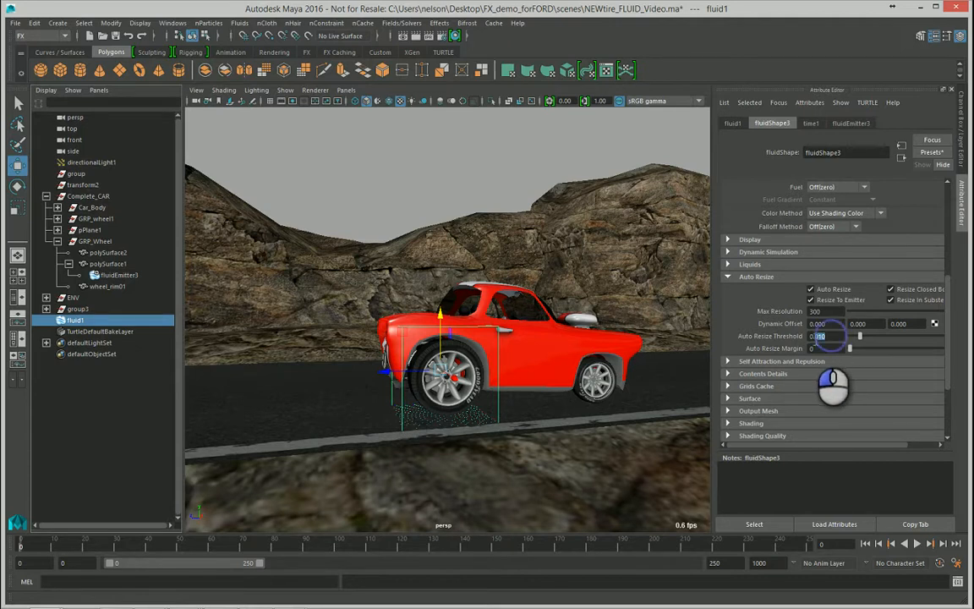
left_click_drag(819, 335, 809, 336)
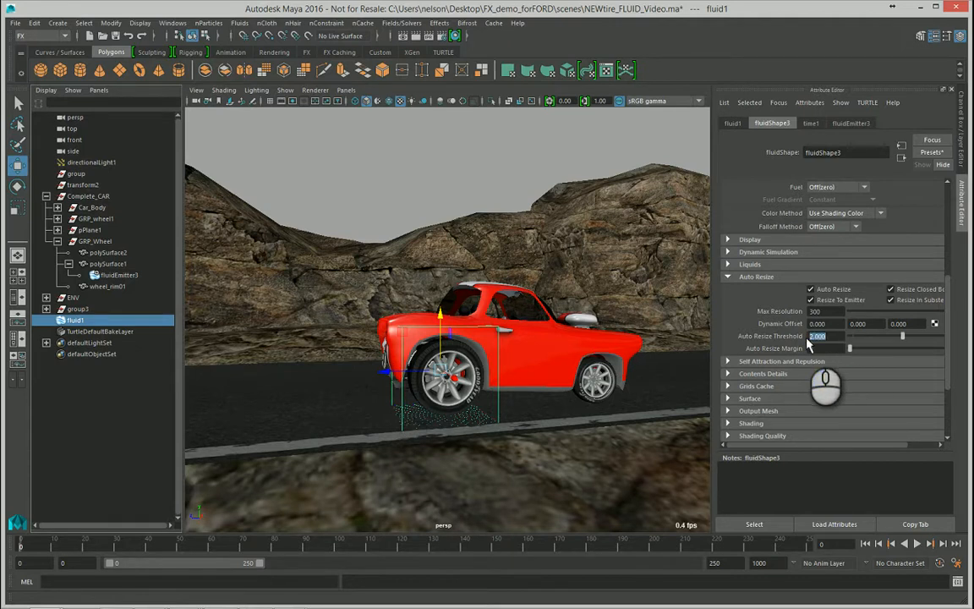
type("2")
key("Return")
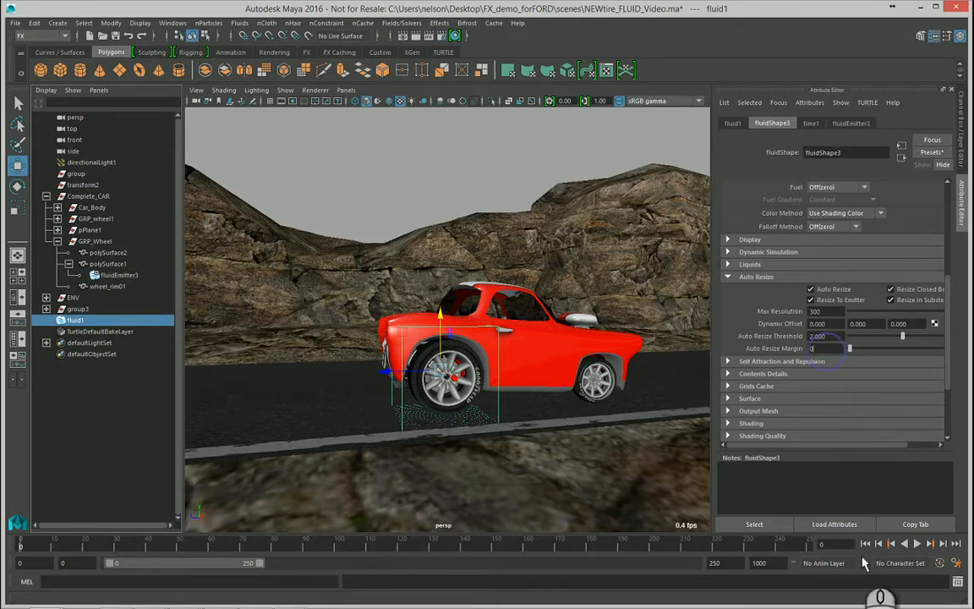
Step: Play the animation to check the smoke with the higher resize threshold, and return to the first frame
left_click(918, 544)
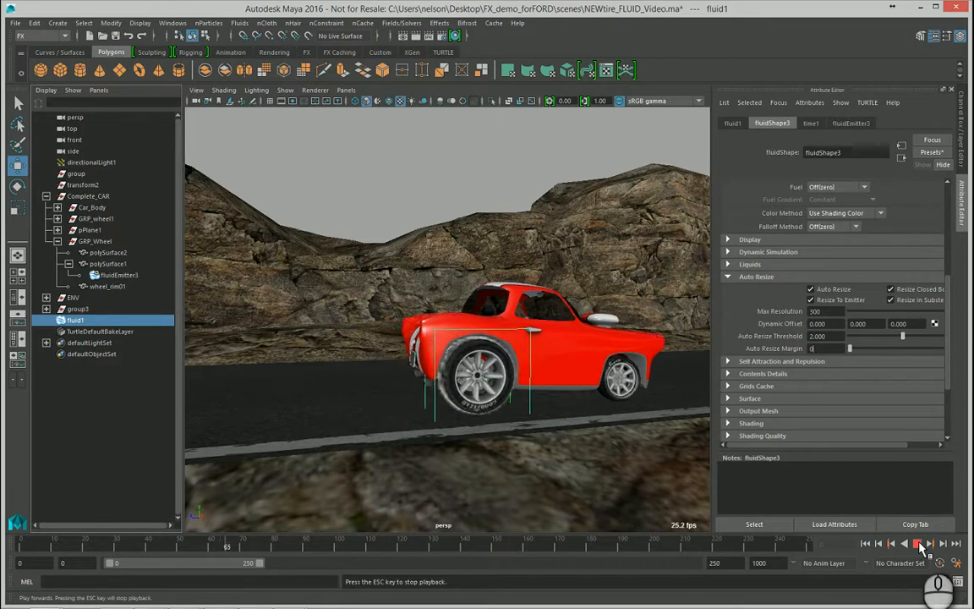
left_click(920, 546)
left_click(867, 544)
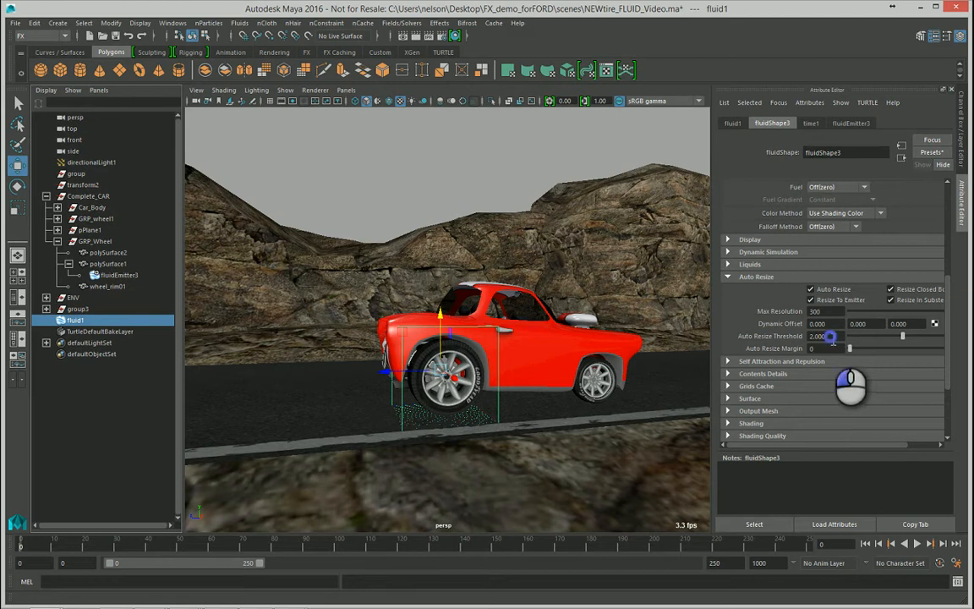
Step: Set the Auto Resize Threshold to 0.05 and play the animation to about frame 75 to check the smoke
left_click_drag(831, 337, 810, 335)
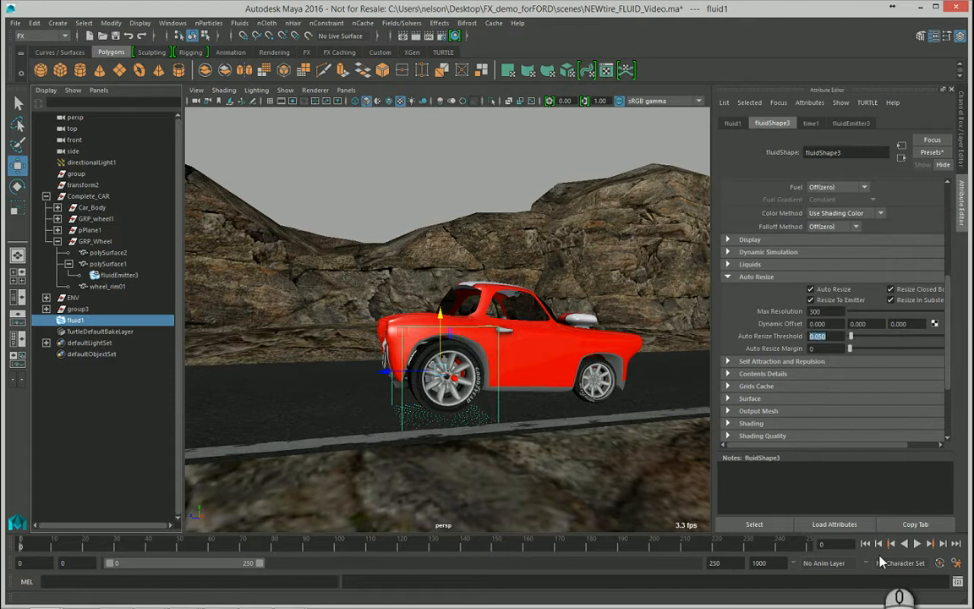
left_click(917, 545)
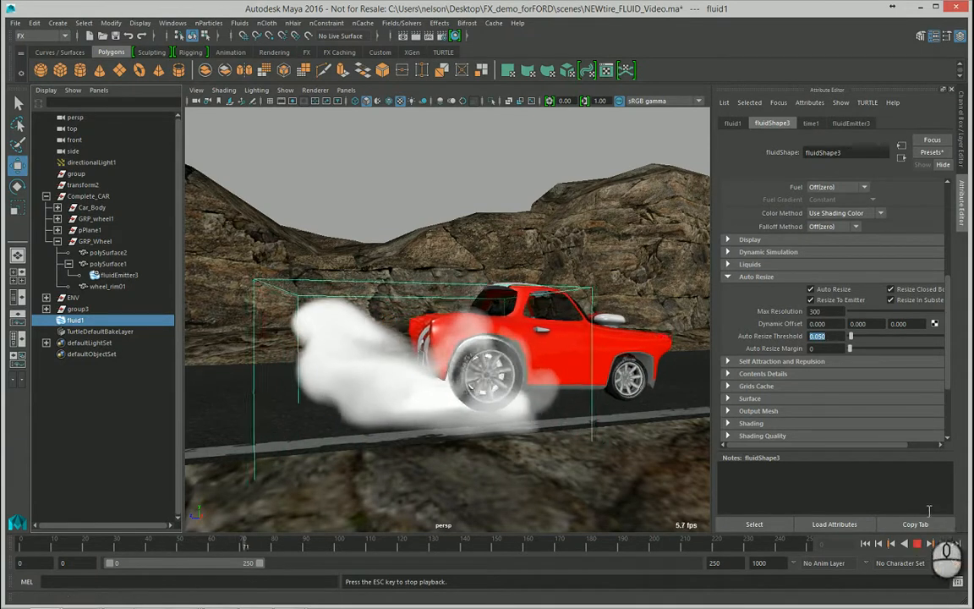
key("Escape")
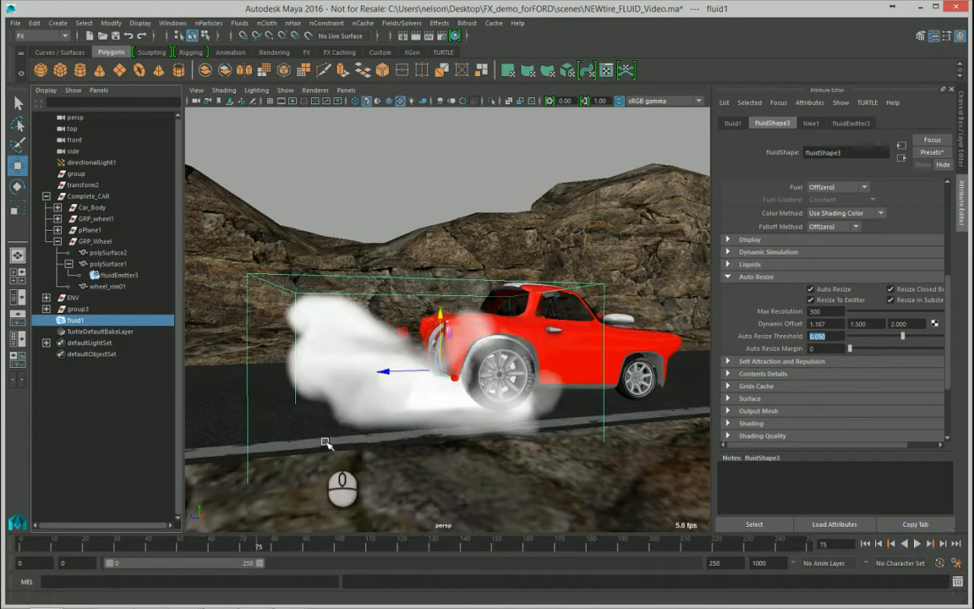
Step: Set the fluid shape's Auto Resize Margin to 5 and play the animation from the first frame to check the container around the smoke
middle_click_drag(289, 386, 340, 382, "alt")
left_click_drag(336, 377, 470, 385, "alt")
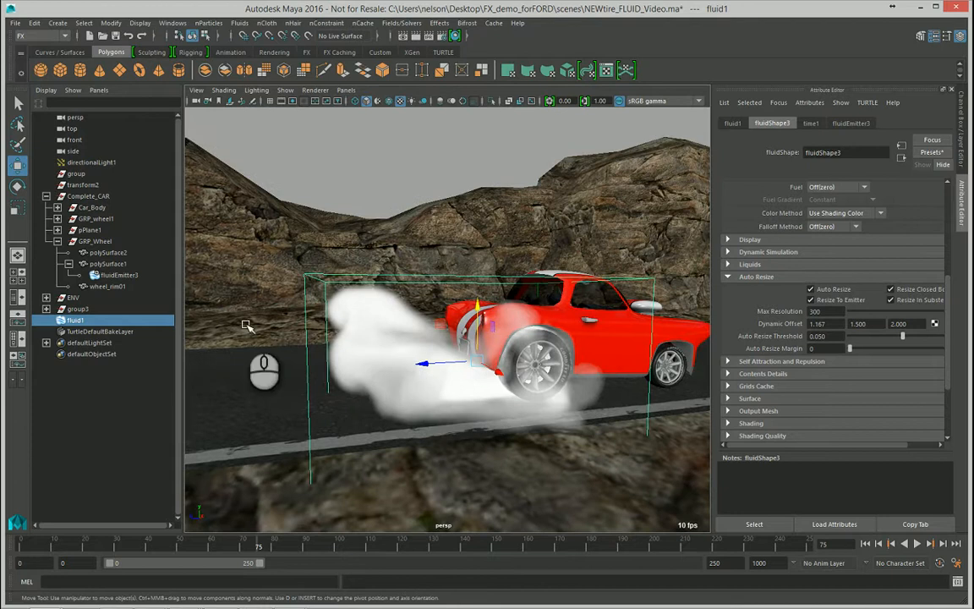
middle_click_drag(289, 310, 338, 323, "alt")
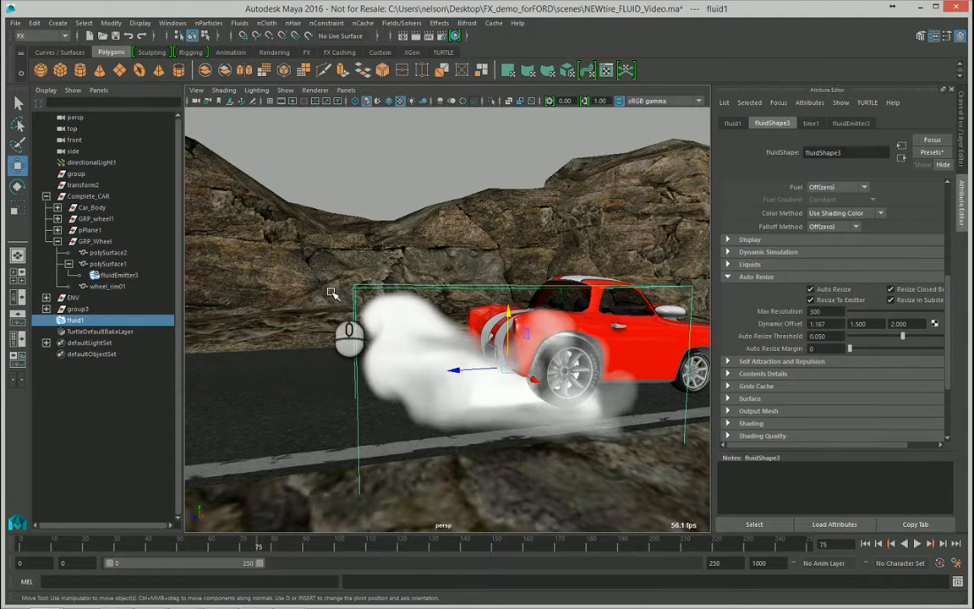
left_click(829, 348)
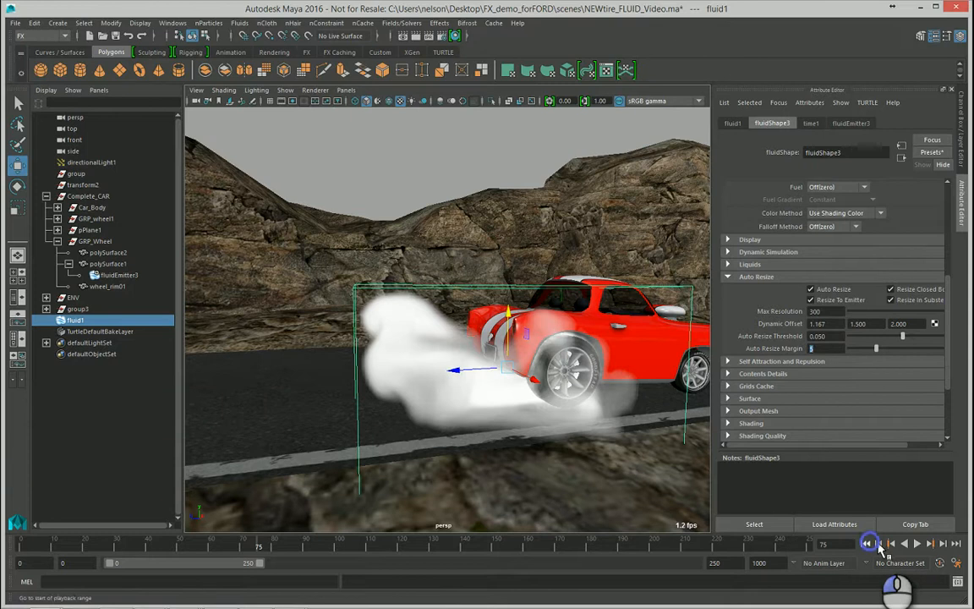
left_click(865, 544)
left_click(918, 543)
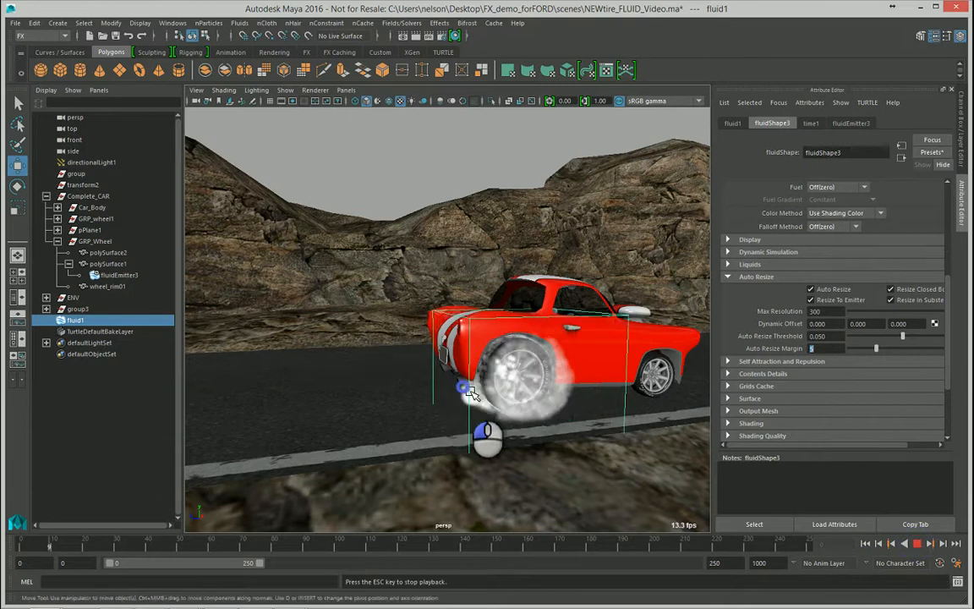
left_click_drag(471, 397, 439, 392, "alt")
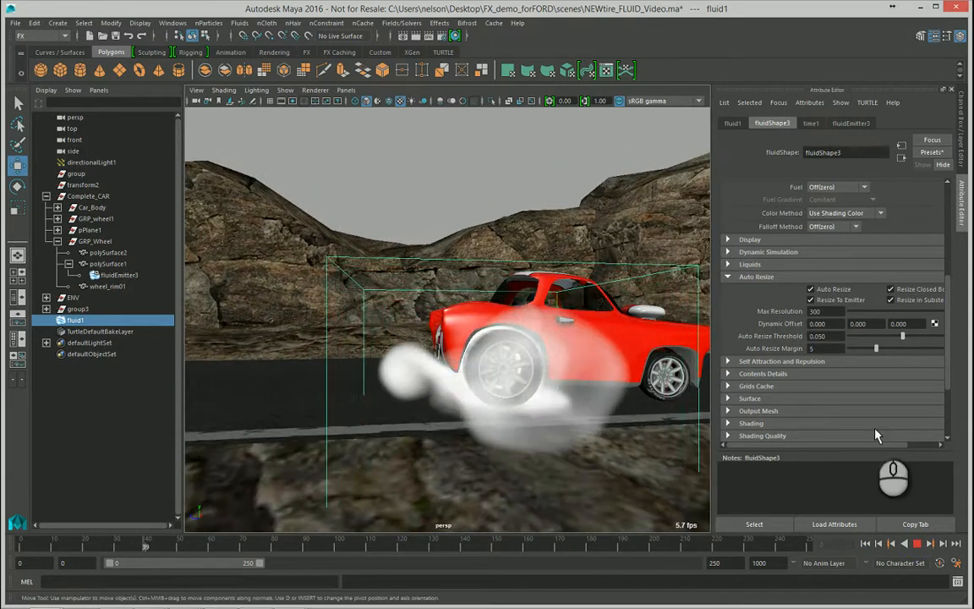
left_click(917, 546)
left_click_drag(473, 457, 719, 529, "alt")
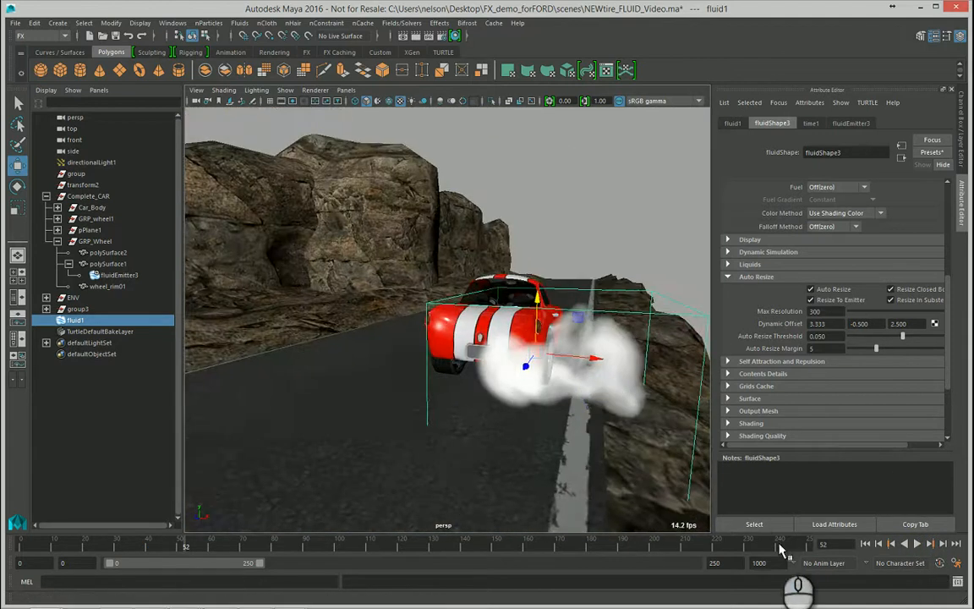
Step: Replay the animation viewed from behind the car to check the container margin, and return to the first frame
left_click(865, 543)
left_click(918, 543)
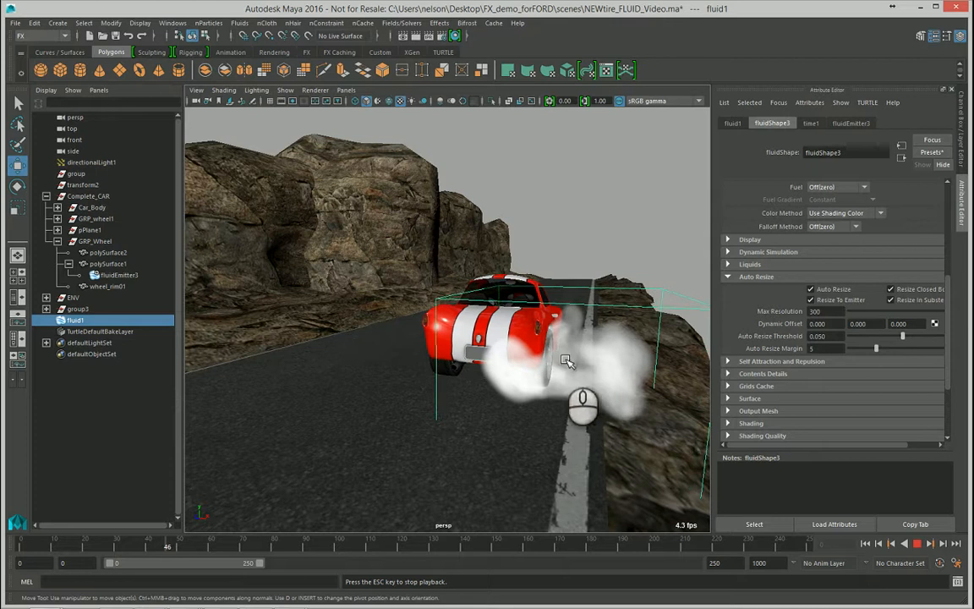
left_click(918, 545)
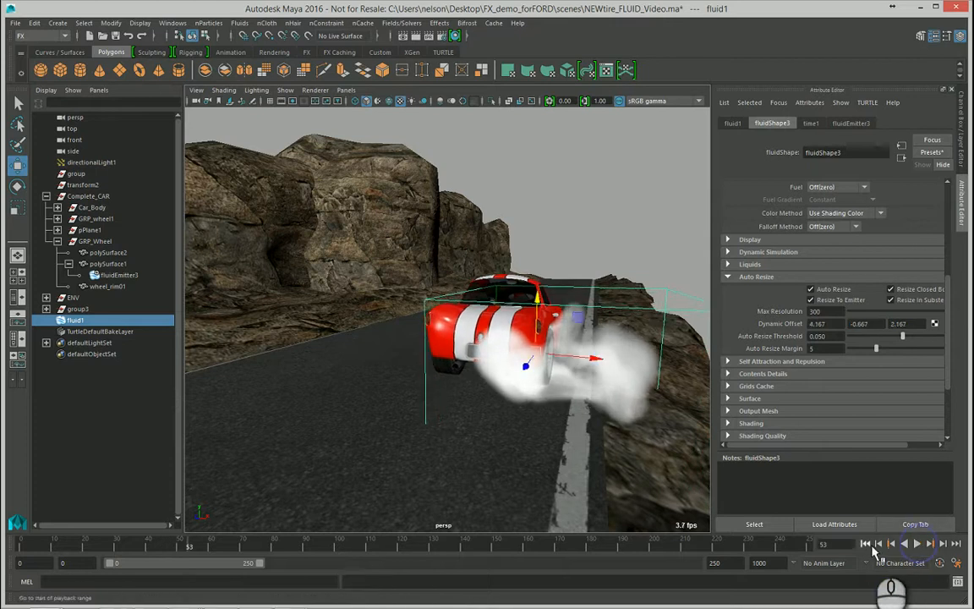
left_click(867, 545)
Step: Set the Auto Resize Margin to 1, play the animation to check the tighter container, and return to the first frame
left_click_drag(631, 335, 562, 383, "alt")
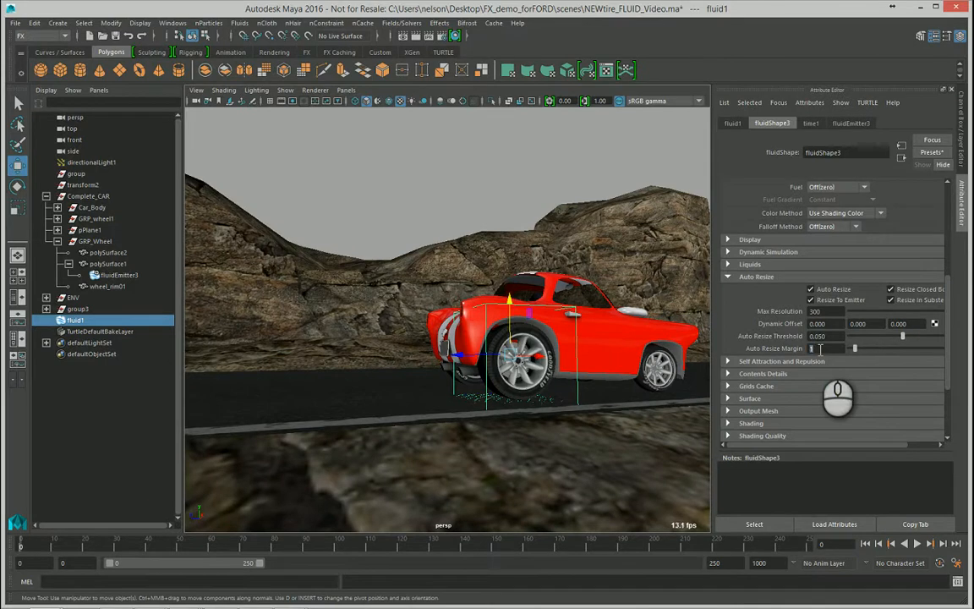
left_click(820, 349)
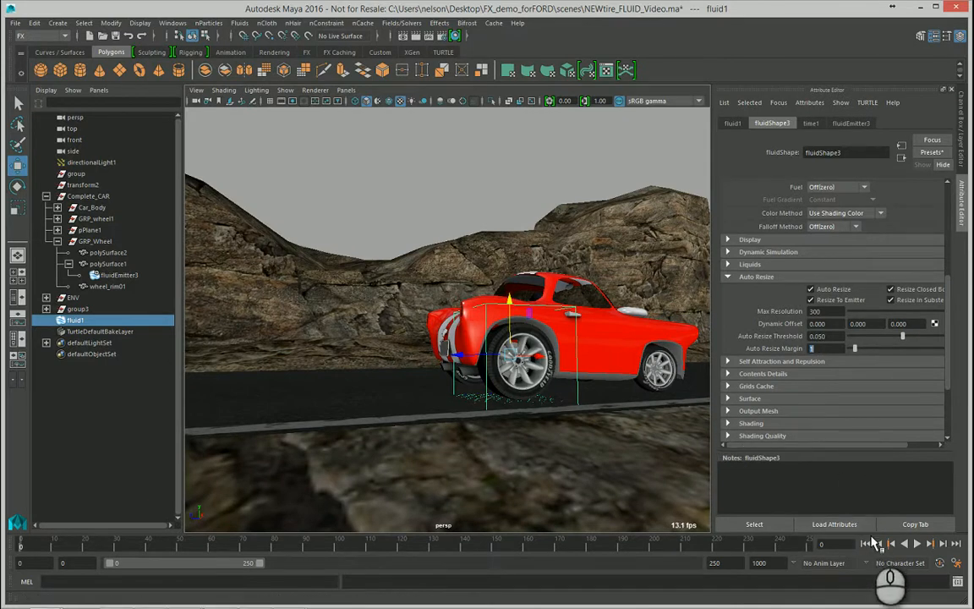
left_click_drag(548, 456, 719, 482, "alt")
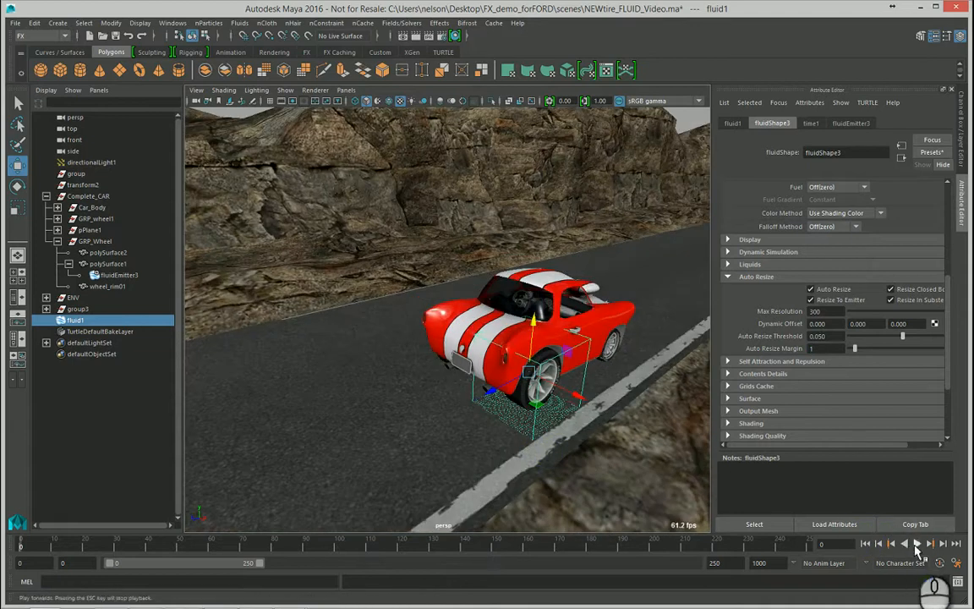
left_click(917, 545)
left_click_drag(544, 520, 476, 505, "alt")
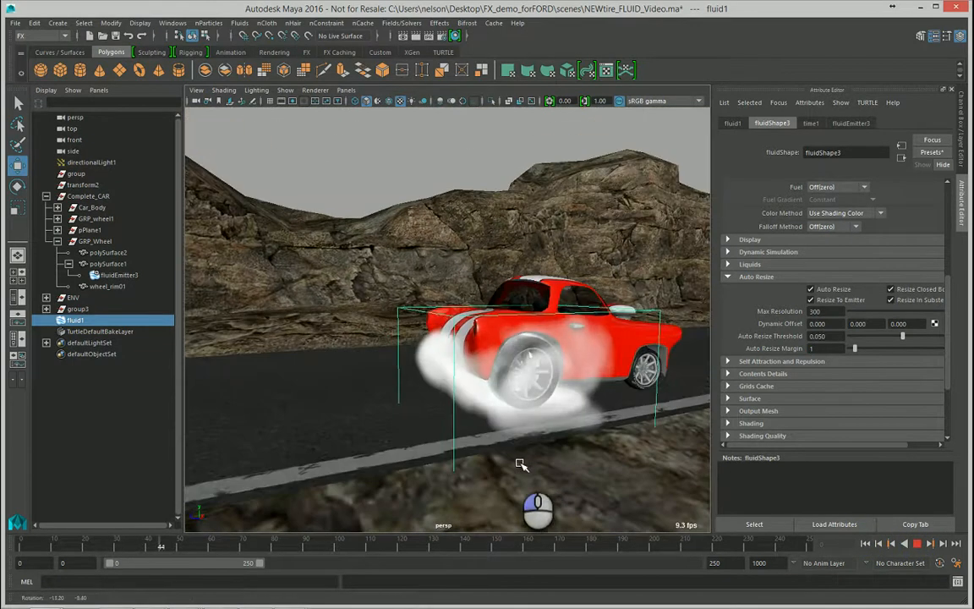
left_click(917, 544)
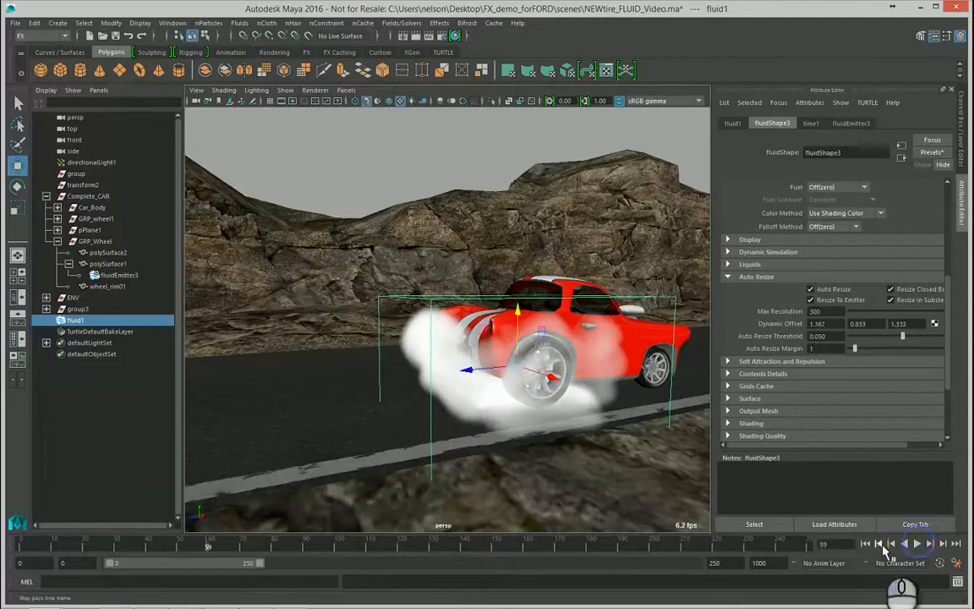
left_click(865, 544)
left_click_drag(630, 419, 529, 374, "alt")
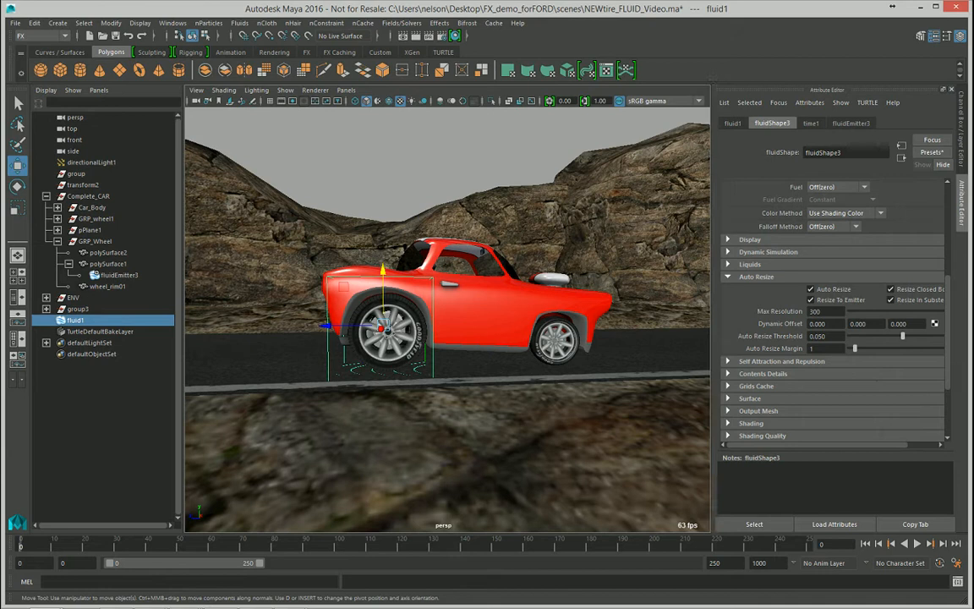
Step: In the fluid's density contents details, set Buoyancy to 5 and Dissipation to 1.5
left_click(729, 277)
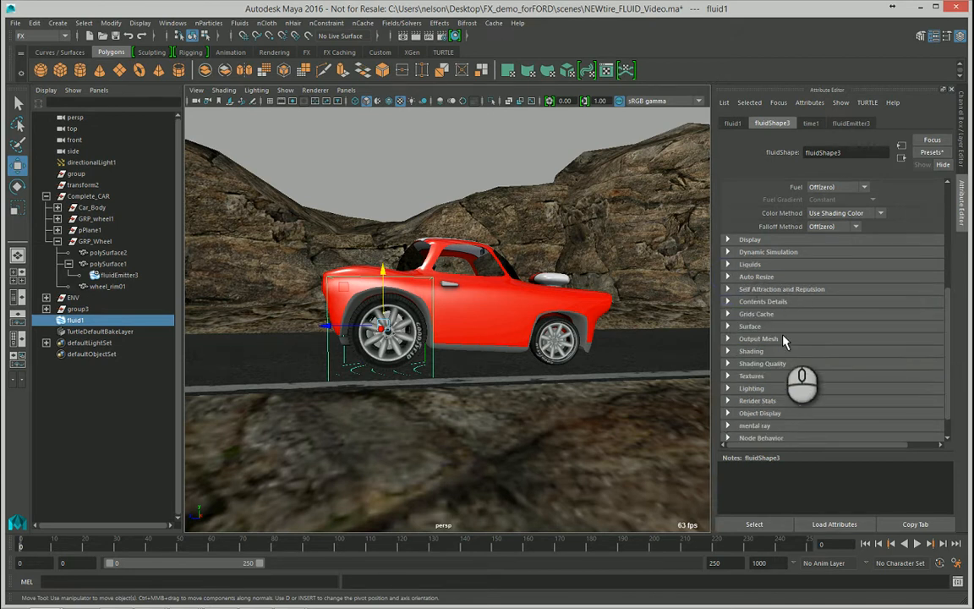
left_click(729, 301)
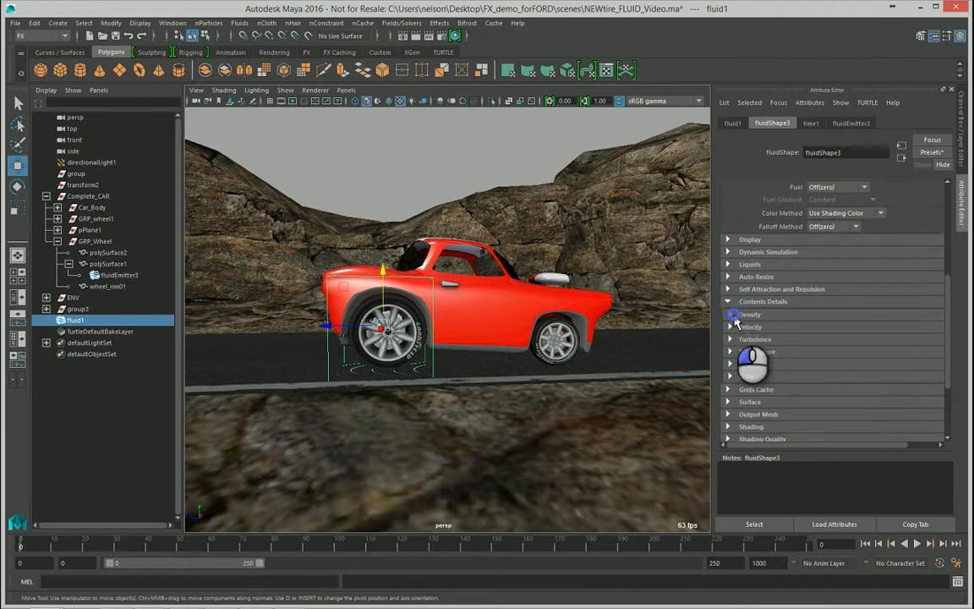
left_click(733, 313)
scroll(791, 335, "down", 1)
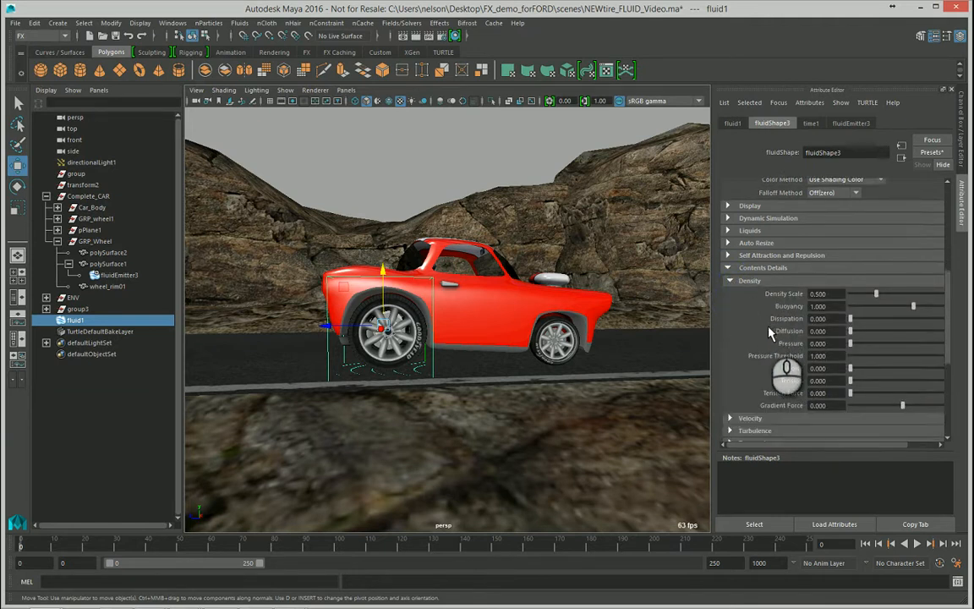
scroll(771, 332, "down", 1)
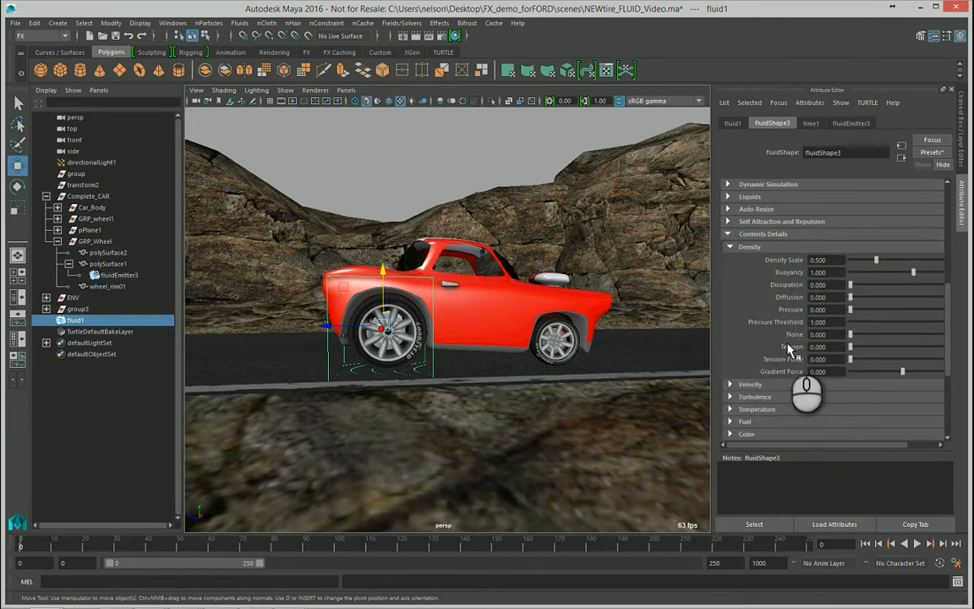
double_click(837, 259)
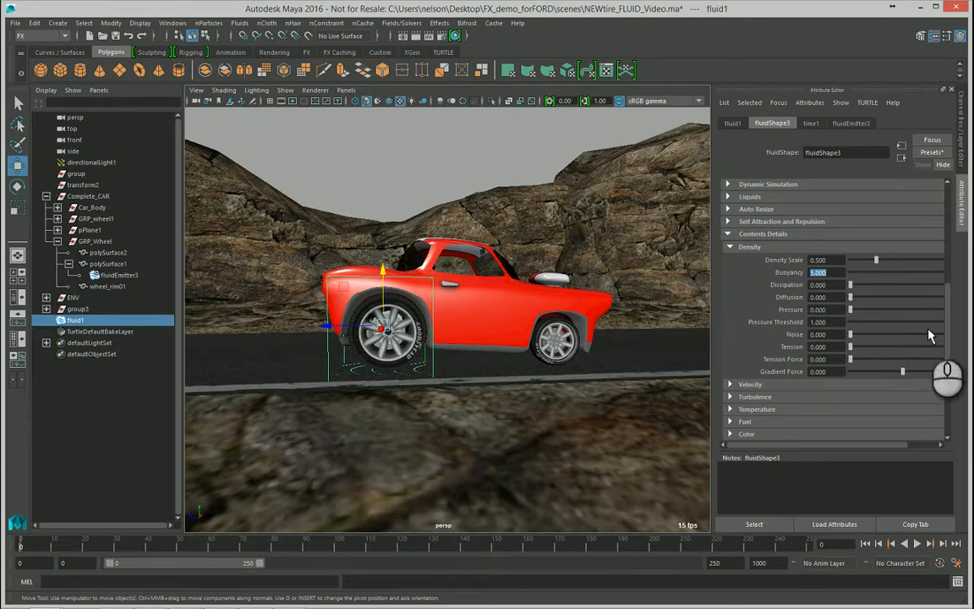
double_click(839, 285)
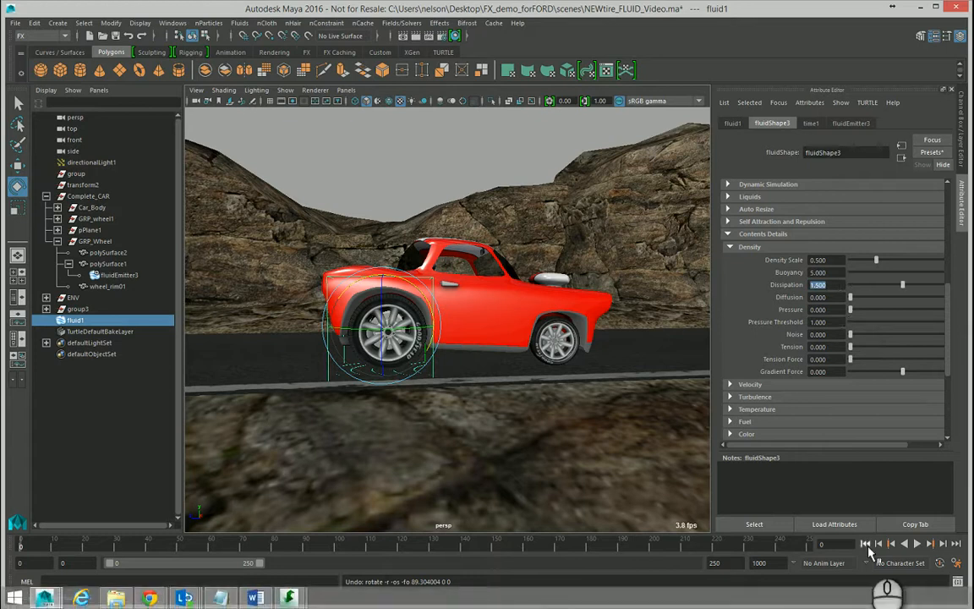
Step: Play the animation to about frame 116 to check the smoke with the new buoyancy and dissipation
left_click(919, 543)
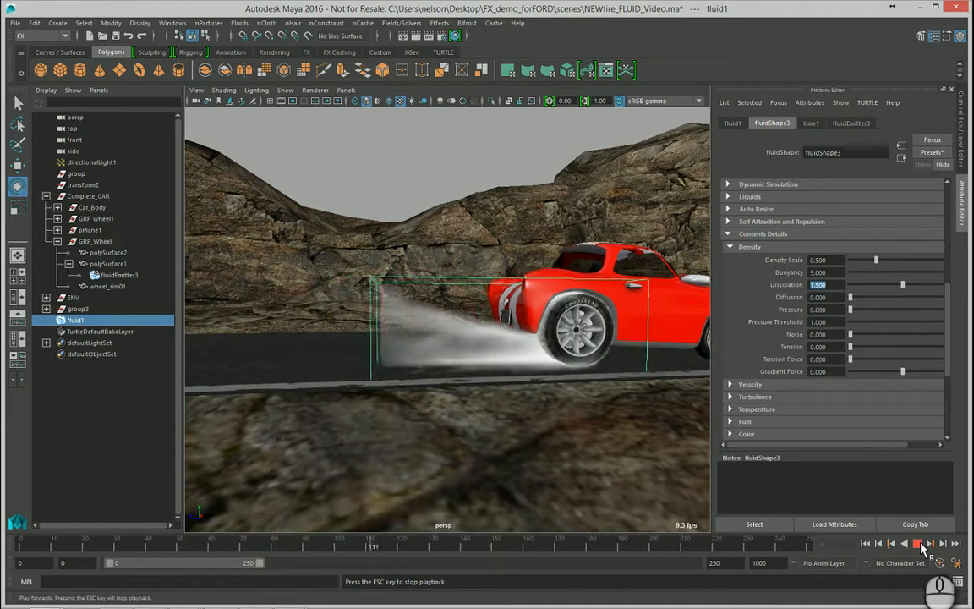
key("e")
left_click(918, 544)
Step: Reselect the fluid1 container and set its Auto Resize Threshold to 0.001
left_click(423, 308)
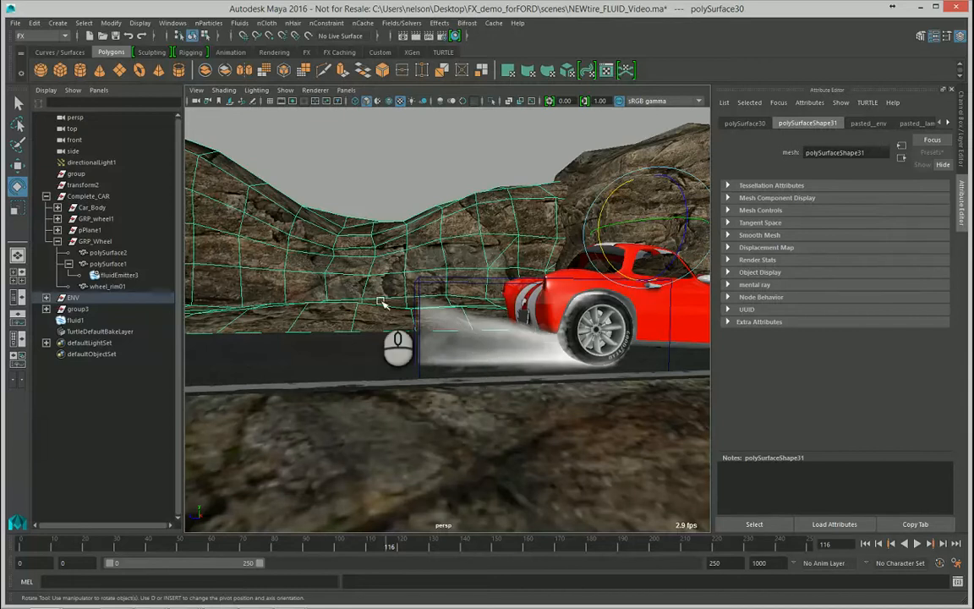
left_click_drag(455, 332, 449, 309, "alt")
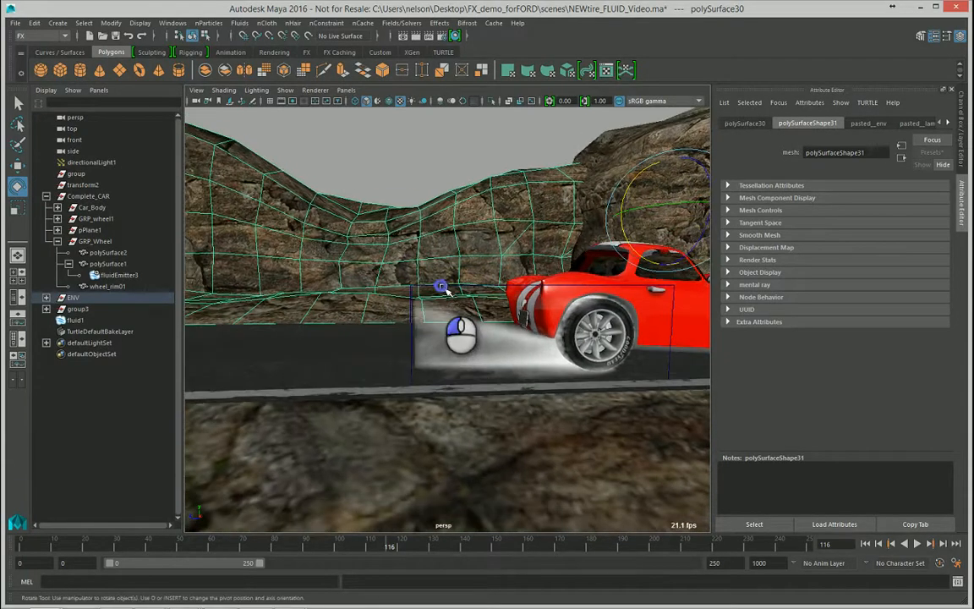
left_click(444, 288)
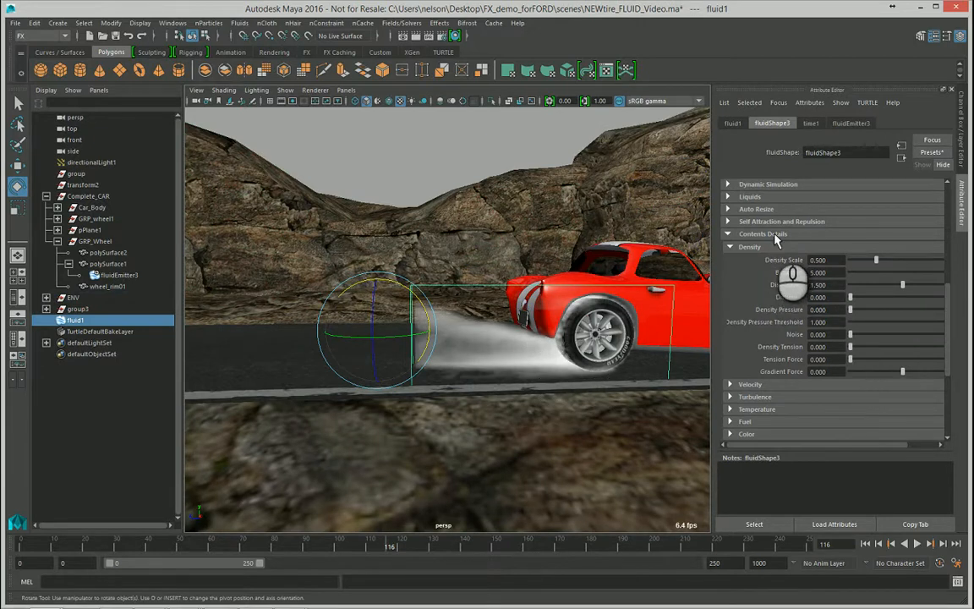
left_click(755, 209)
left_click_drag(827, 269, 772, 269)
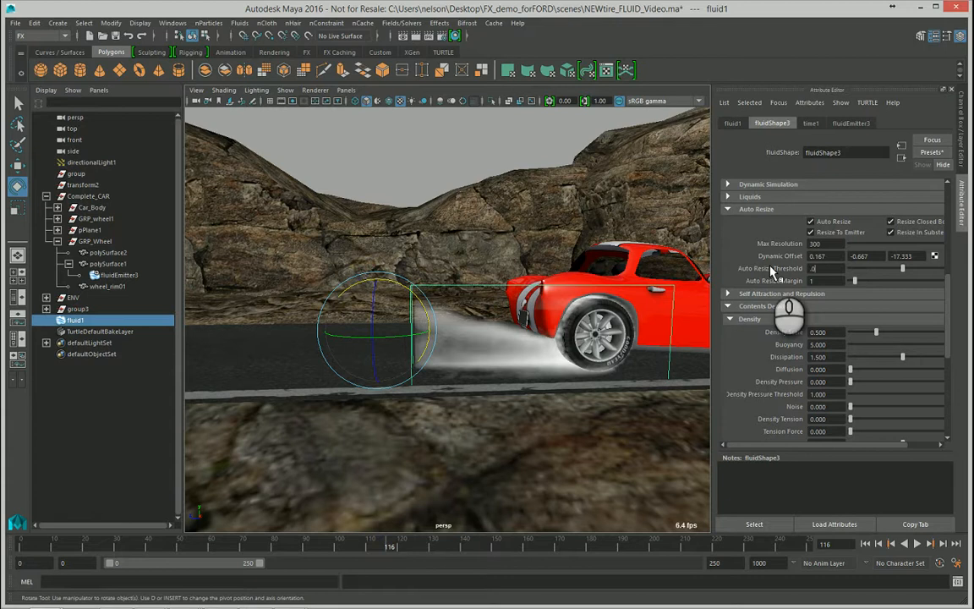
type(".001")
key("Return")
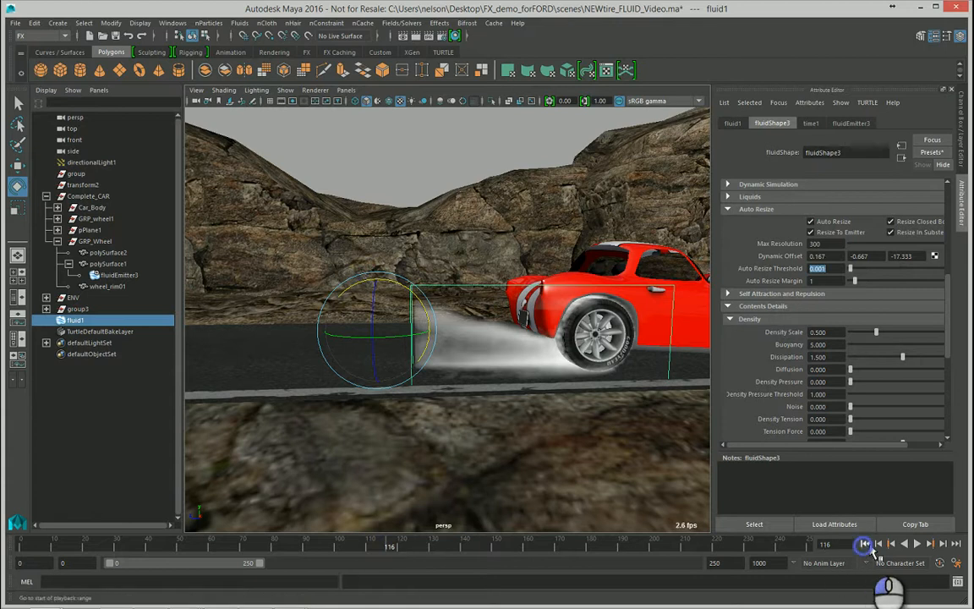
Step: Play the animation from the start, inspect the smoke trail behind the car from several views, and return to the first frame
left_click(865, 544)
left_click(917, 544)
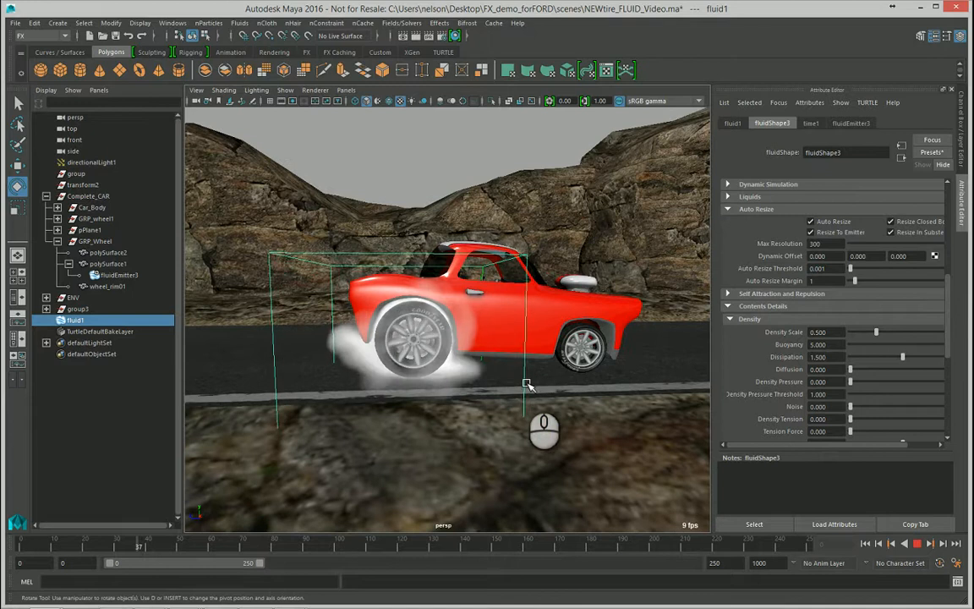
middle_click_drag(496, 338, 535, 338, "alt")
mouse_move(527, 333)
right_mouse_down("alt")
mouse_move(519, 337)
mouse_move(529, 334)
right_mouse_up("alt")
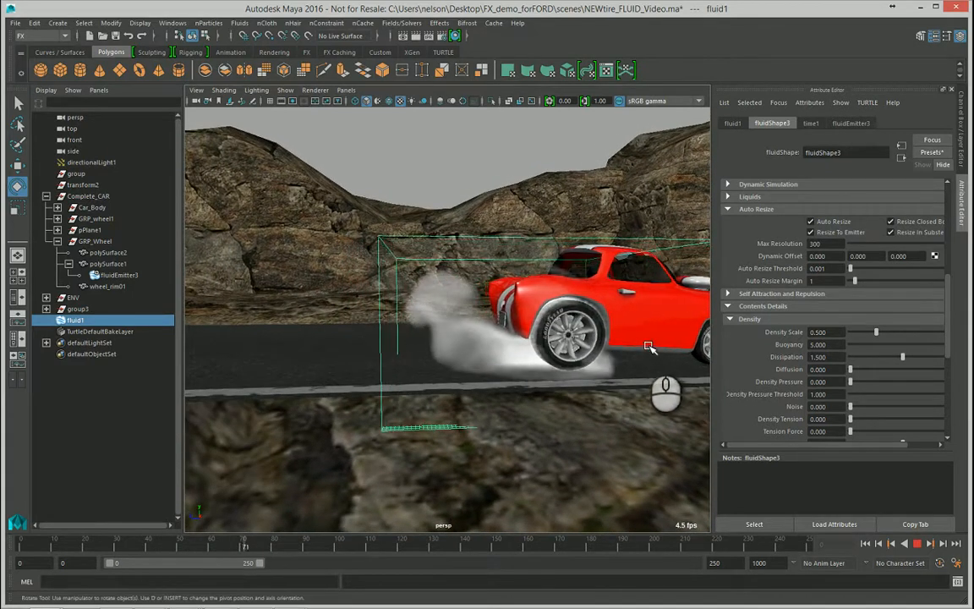
middle_click_drag(646, 342, 484, 327, "alt")
right_click_drag(544, 333, 455, 322, "alt")
left_click_drag(457, 322, 485, 335, "alt")
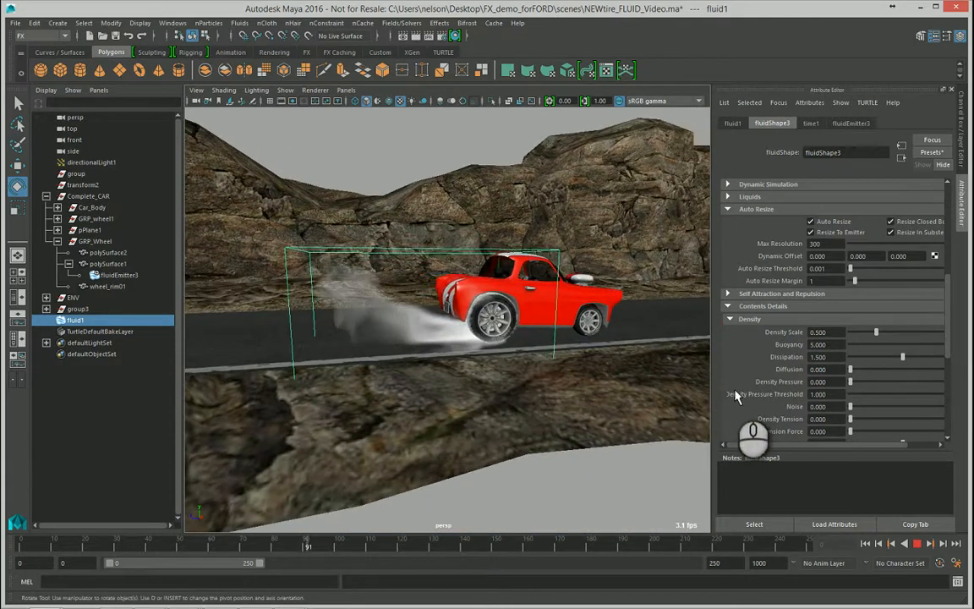
left_click(917, 544)
left_click(865, 544)
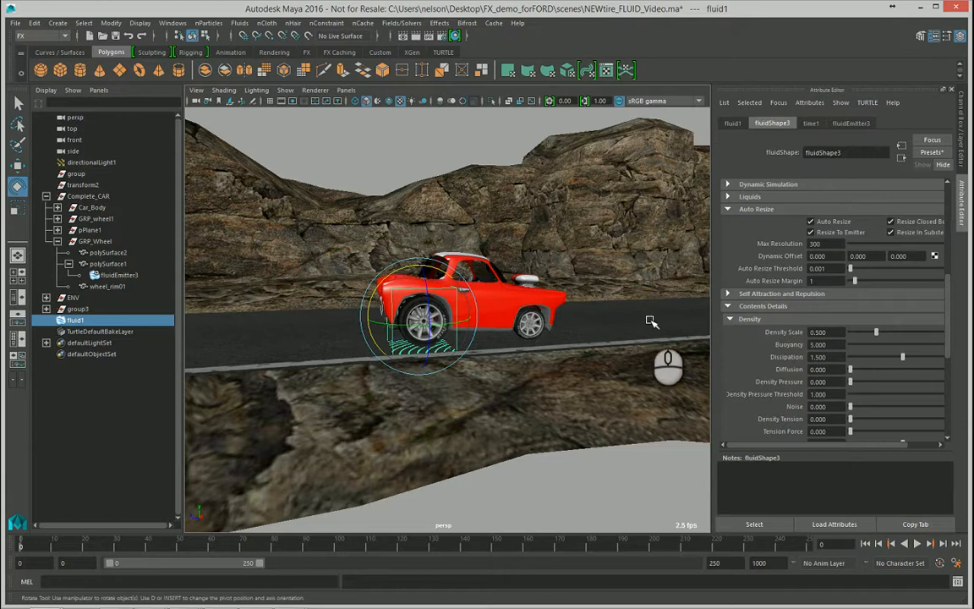
Step: Set the fluid's velocity Swirl to 1 and play the animation from the first frame to check the smoke
scroll(773, 326, "down", 2)
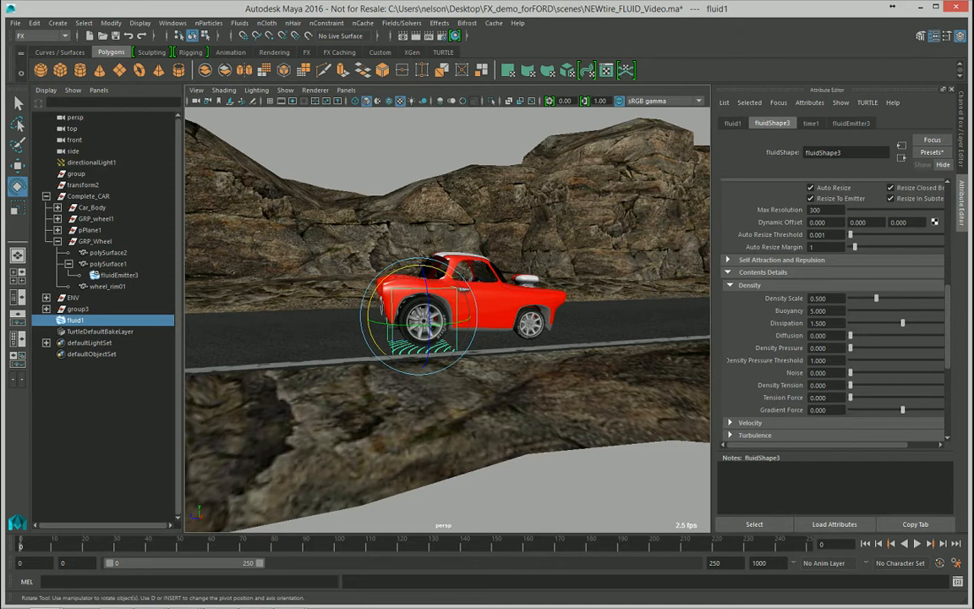
scroll(802, 407, "down", 1)
left_click(742, 392)
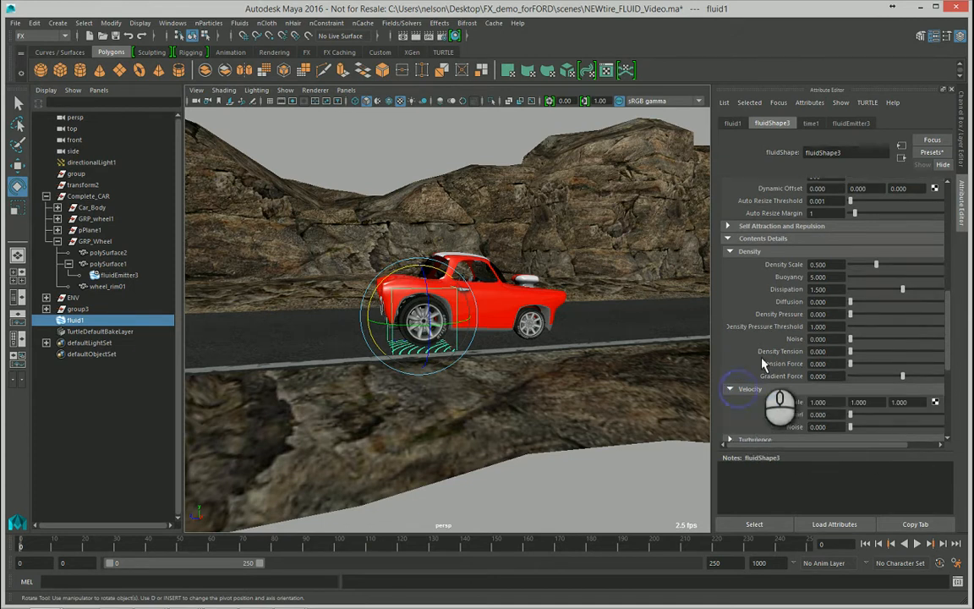
scroll(763, 362, "down", 2)
left_click(817, 347)
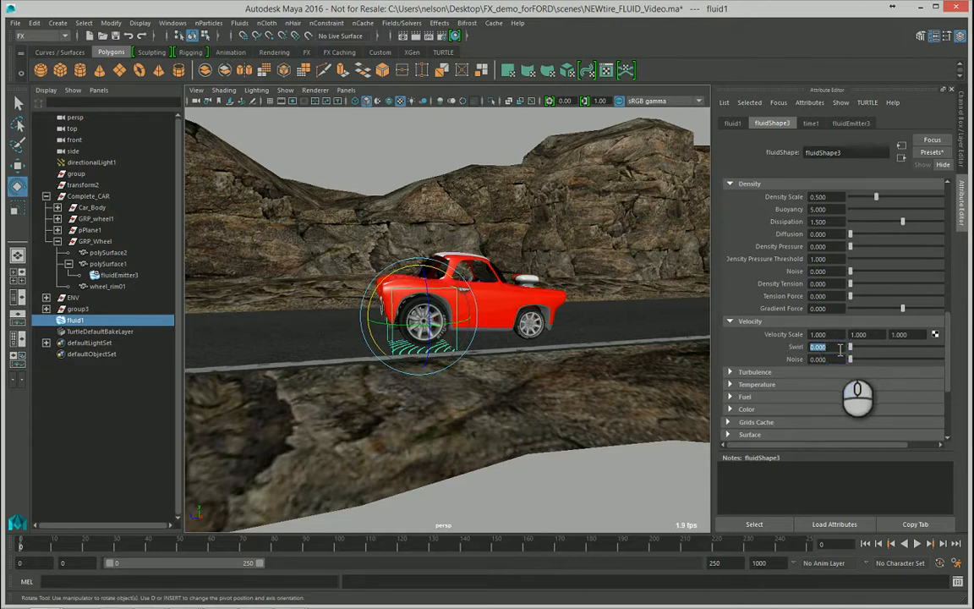
left_click(867, 543)
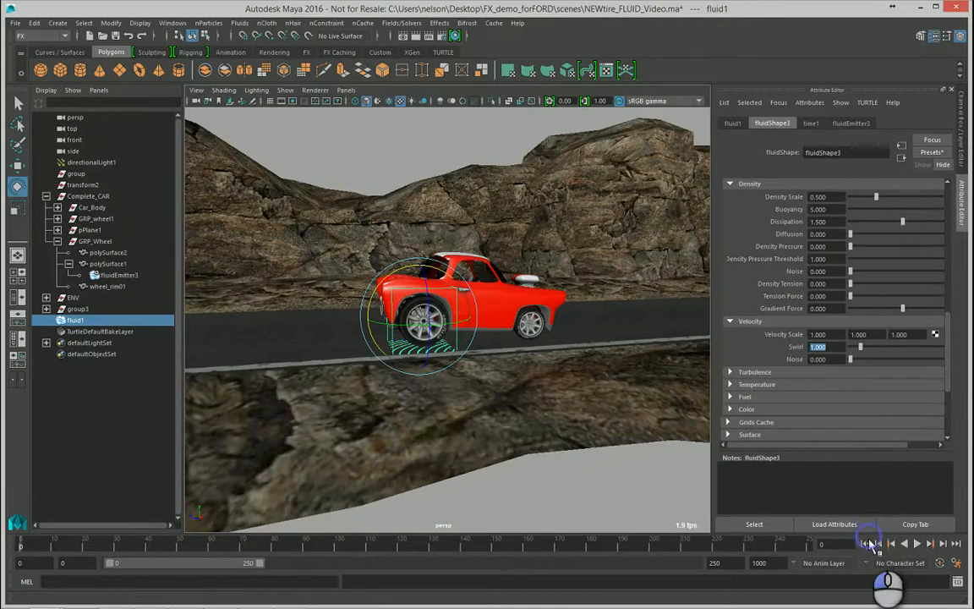
left_click(919, 544)
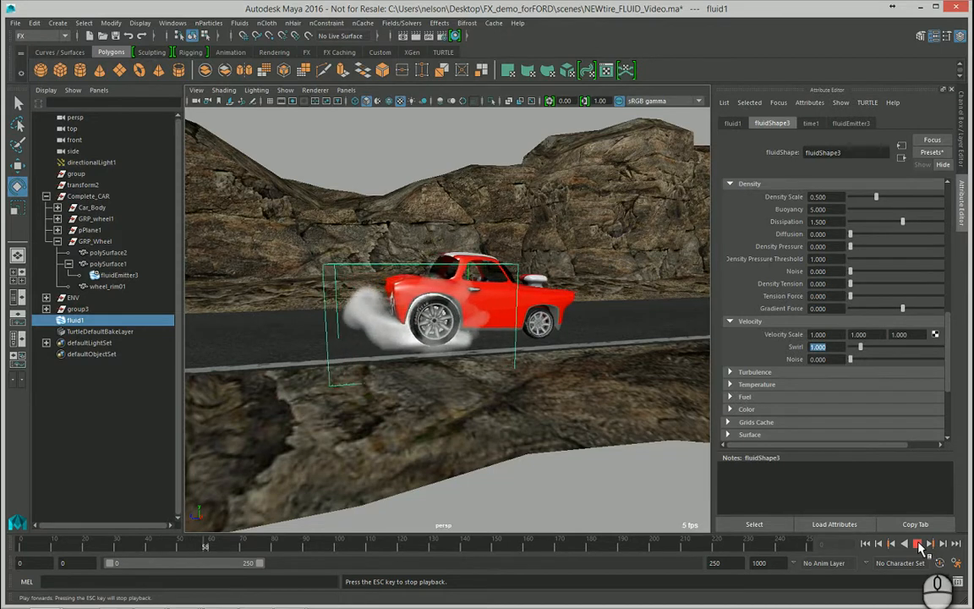
Step: Stop the playback at frame 62 and inspect the smoke around the rear tire up close
left_click(918, 544)
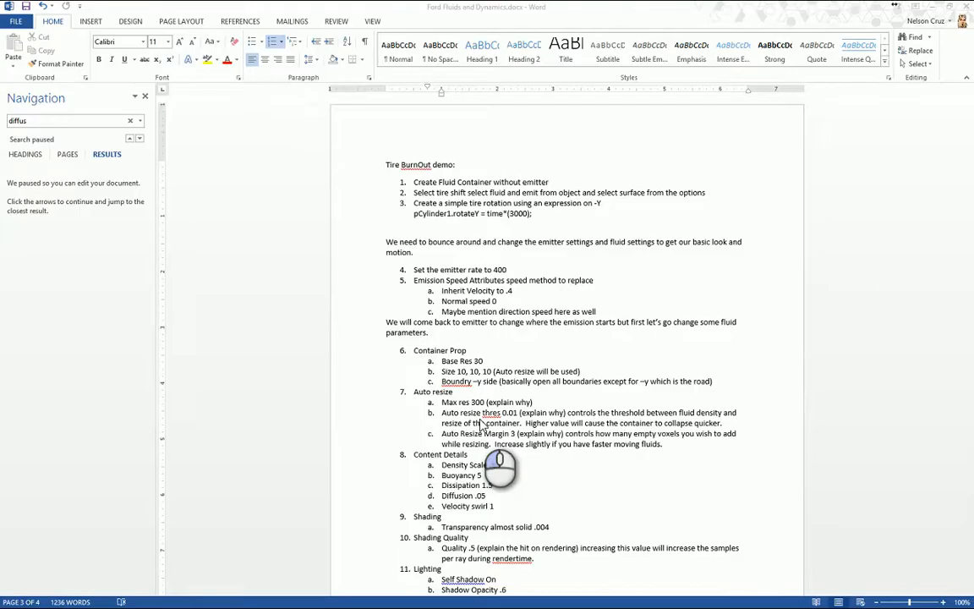
scroll(497, 462, "down", 1)
left_click_drag(435, 296, 482, 320, "alt")
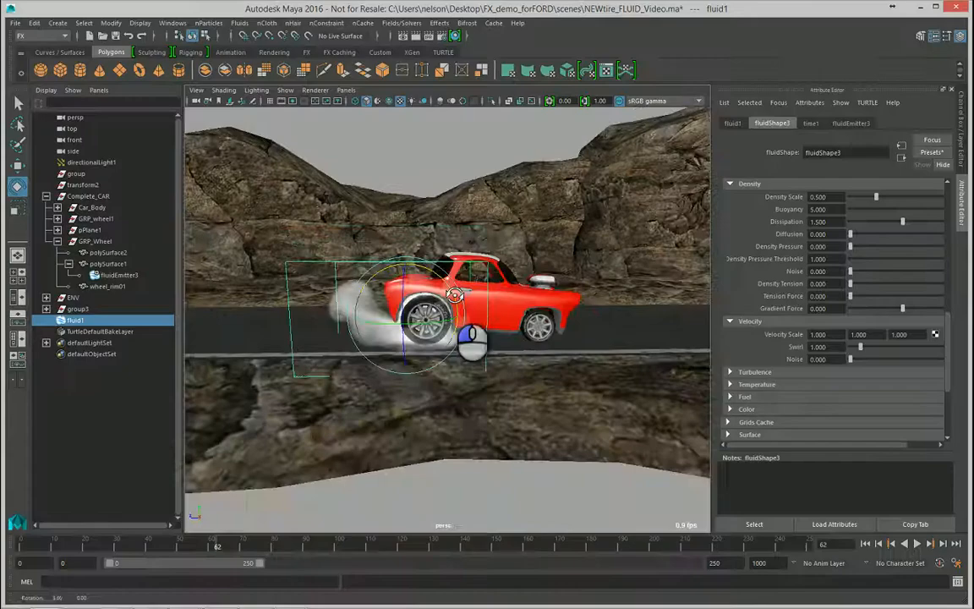
right_click_drag(483, 321, 479, 309, "alt")
middle_click_drag(521, 320, 604, 322, "alt")
right_click_drag(605, 322, 495, 309, "alt")
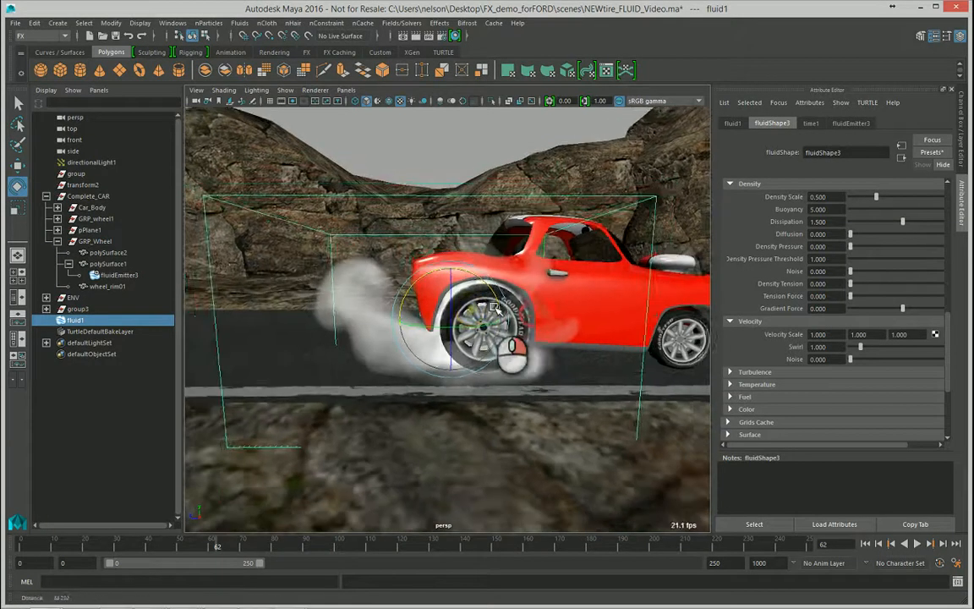
mouse_move(397, 312)
left_mouse_down("alt")
mouse_move(434, 331)
mouse_move(399, 312)
left_mouse_up("alt")
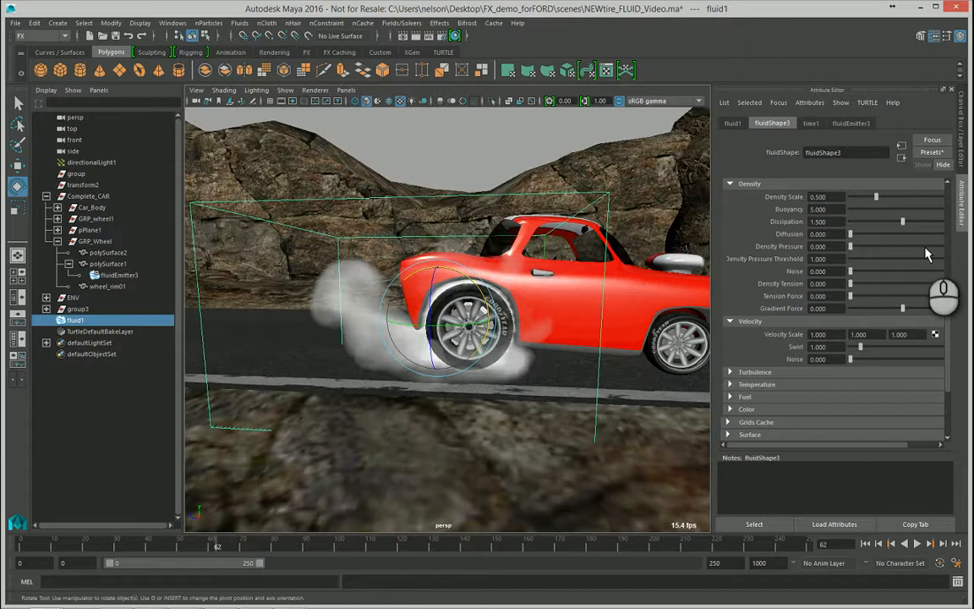
Step: Turn on Self Shadow in the fluid's lighting settings and lower its Shadow Opacity to about 0.219
scroll(926, 254, "down", 5)
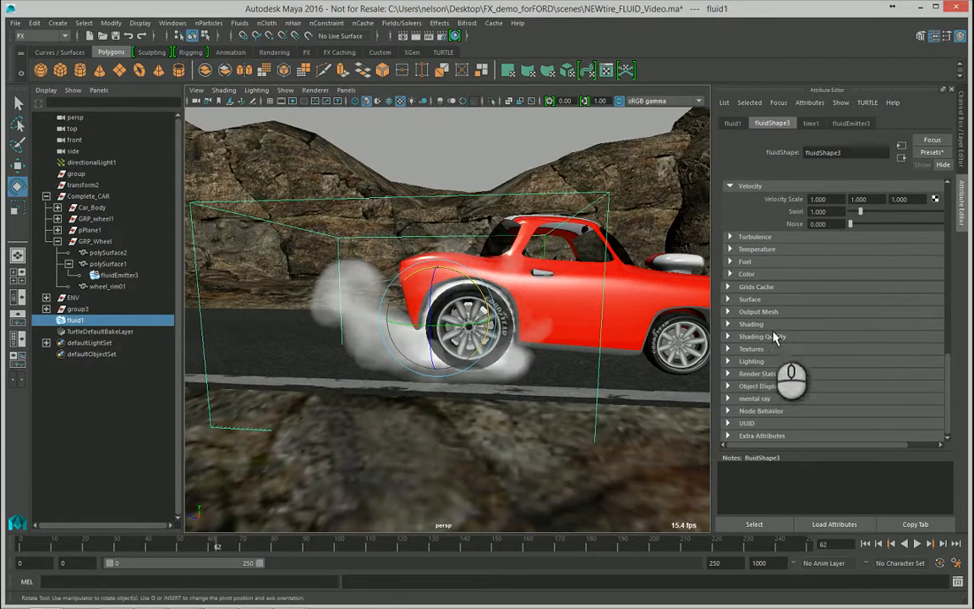
left_click(758, 326)
scroll(765, 287, "down", 3)
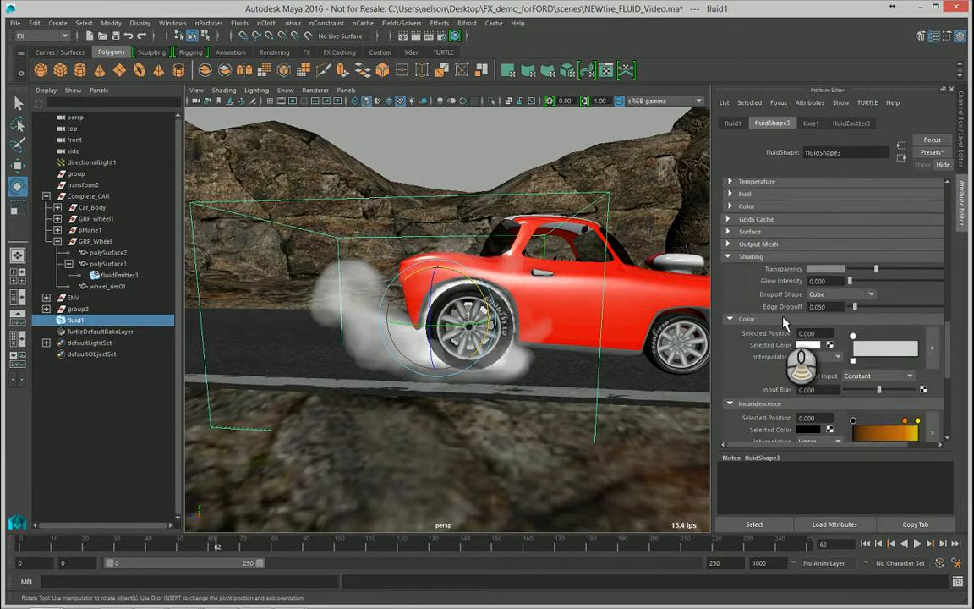
left_click(755, 259)
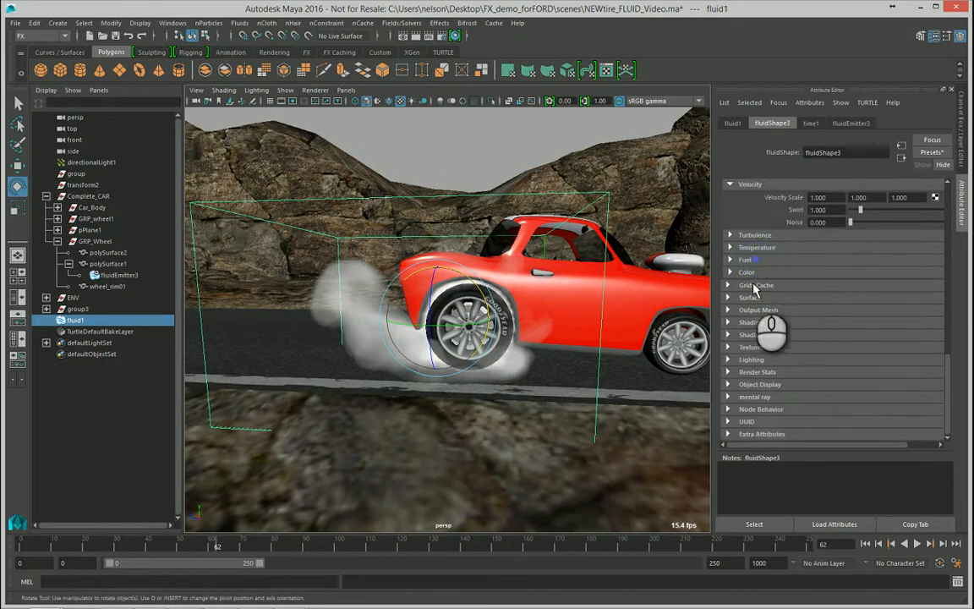
left_click(755, 360)
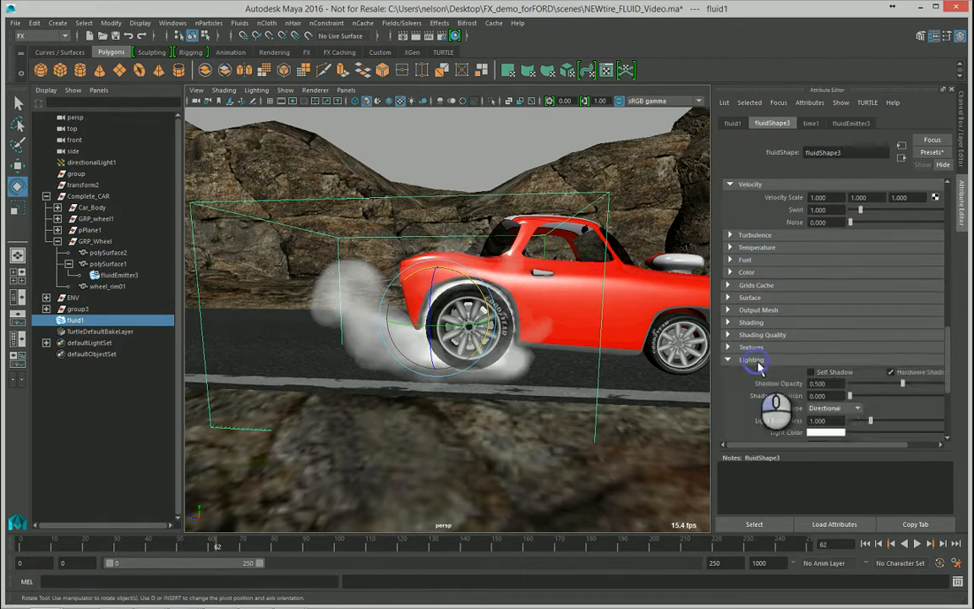
left_click(828, 374)
left_click_drag(358, 364, 402, 370, "alt")
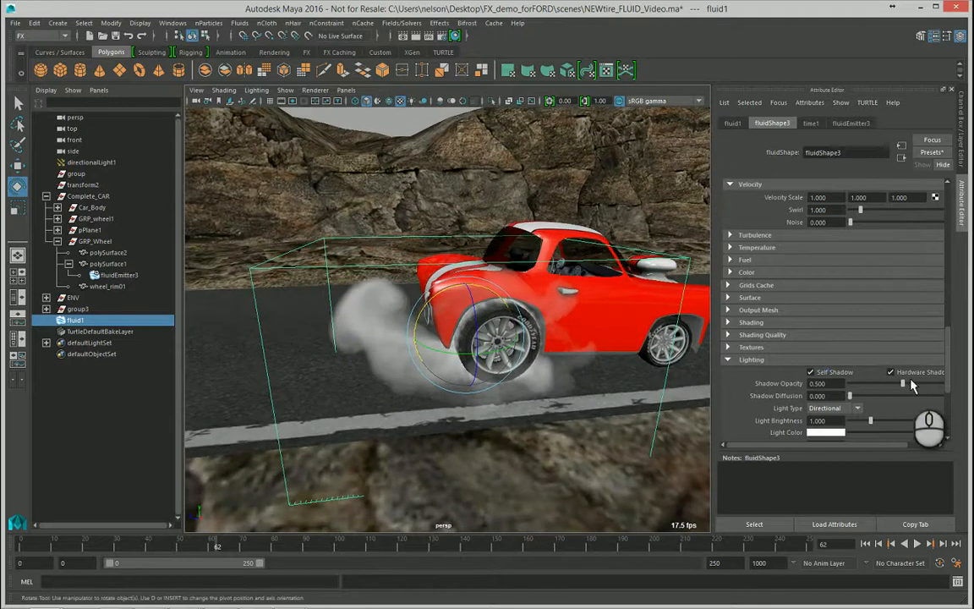
left_click_drag(897, 389, 876, 389)
Step: Inspect the shadowed smoke from the side and turn off Real Lights in the fluid's lighting settings
scroll(876, 385, "down", 3)
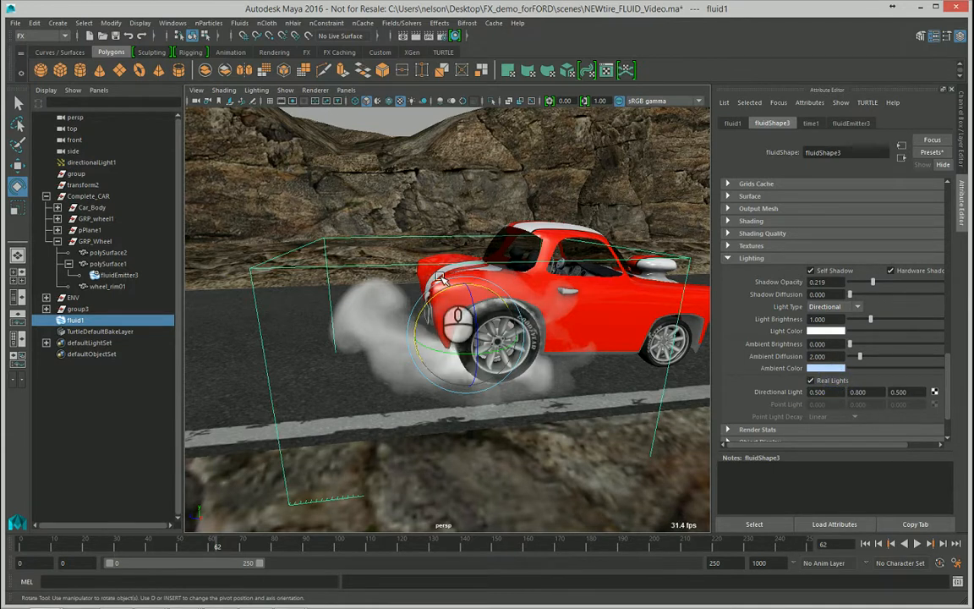
scroll(439, 279, "down", 3)
middle_click_drag(441, 299, 405, 297, "alt")
left_click_drag(406, 297, 393, 317, "alt")
right_click_drag(393, 317, 439, 326, "alt")
middle_click_drag(438, 326, 448, 336, "alt")
right_click_drag(448, 336, 434, 321, "alt")
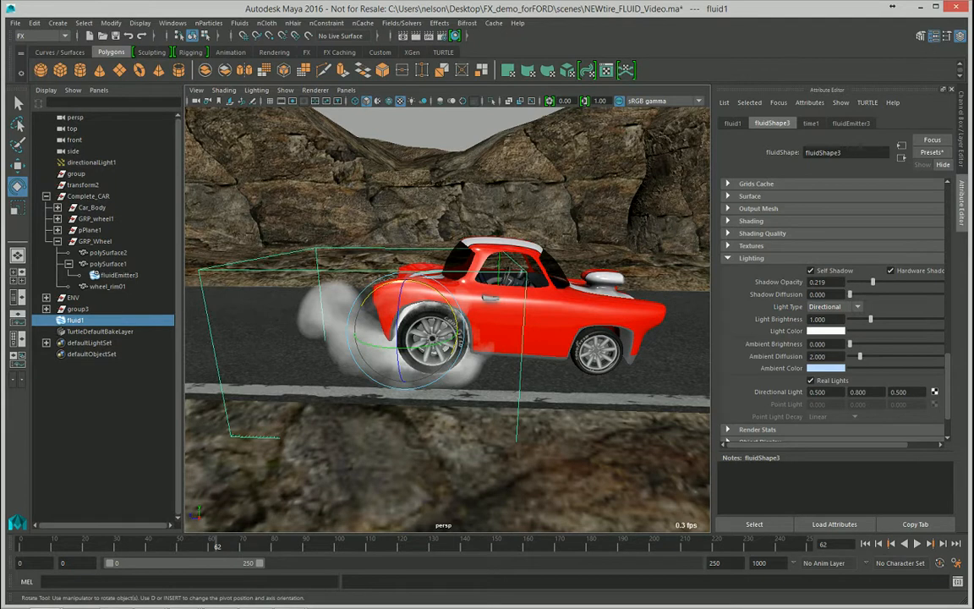
left_click(812, 380)
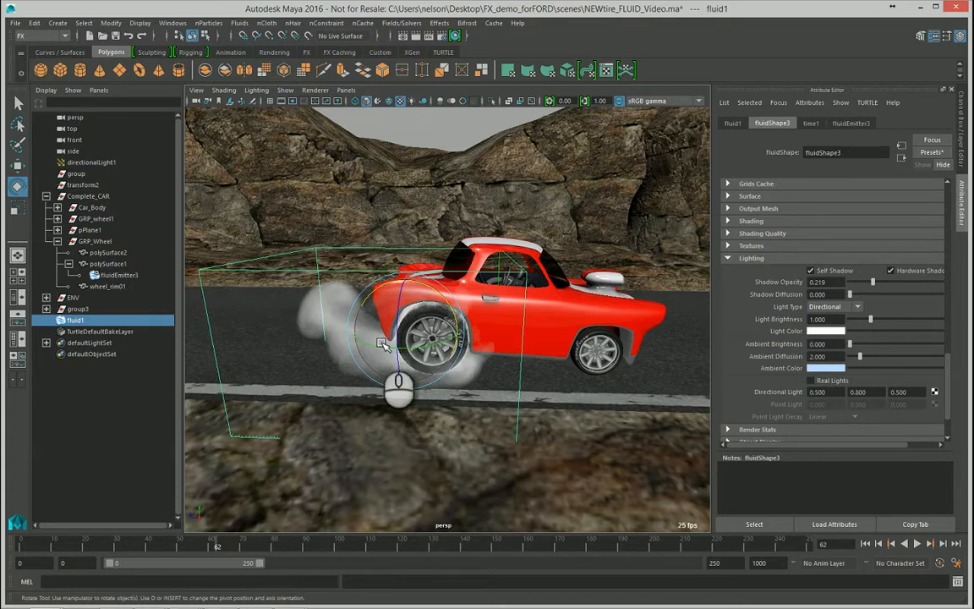
Step: Set the fluid's shading Quality to 0.5
left_click_drag(403, 292, 431, 305, "alt")
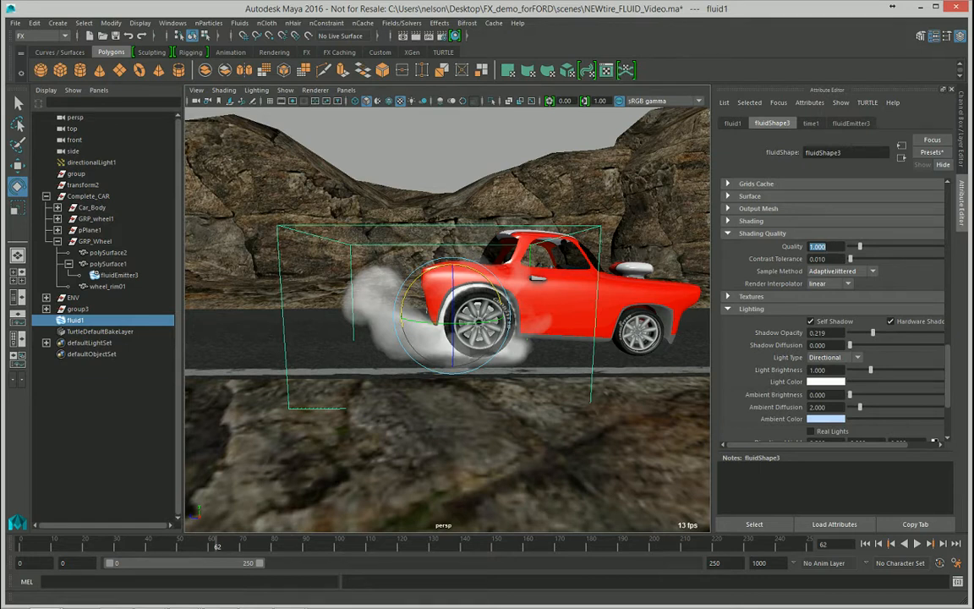
type("0.5")
key("Return")
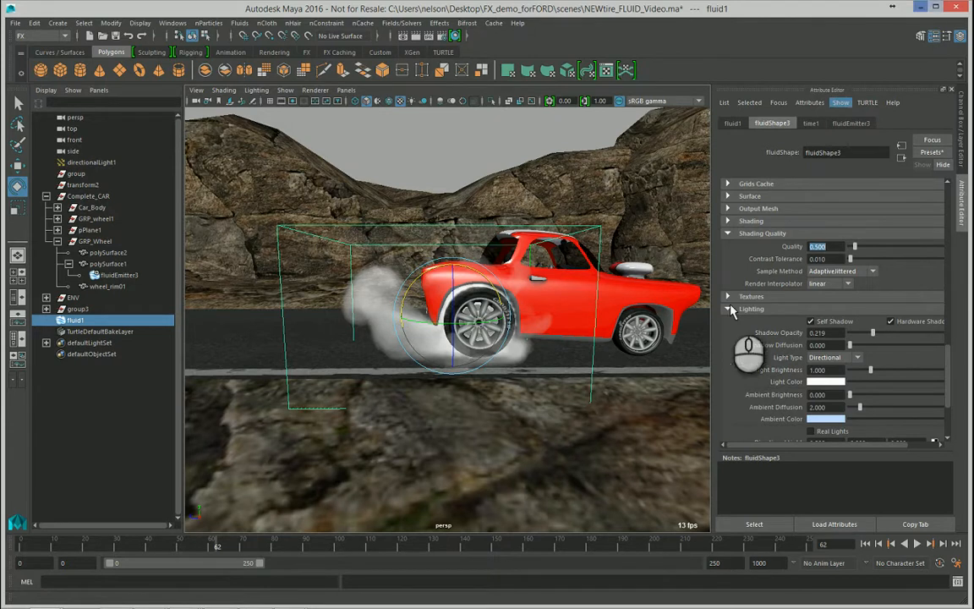
left_click(728, 234)
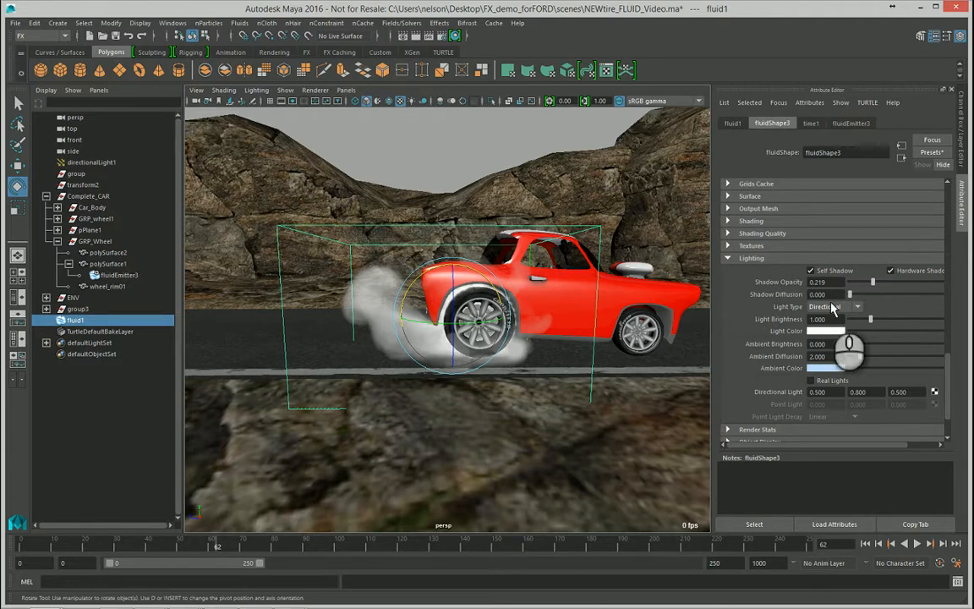
Step: Lower the fluid's shading Transparency until the smoke looks nearly solid, and set its Dropoff Shape to Off
left_click(728, 221)
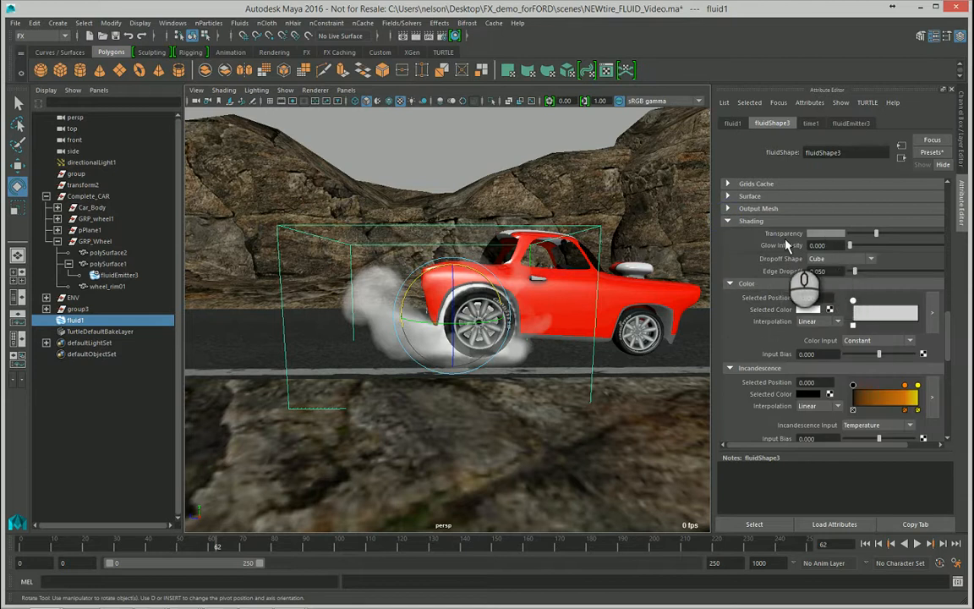
left_click_drag(872, 236, 854, 238)
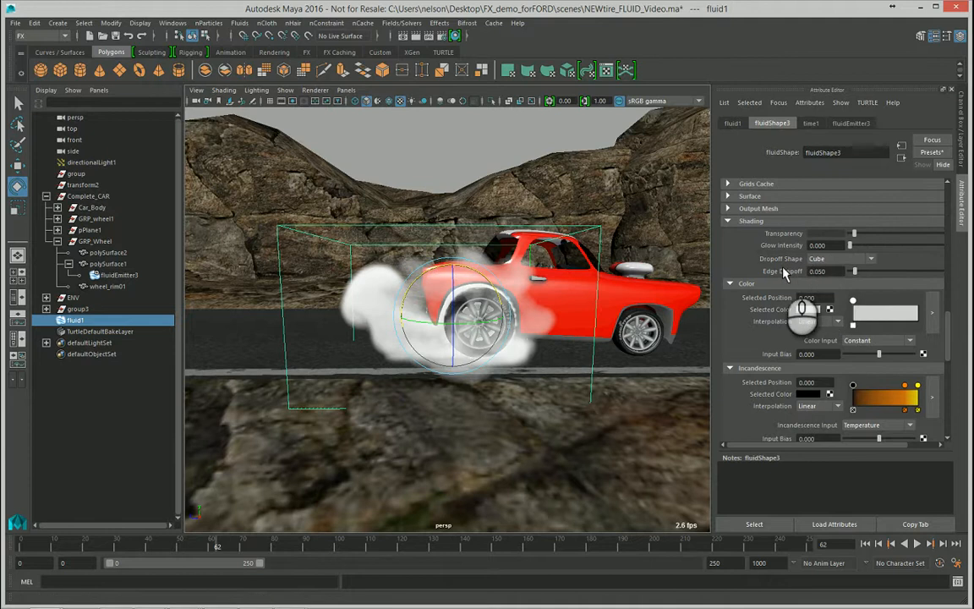
left_click(832, 259)
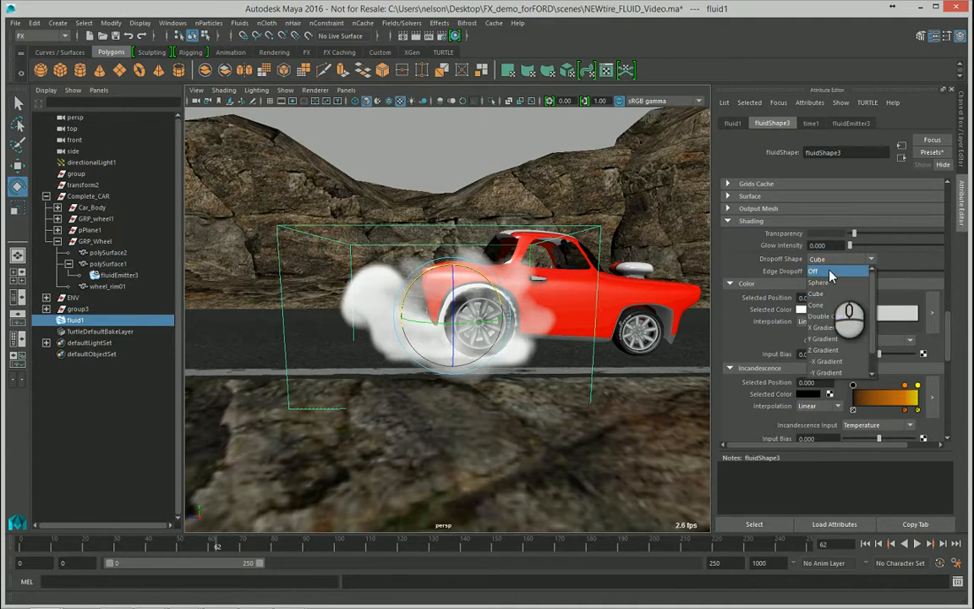
left_click(830, 271)
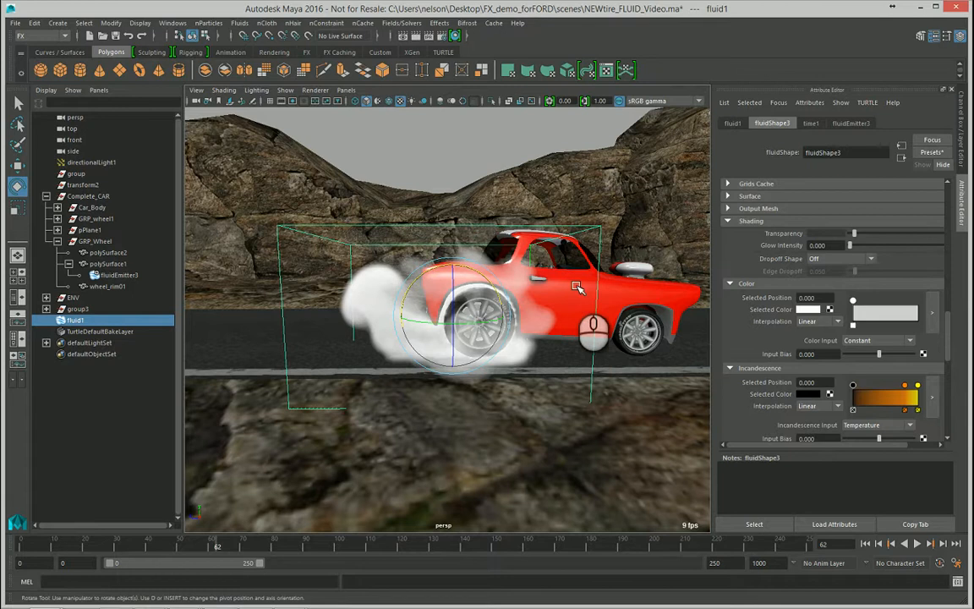
left_click(838, 258)
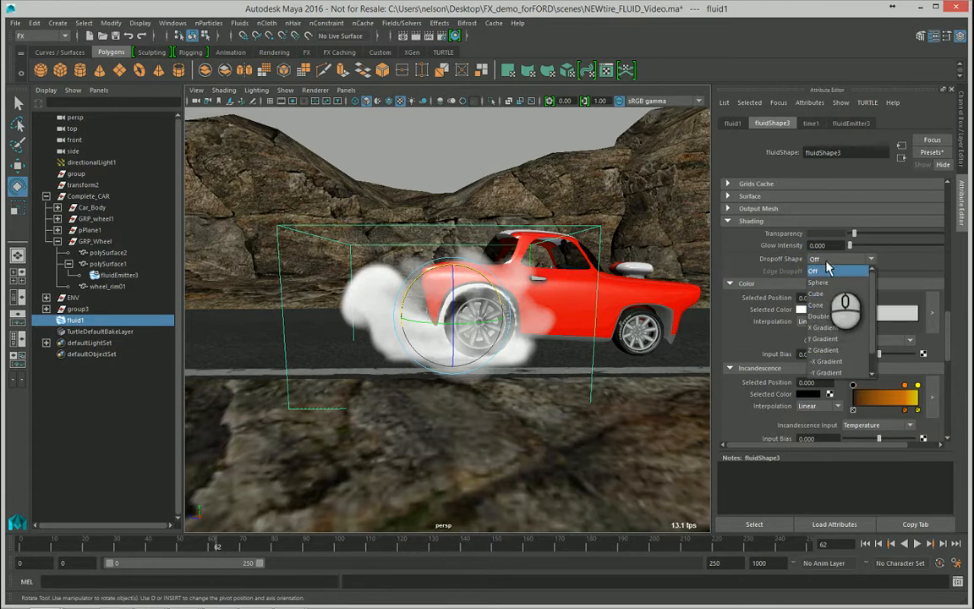
left_click(898, 259)
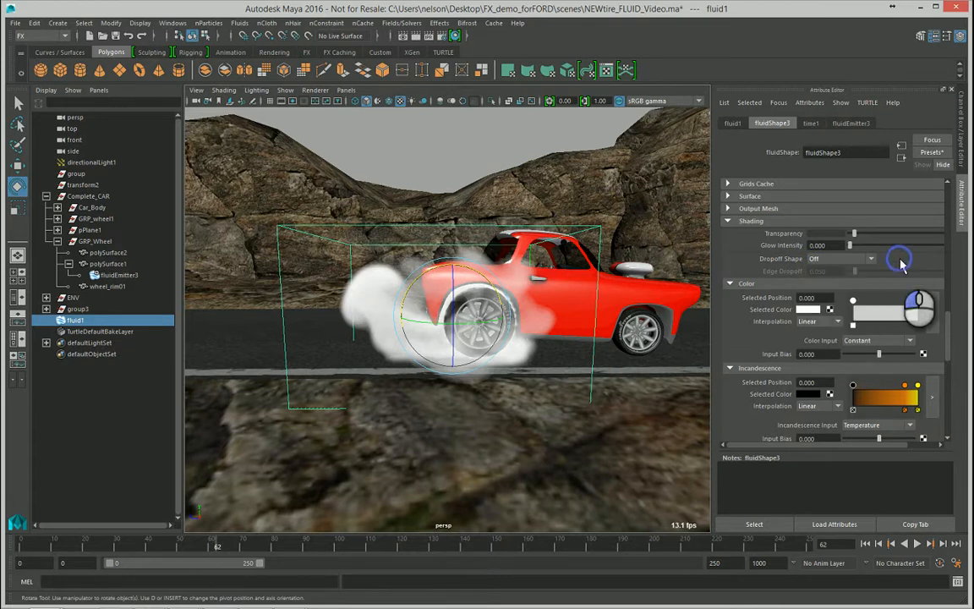
left_click(856, 262)
left_click(904, 260)
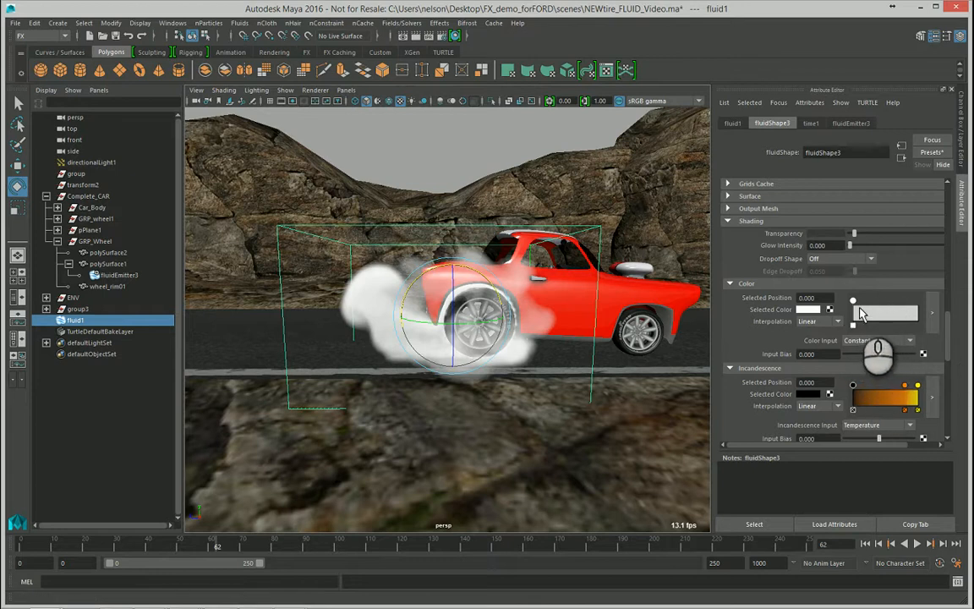
Step: Try raising the start point of the fluid's Opacity curve to a value of 0.040, and undo the change
scroll(888, 320, "down", 2)
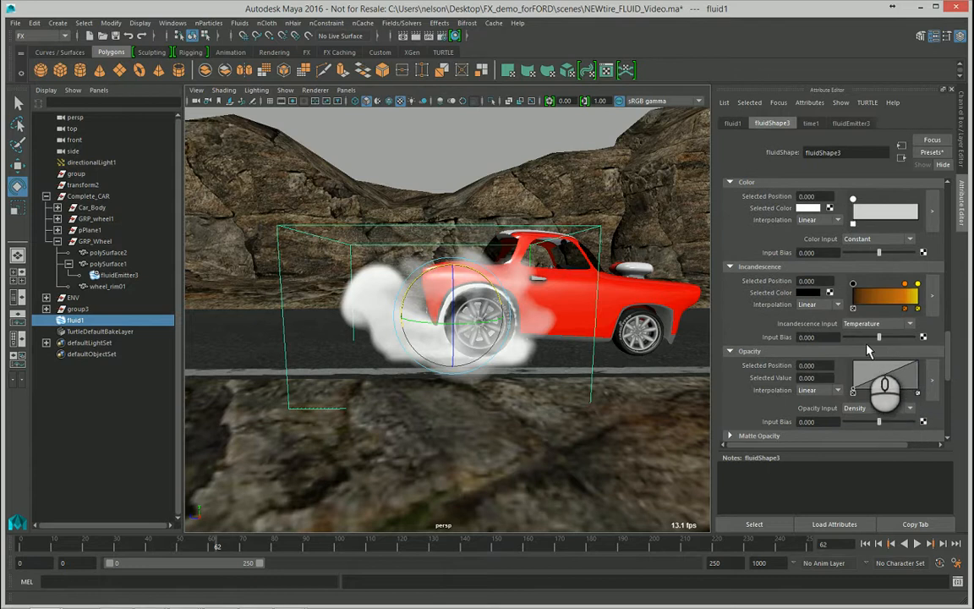
scroll(880, 387, "down", 1)
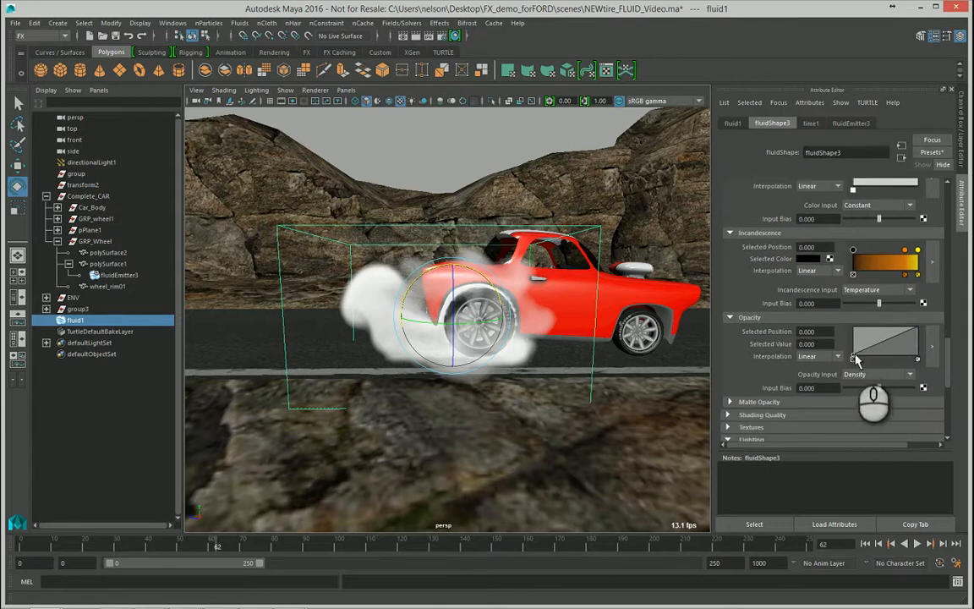
left_click_drag(848, 359, 844, 349)
left_click_drag(861, 360, 844, 359)
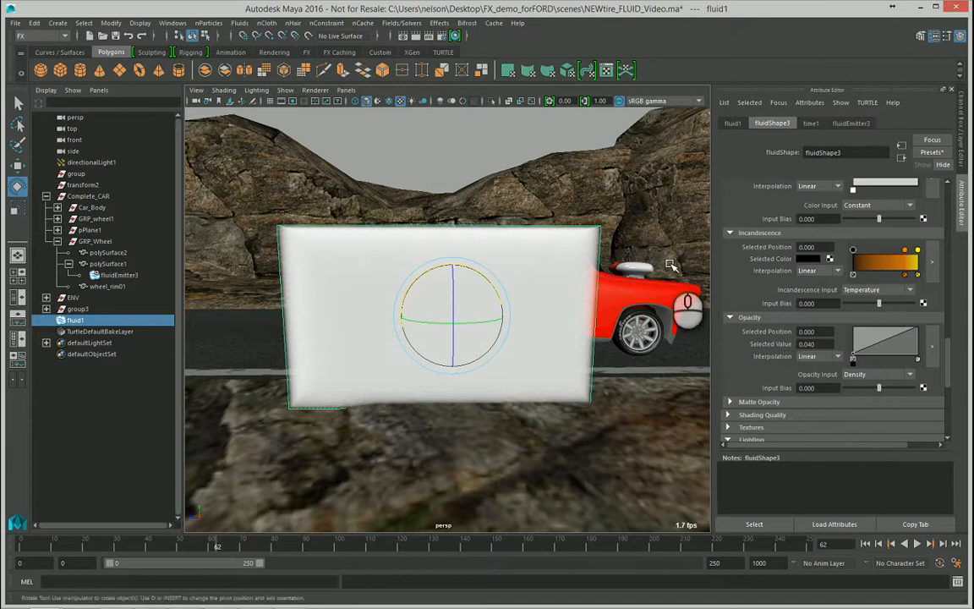
key("ctrl+z")
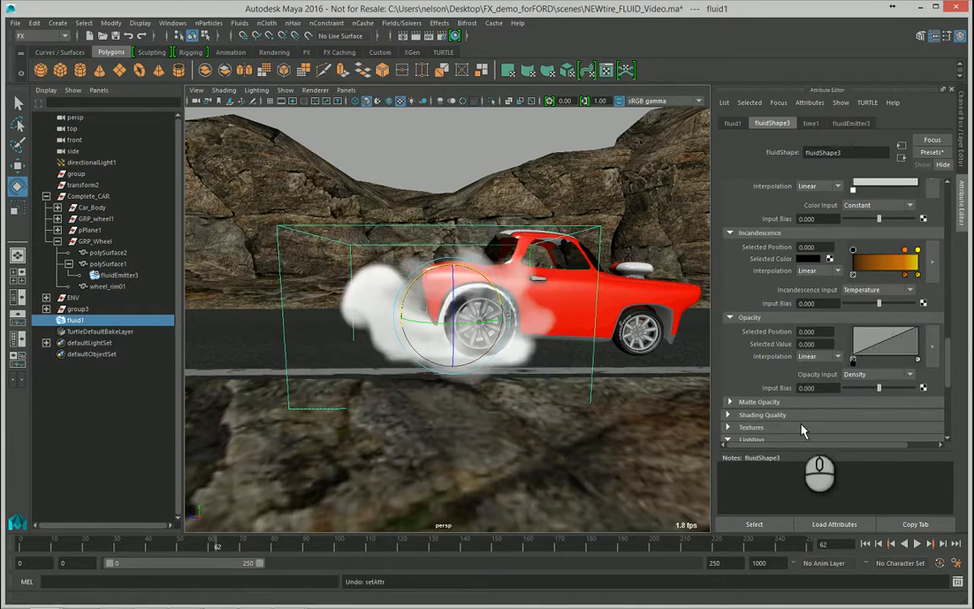
Step: Frame fluidEmitter3, return to the first frame and select the rear tire's polySurface1 to examine the emitting surface
left_click(119, 274)
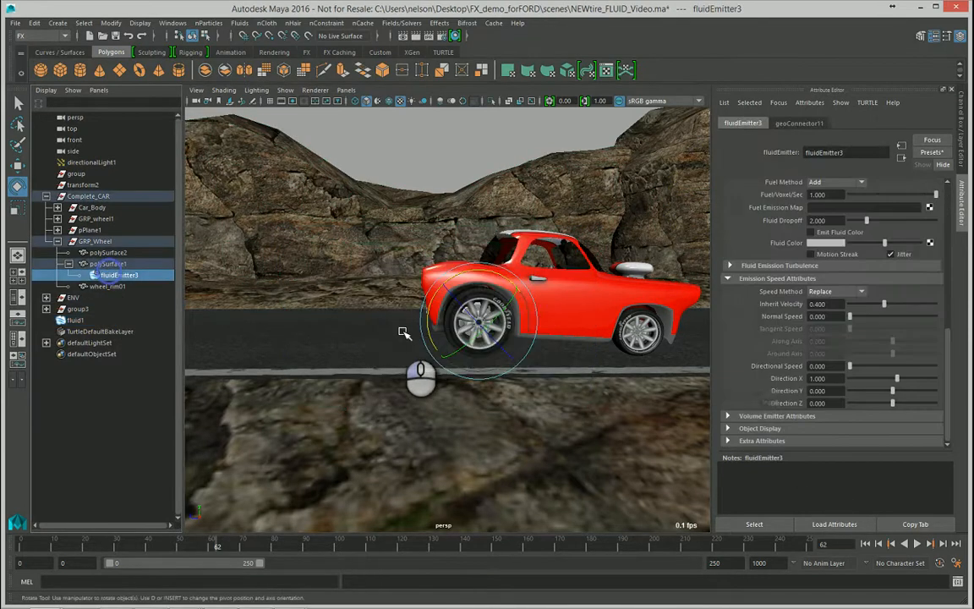
middle_click(675, 278)
key("f")
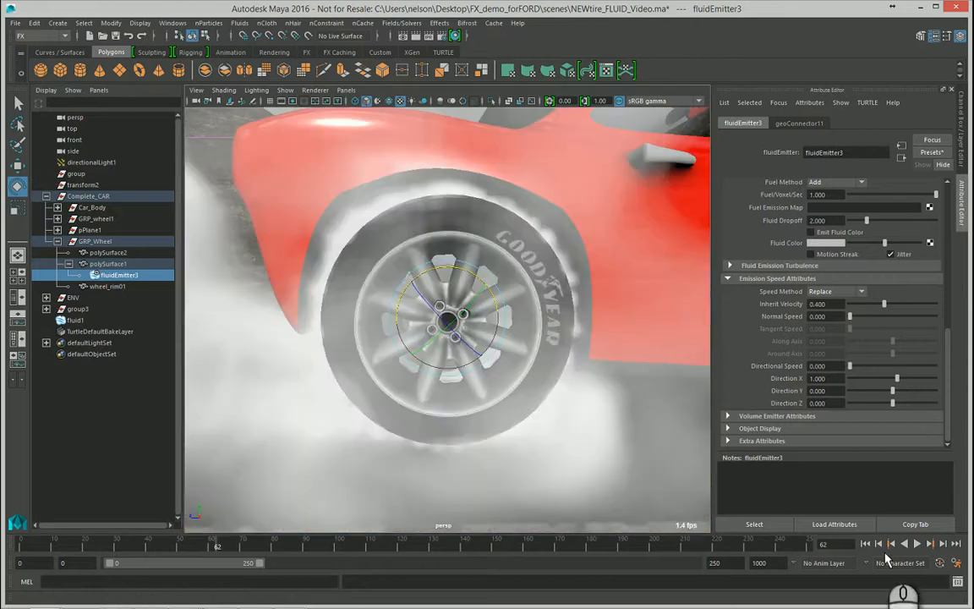
left_click(865, 545)
left_click_drag(376, 279, 389, 299, "alt")
left_click(377, 269)
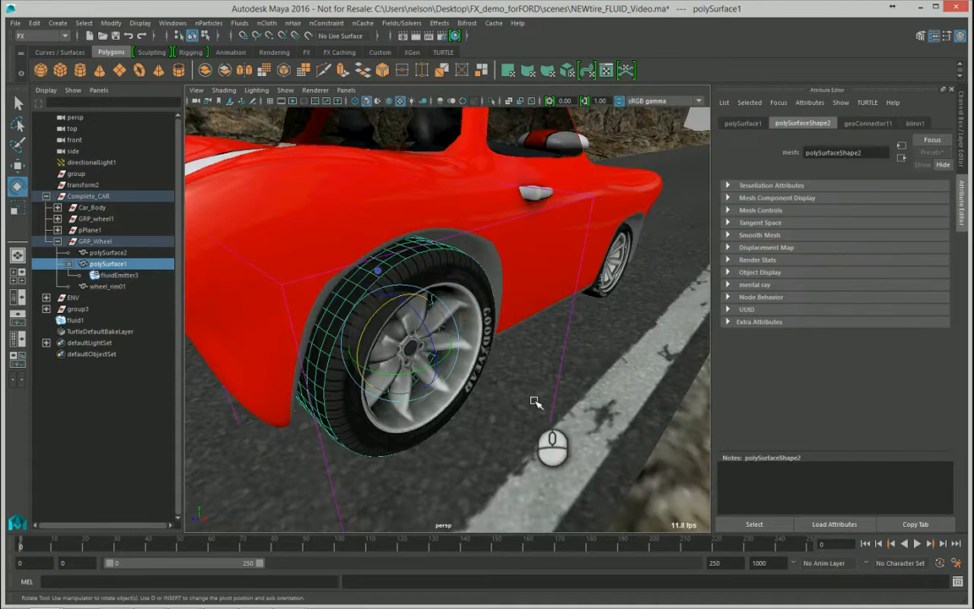
left_click_drag(536, 400, 531, 400, "alt")
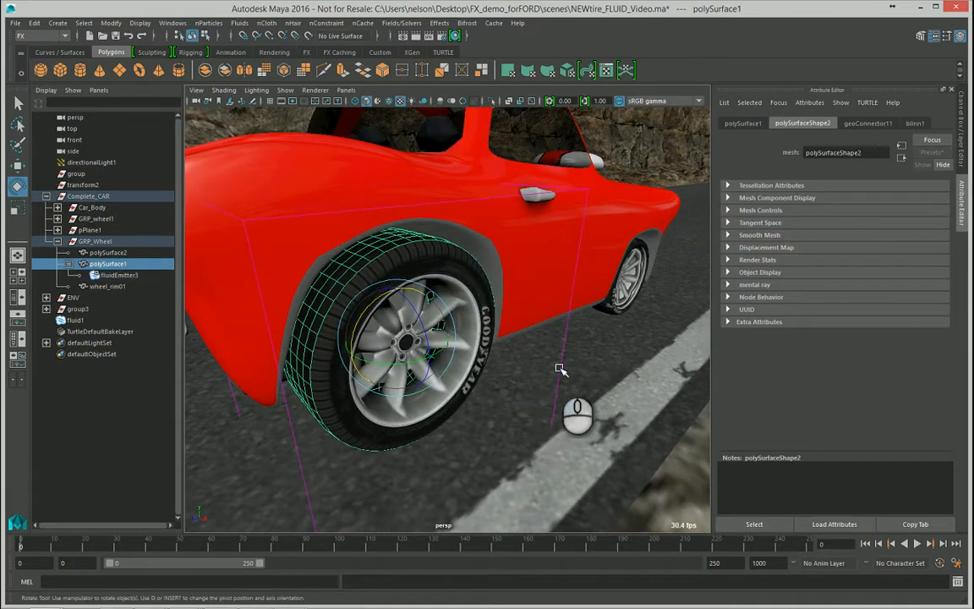
Step: Reselect fluidEmitter3, play the animation to frame 14 and inspect where the smoke leaves the tire from behind the car
left_click(118, 275)
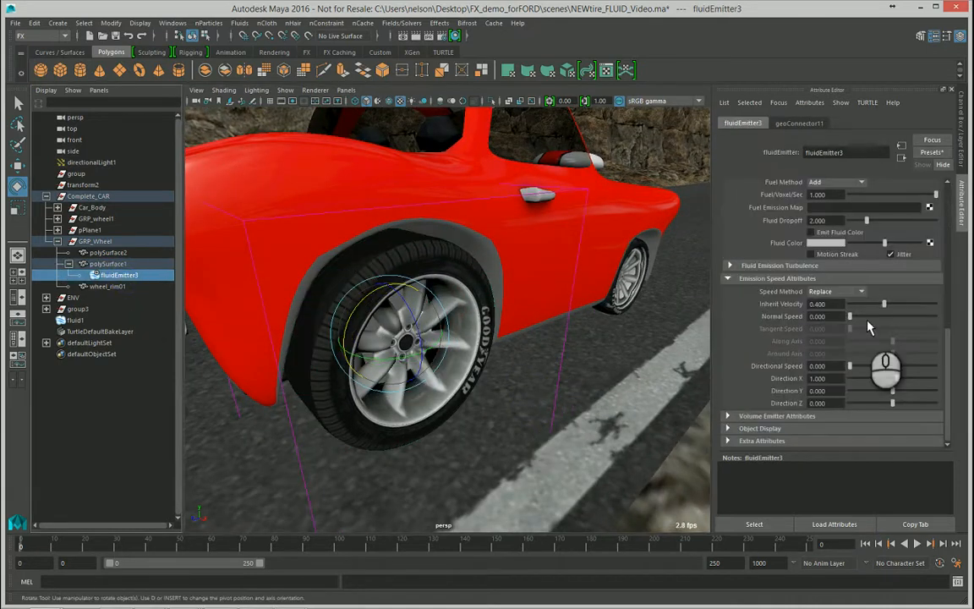
left_click_drag(630, 457, 652, 485, "alt")
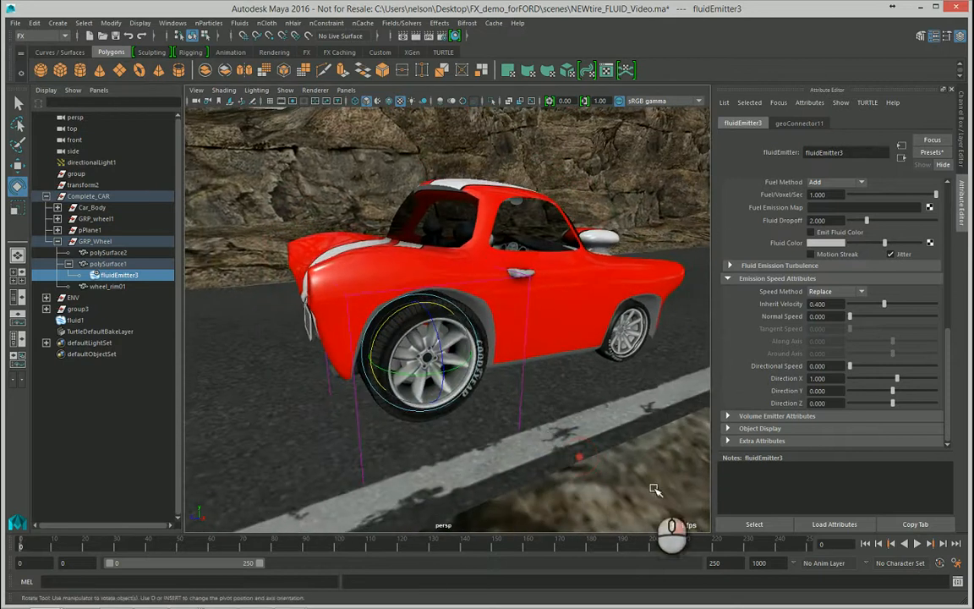
left_click(921, 544)
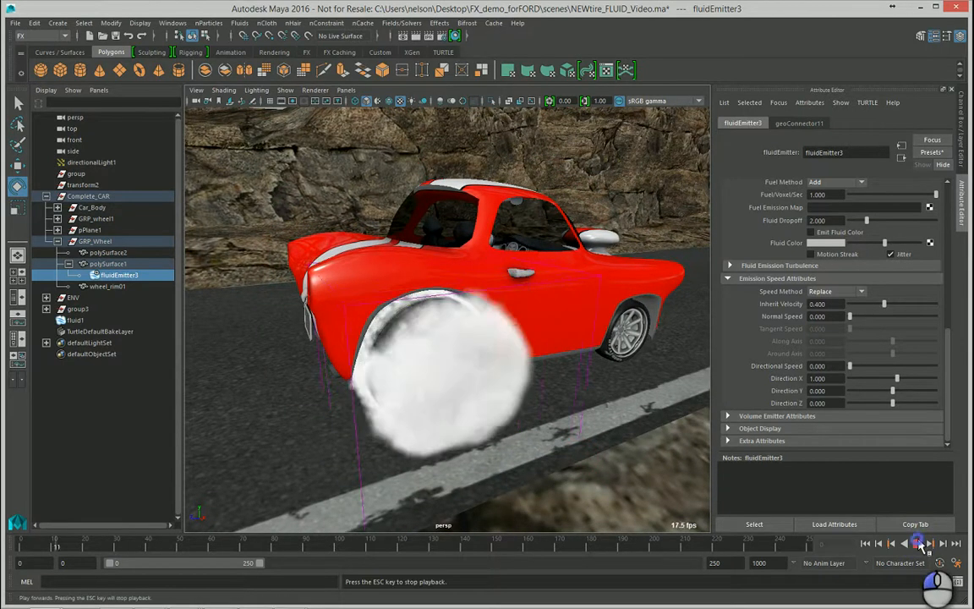
left_click(865, 544)
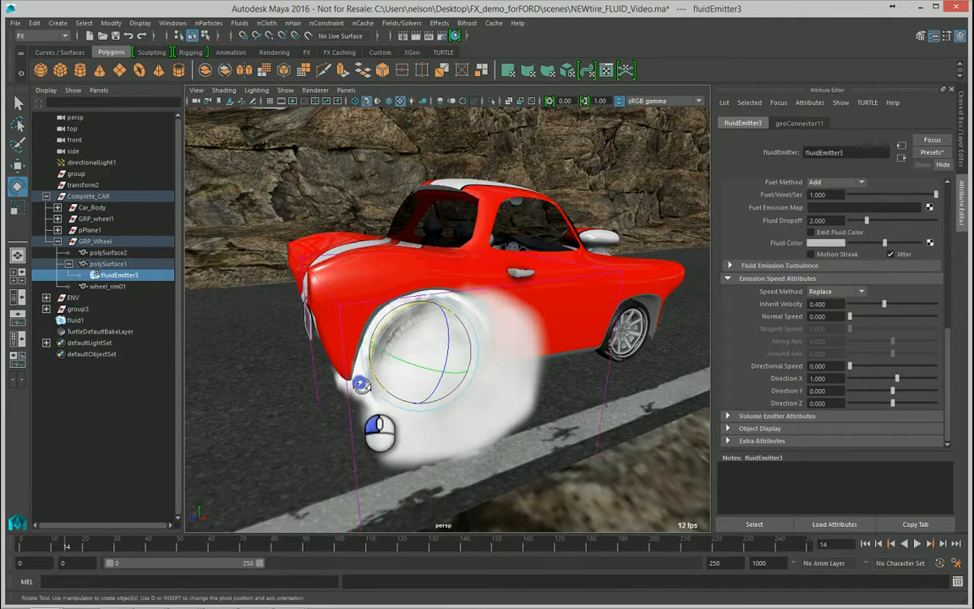
left_click_drag(351, 377, 412, 384, "alt")
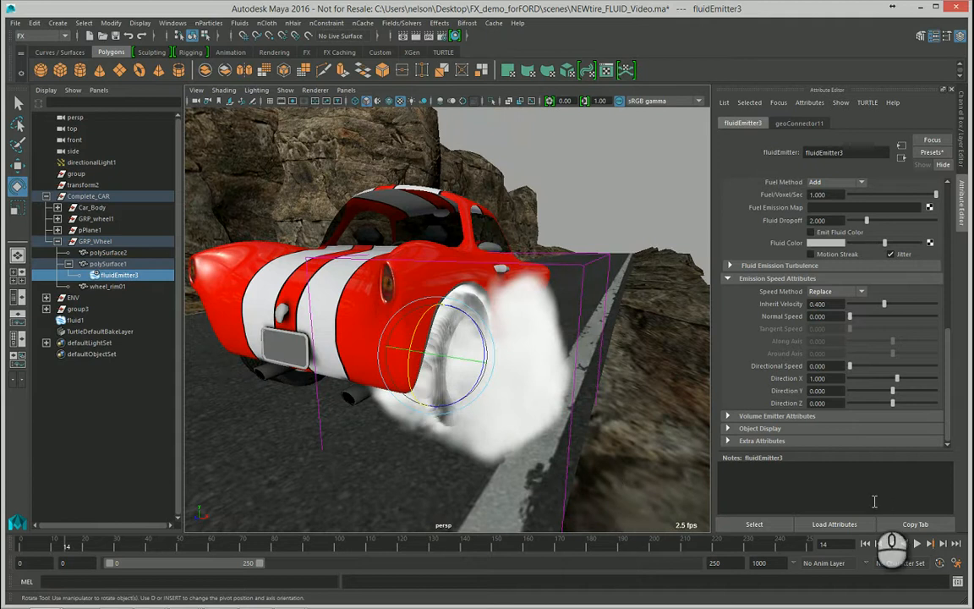
Step: Return to the first frame and select polySurface2 and polySurface1 to examine which part of the rear tire each mesh covers
left_click(867, 545)
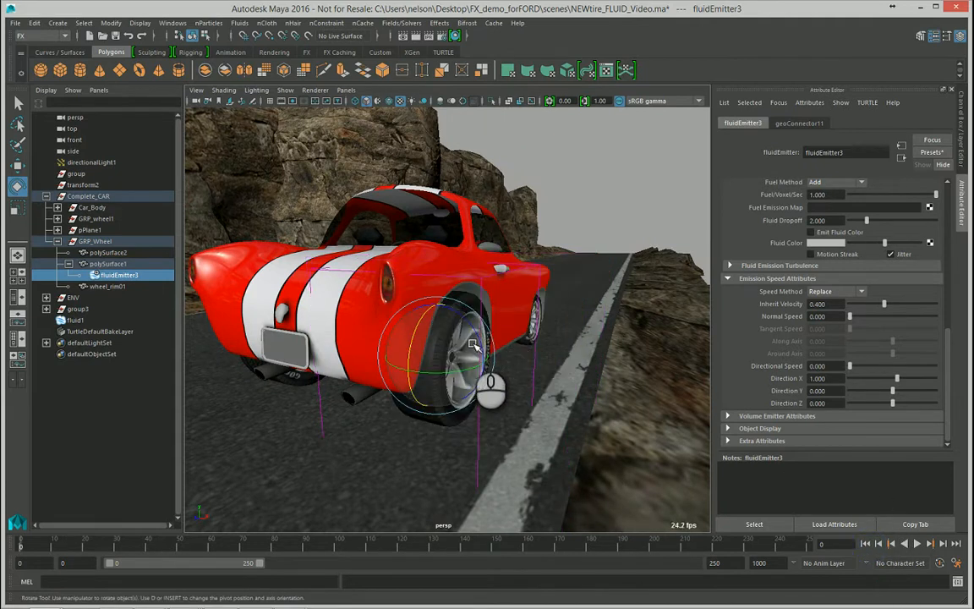
mouse_move(446, 356)
left_mouse_down("alt")
mouse_move(456, 357)
mouse_move(435, 348)
left_mouse_up("alt")
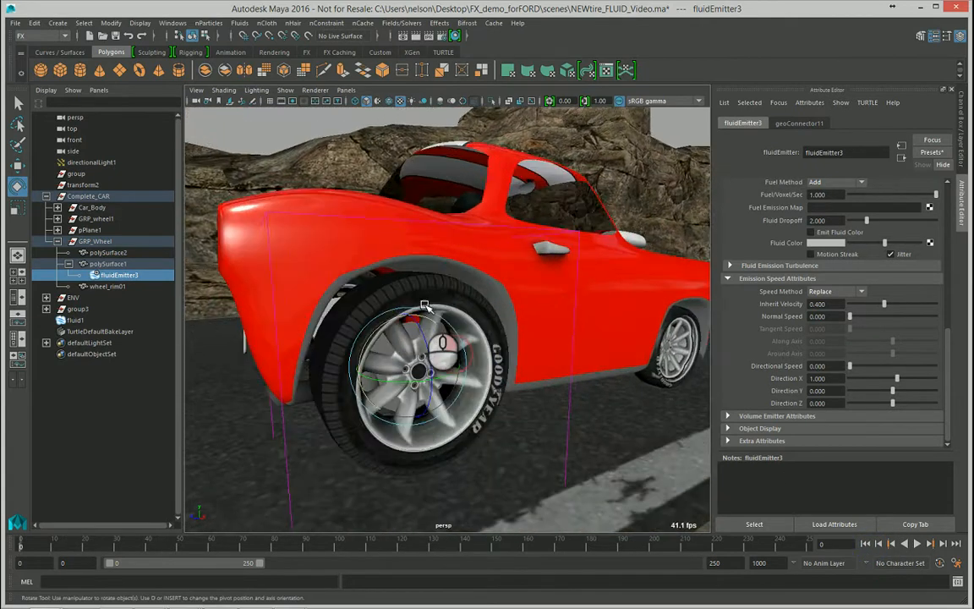
left_click(391, 276)
left_click_drag(392, 278, 363, 277)
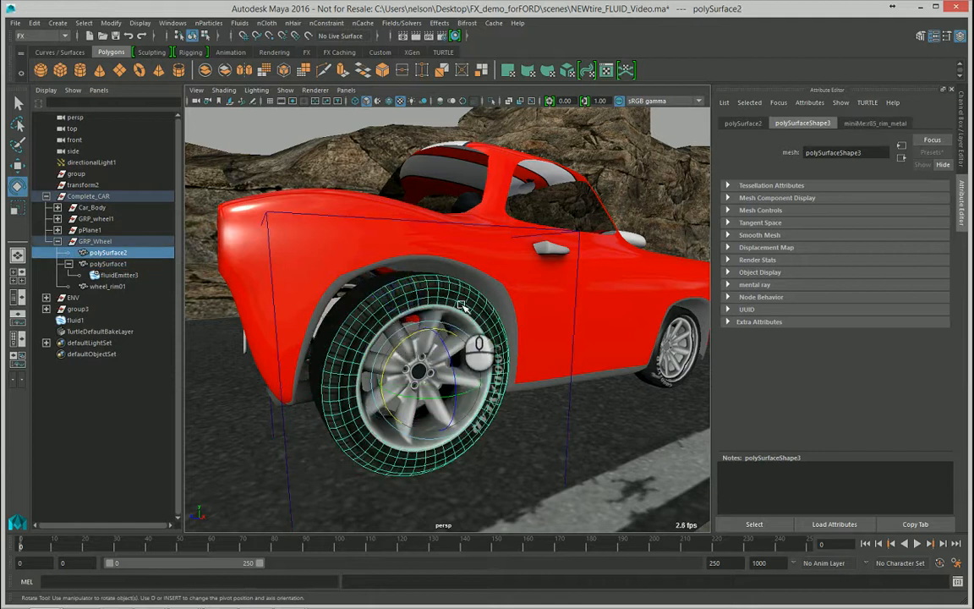
left_click(383, 313, "shift")
left_click(387, 308)
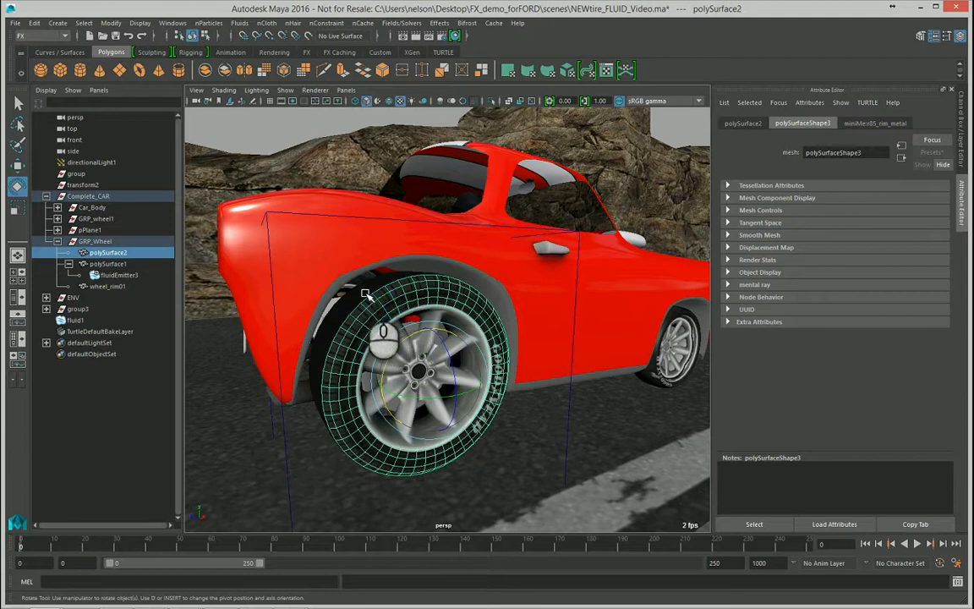
left_click(397, 297, "shift")
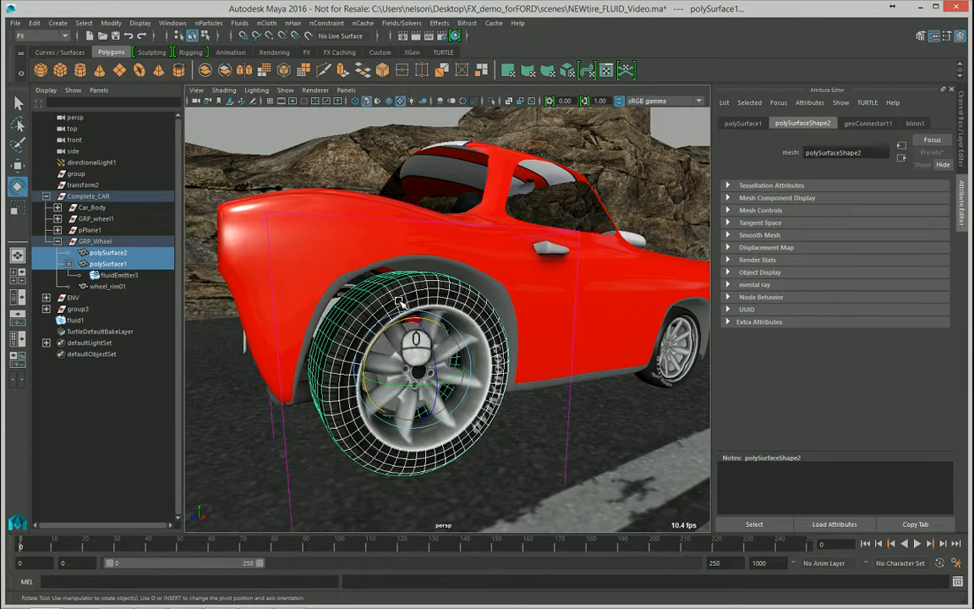
left_click_drag(383, 296, 347, 267, "alt")
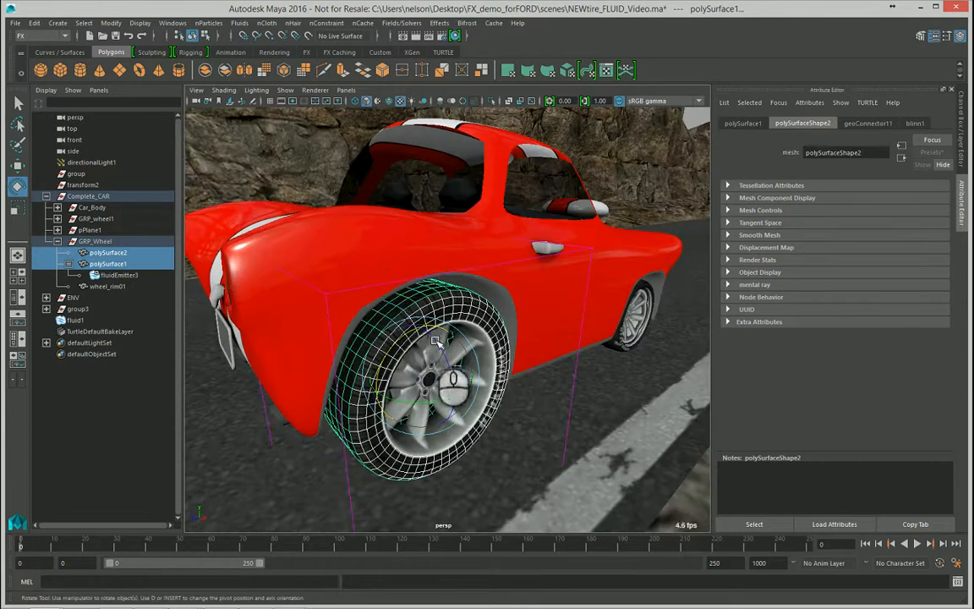
mouse_move(380, 306)
left_mouse_down("alt")
mouse_move(426, 309)
mouse_move(387, 311)
left_mouse_up("alt")
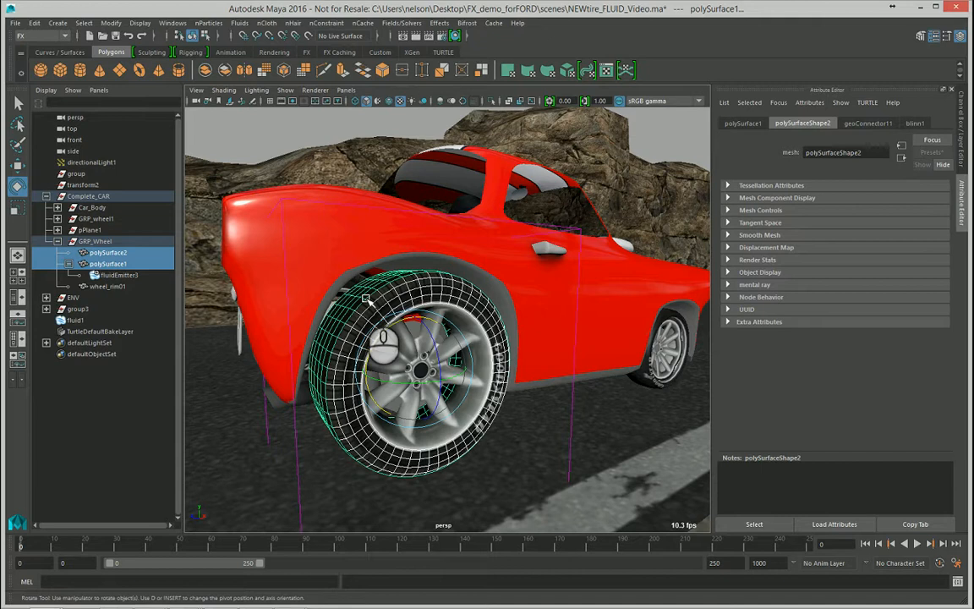
left_click(365, 296)
left_click(375, 284)
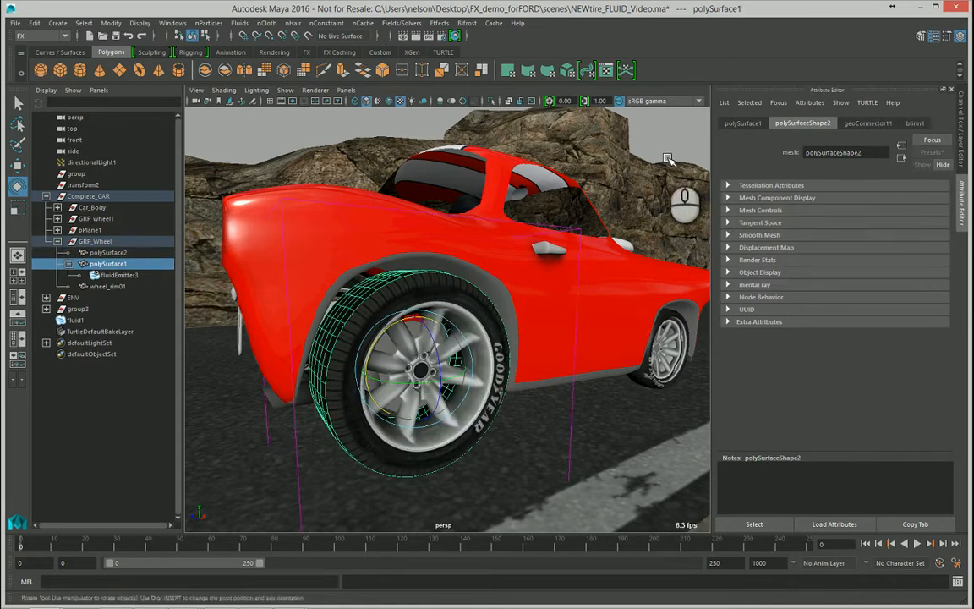
Step: Map a Ramp texture to the Density Emission Map of fluidEmitter3
left_click(119, 274)
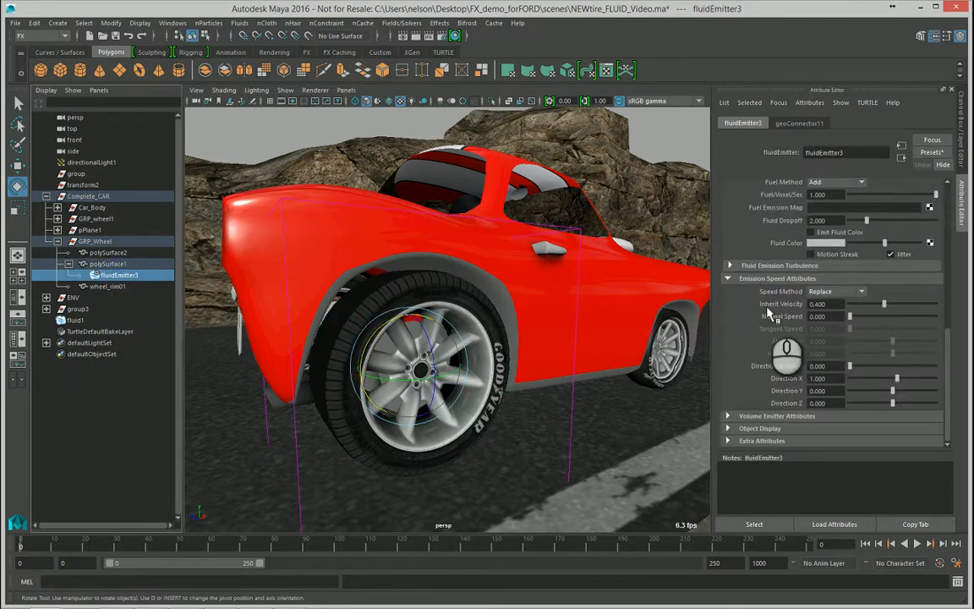
scroll(757, 272, "up", 3)
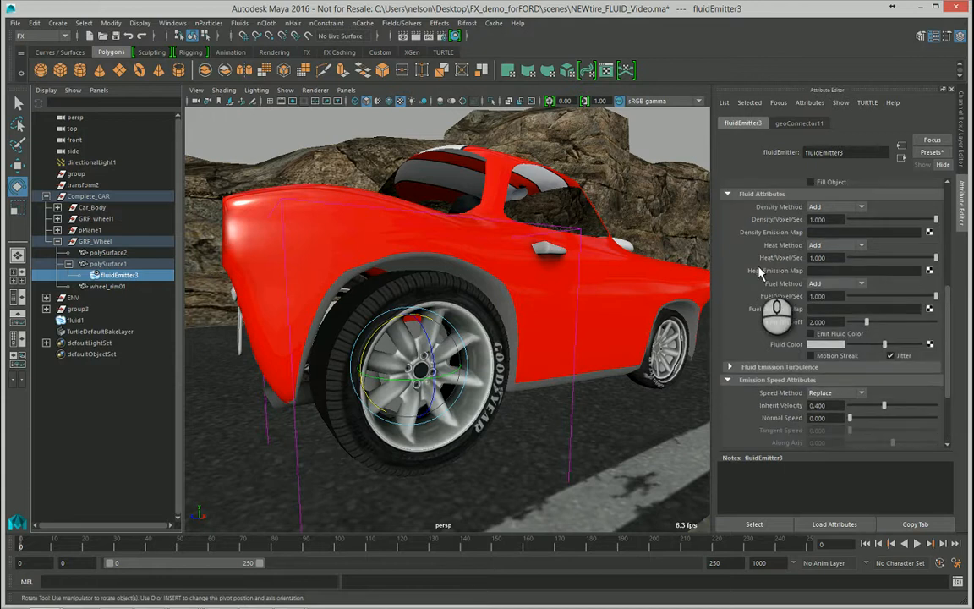
scroll(771, 300, "up", 3)
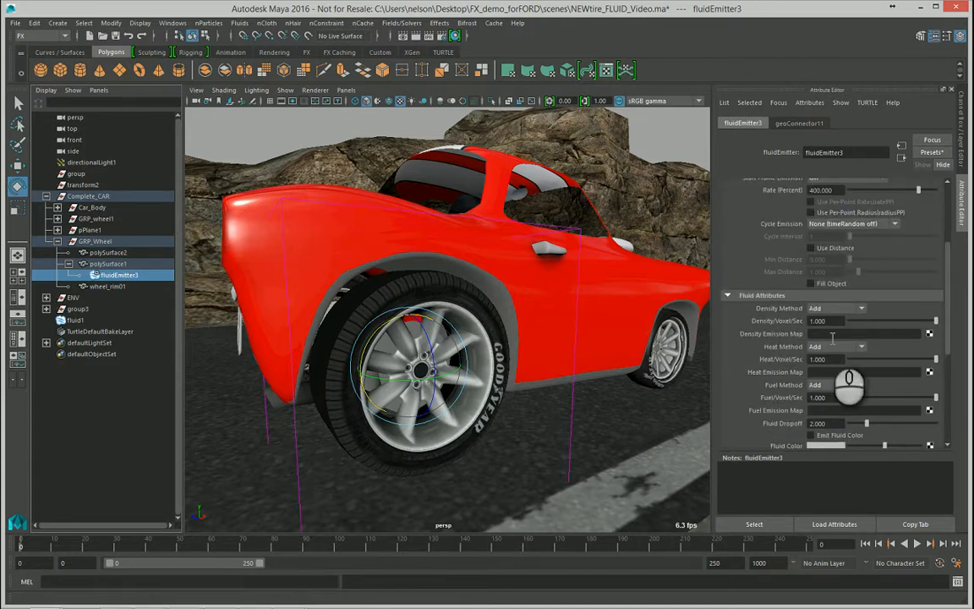
scroll(808, 330, "down", 1)
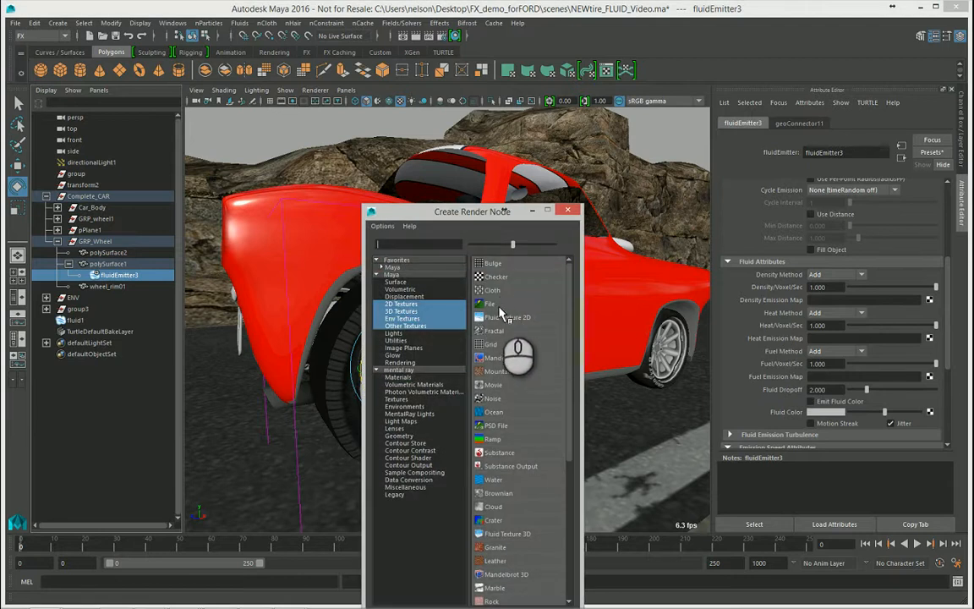
left_click(503, 439)
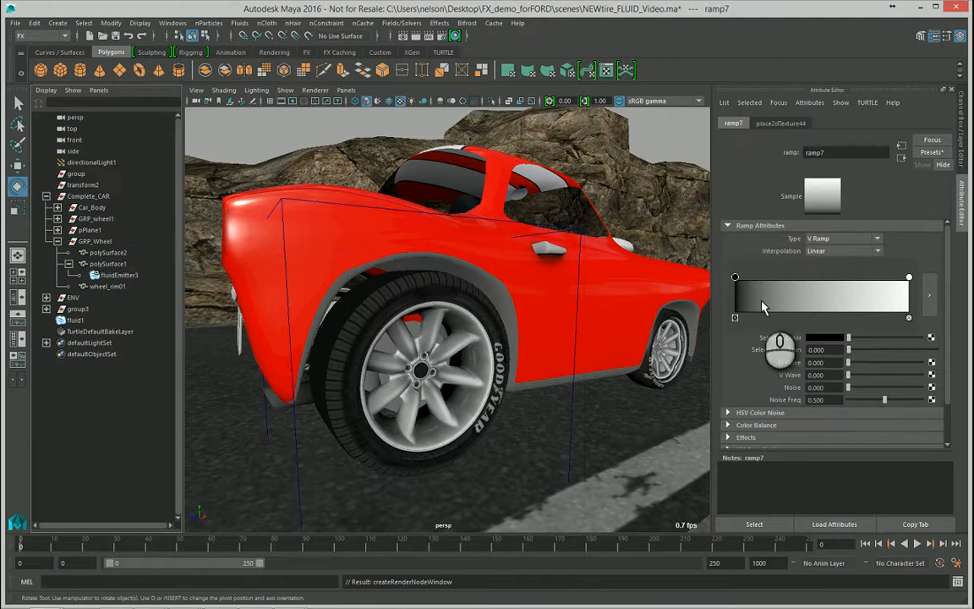
Step: Keep the new ramp's Type at V Ramp and set its Interpolation to None
left_click(845, 239)
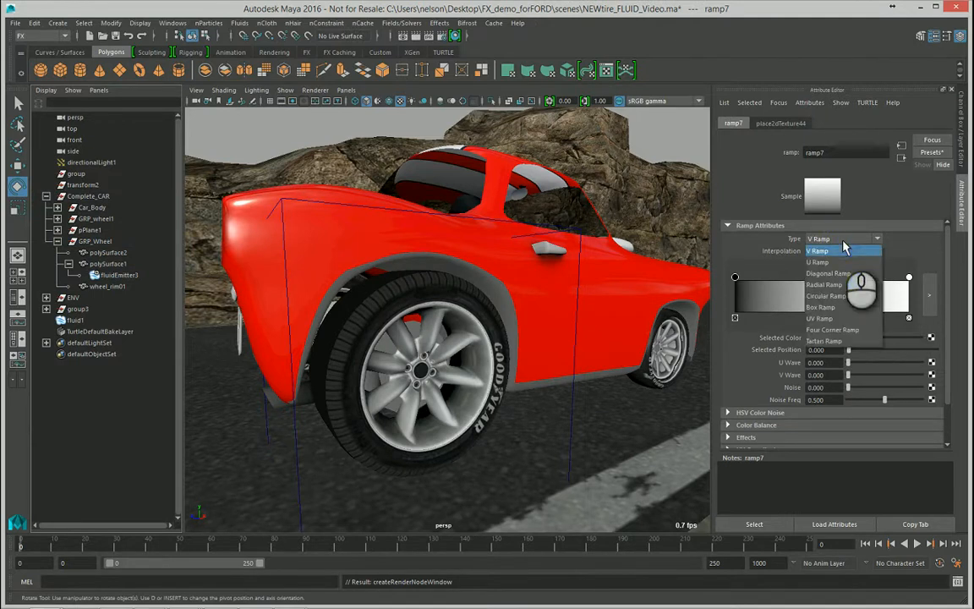
left_click(846, 260)
left_click(845, 253)
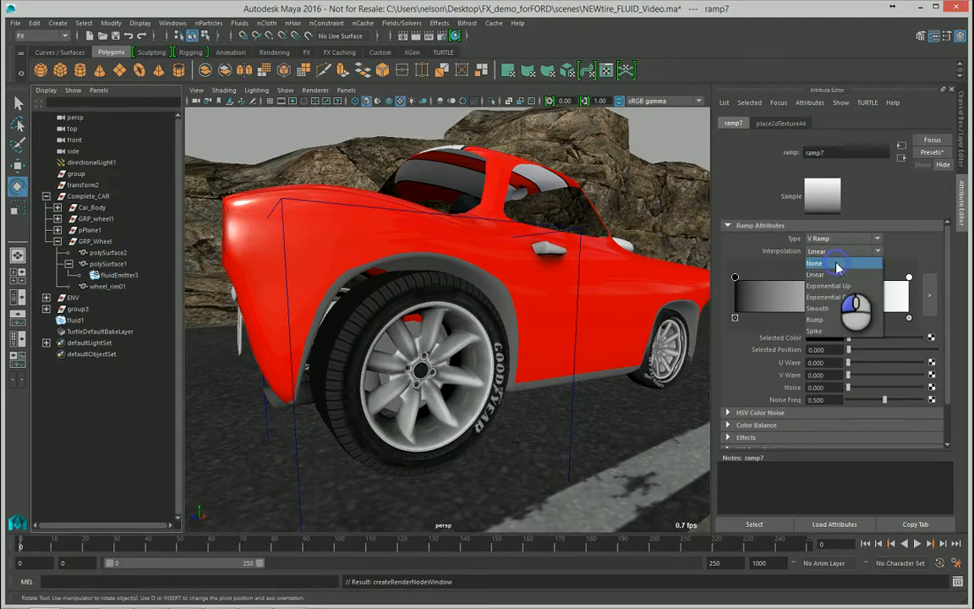
left_click(837, 265)
Step: Arrange the ramp's color stops into a wide central white band with black on both sides, the upper black starting at about 0.75
mouse_move(909, 278)
left_mouse_down()
mouse_move(771, 278)
mouse_move(903, 279)
mouse_move(798, 269)
mouse_move(797, 300)
mouse_move(838, 305)
left_mouse_up()
left_click_drag(770, 277, 752, 281)
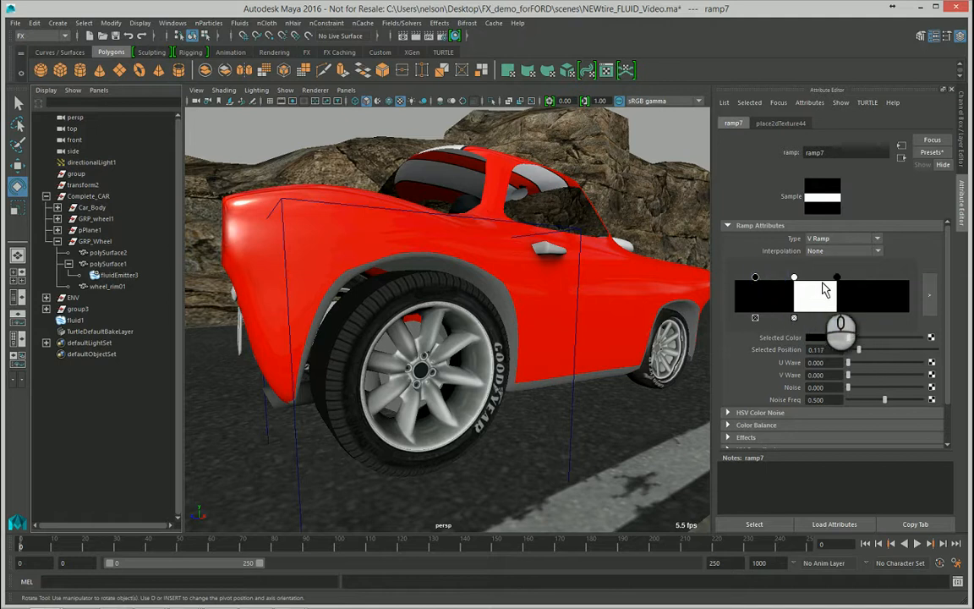
left_click_drag(817, 283, 833, 282)
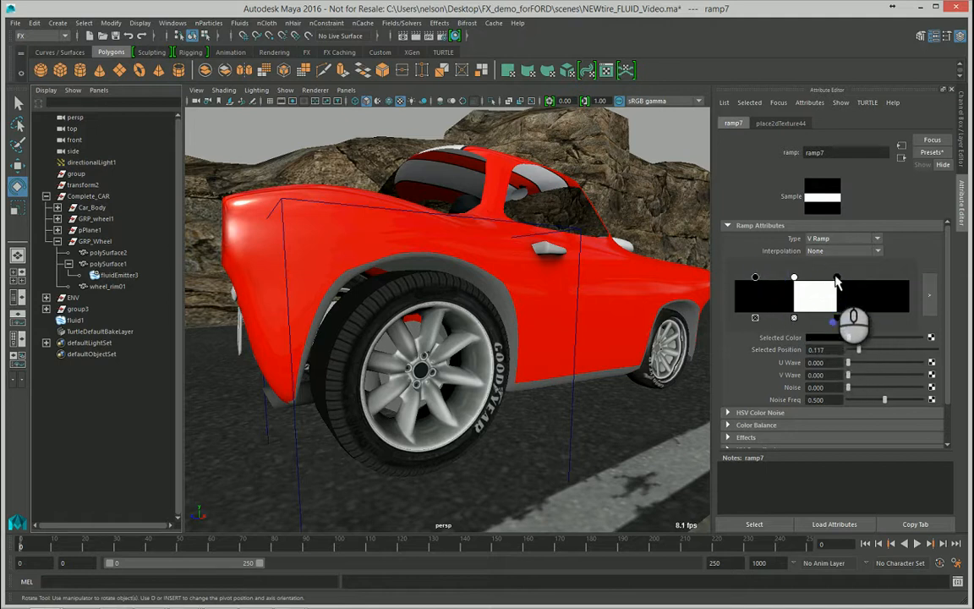
left_click(836, 277)
left_click_drag(835, 284, 865, 279)
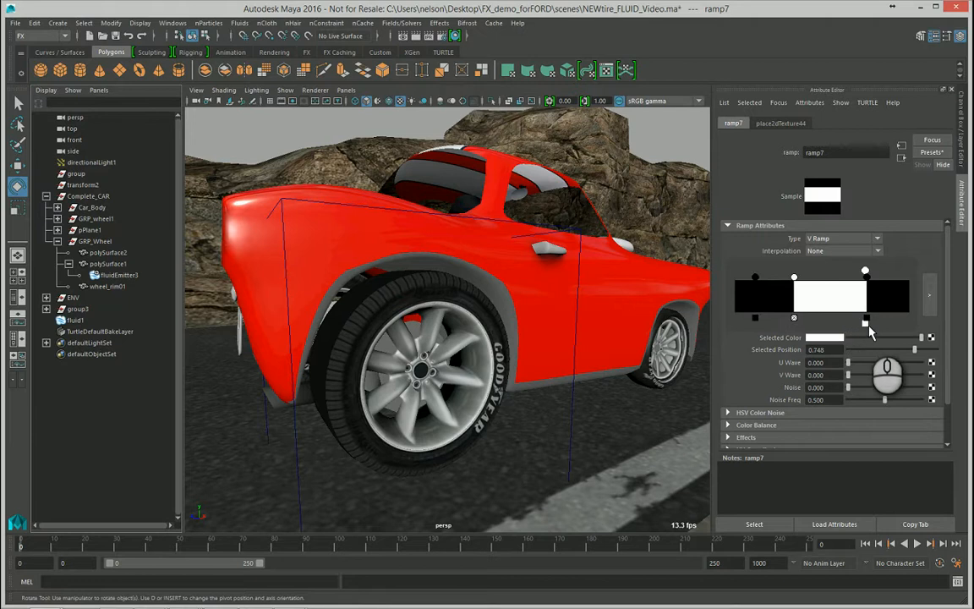
left_click(866, 324)
Step: Play the animation to frame 23 and inspect the smoke emitted with the ramp from behind and beside the car
left_click_drag(468, 311, 489, 308, "alt")
right_click_drag(488, 309, 429, 296, "alt")
left_click_drag(429, 296, 470, 299, "alt")
right_click_drag(470, 300, 435, 294, "alt")
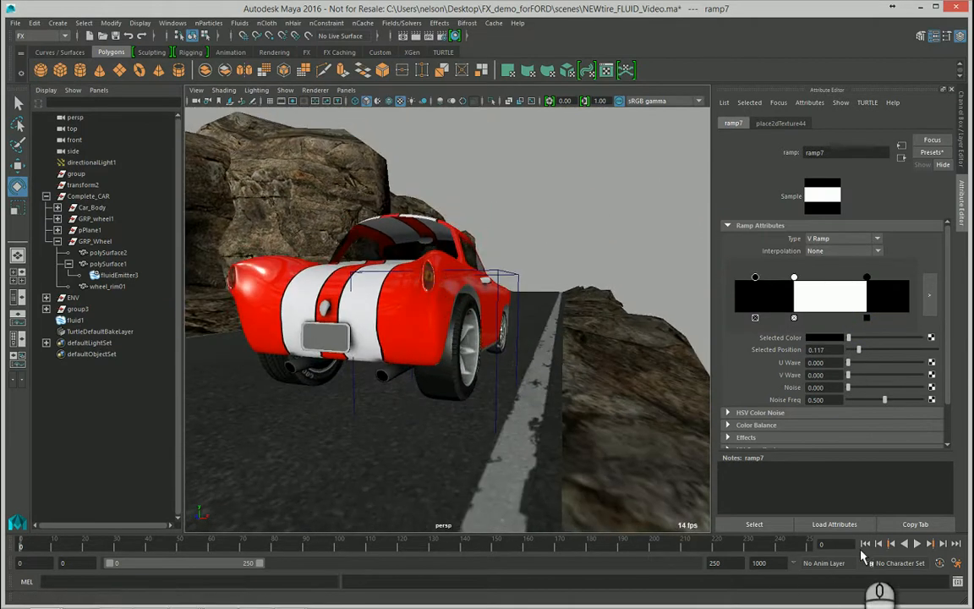
left_click(916, 545)
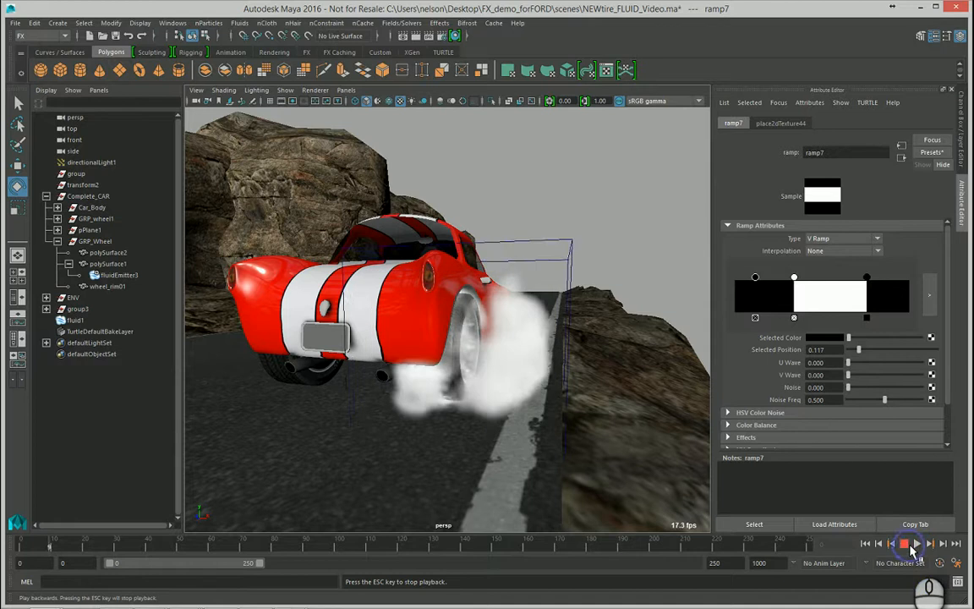
left_click(910, 546)
left_click(865, 544)
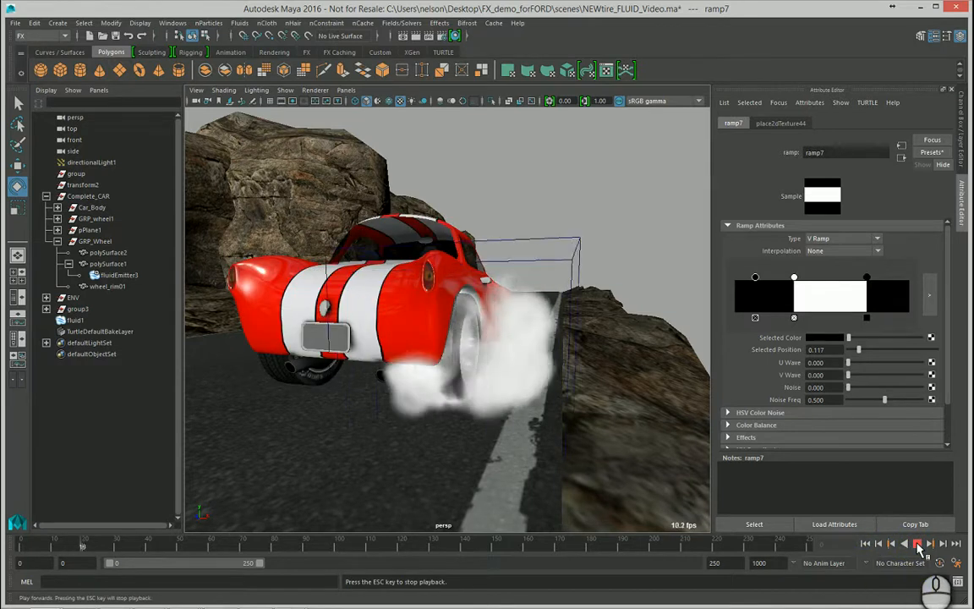
left_click(919, 545)
left_click_drag(630, 455, 606, 392, "alt")
Step: Set the ramp's Type to U Ramp and replay the animation from the first frame to frame 35 to check the smoke
left_click(818, 239)
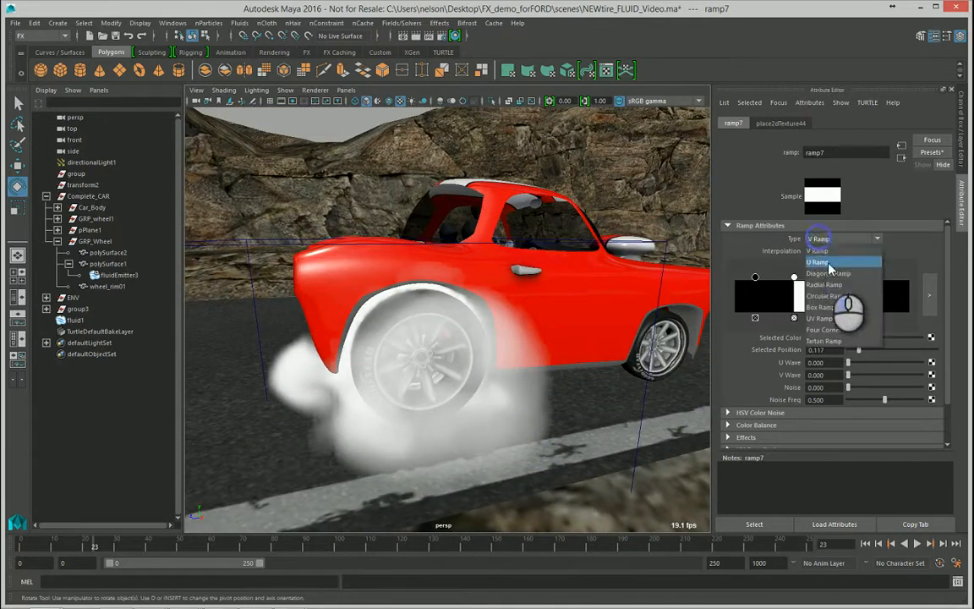
left_click(831, 263)
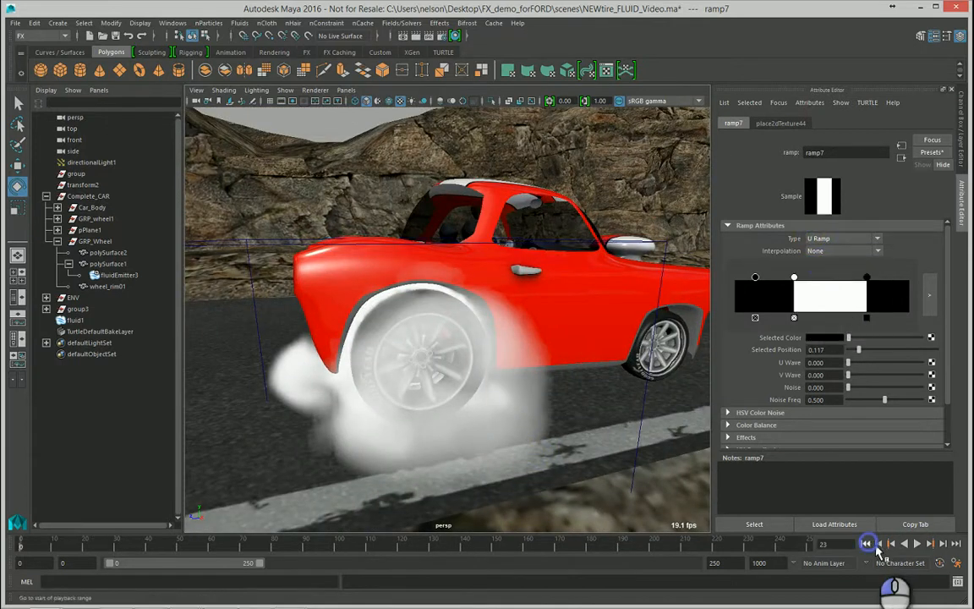
left_click(867, 544)
left_click(917, 543)
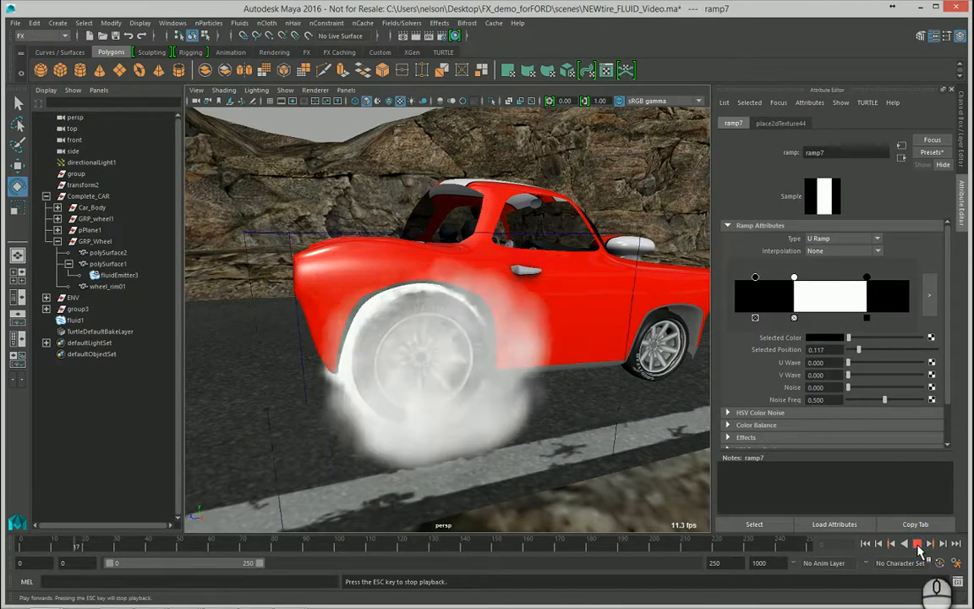
left_click(919, 551)
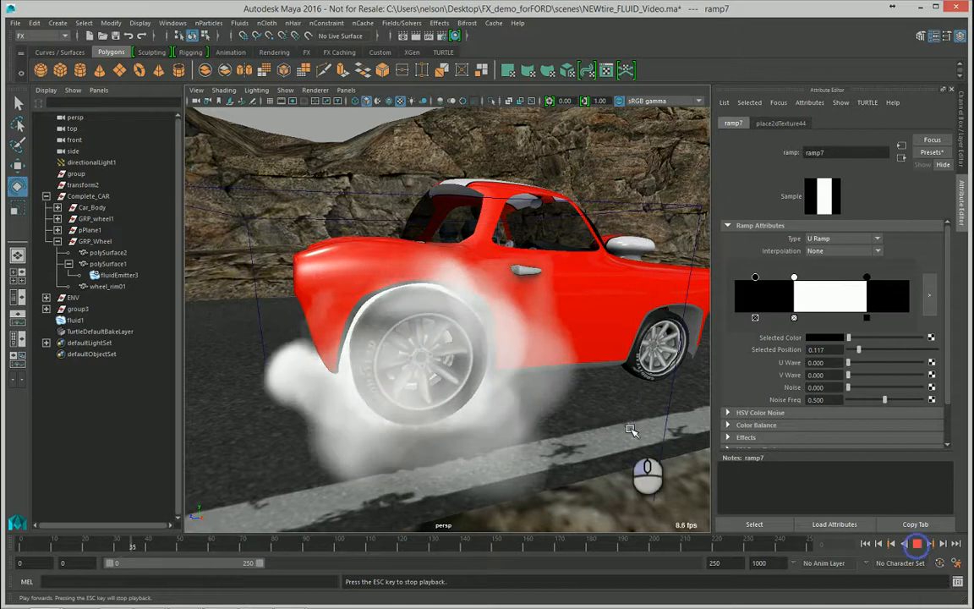
left_click_drag(454, 356, 488, 410, "alt")
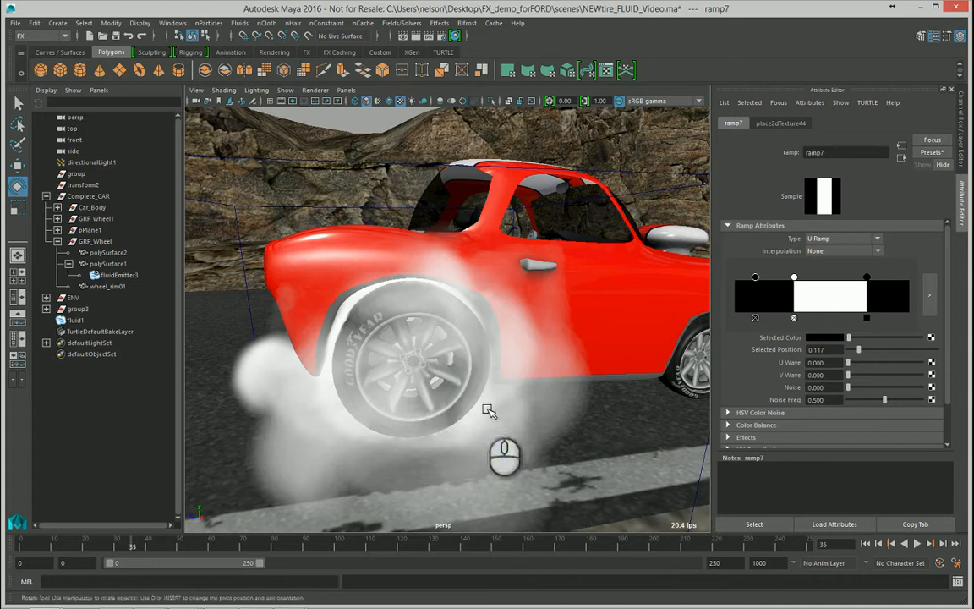
Step: Return to the first frame, select the tire sidewall polySurface2 and play to frame 37 to watch it spin within the smoke
left_click(865, 544)
left_click(437, 348)
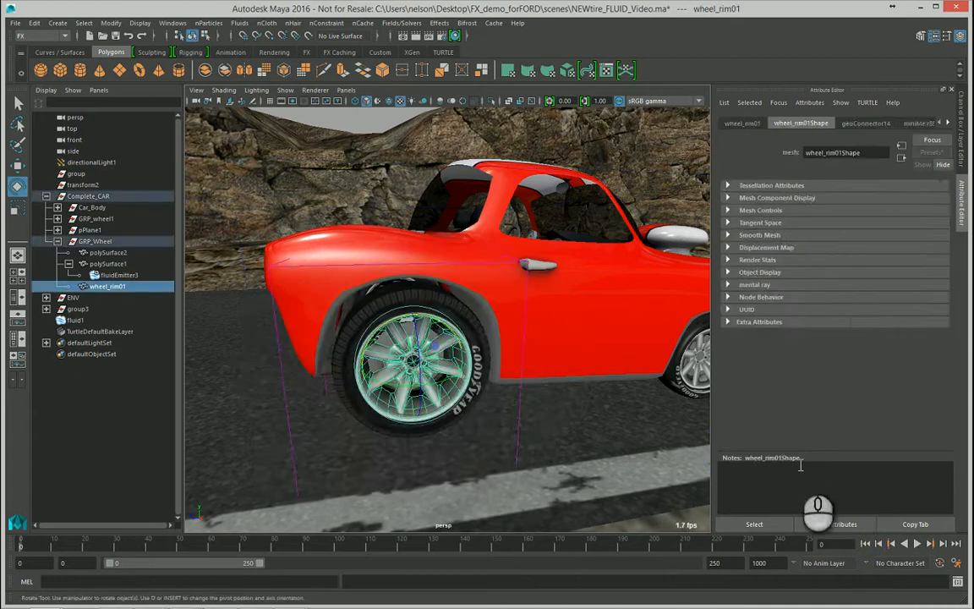
left_click(608, 422)
left_click(378, 304)
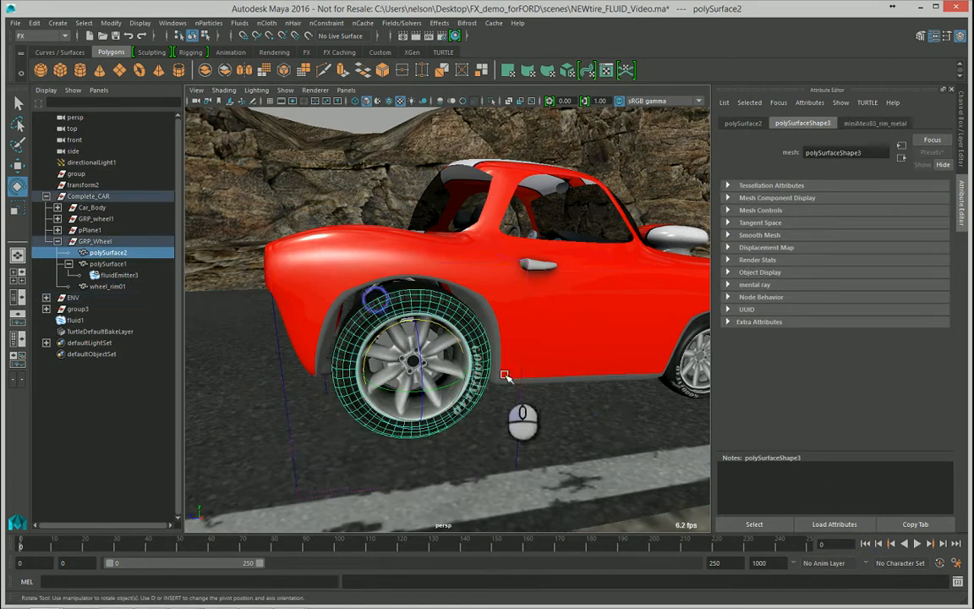
left_click(918, 544)
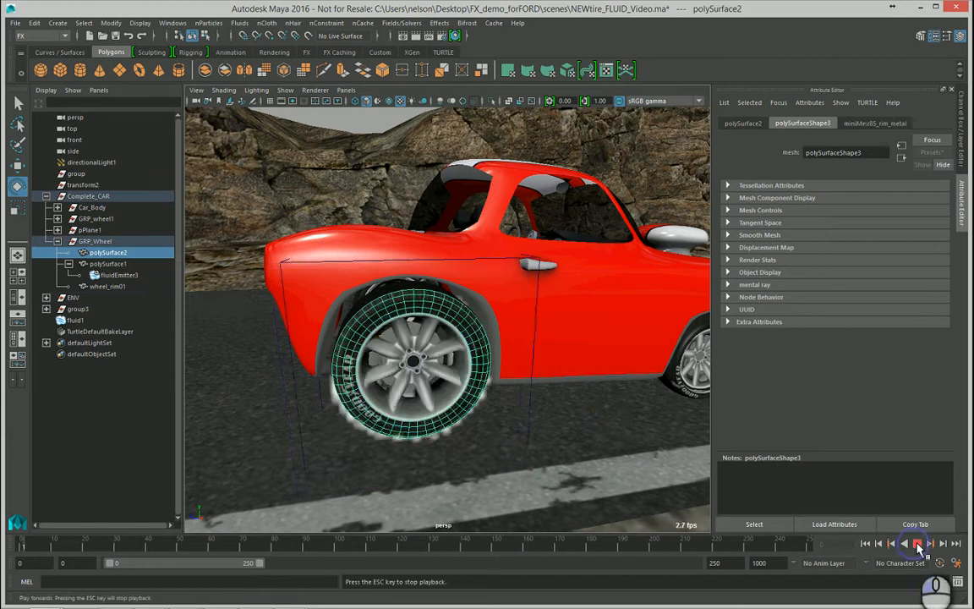
left_click_drag(458, 358, 430, 345, "alt")
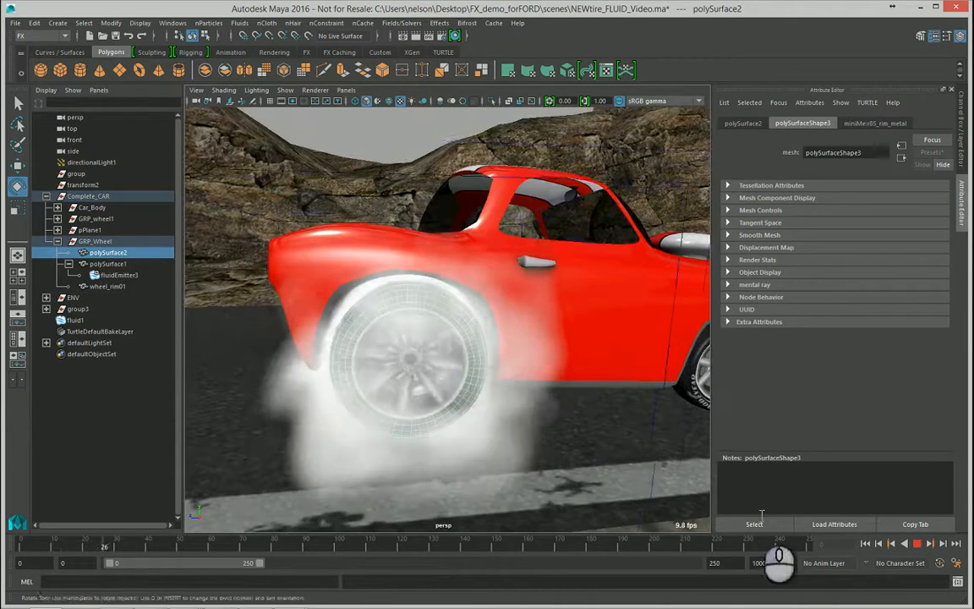
left_click(915, 545)
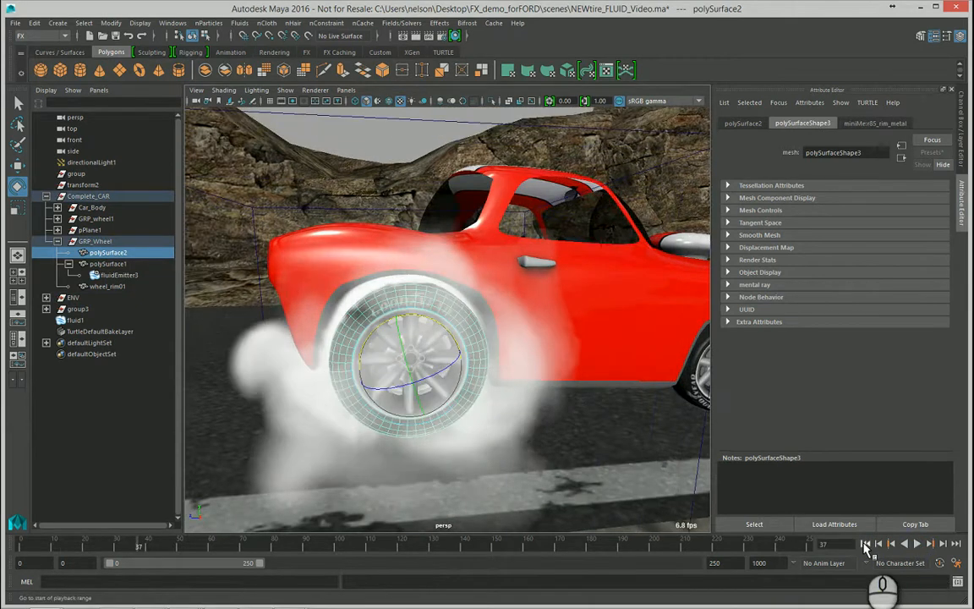
Step: Replay the animation from the first frame in a side view to examine the smoke around the rear tire, and rewind it
left_click(866, 544)
left_click_drag(438, 328, 391, 302, "alt")
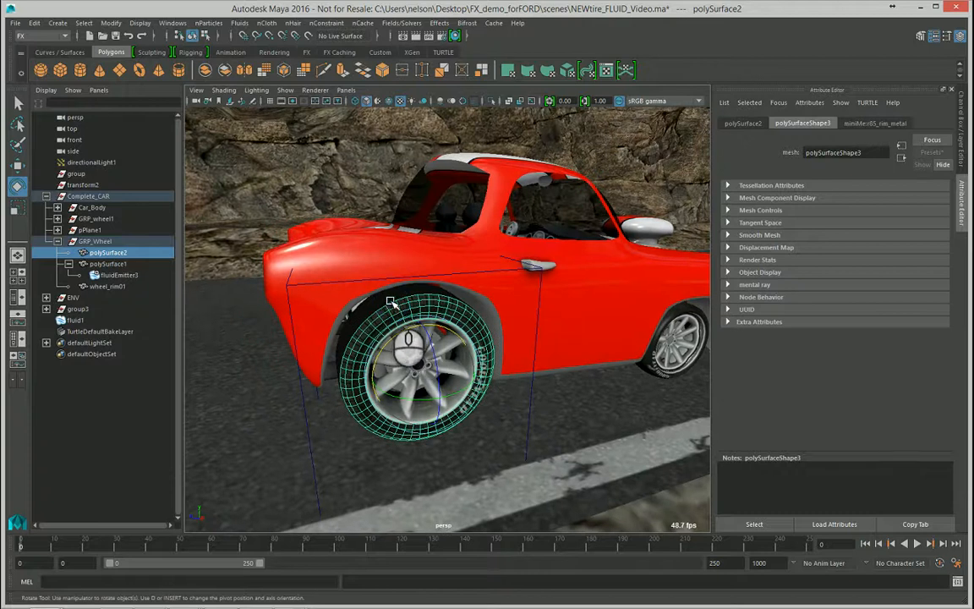
left_click_drag(479, 389, 396, 308, "alt")
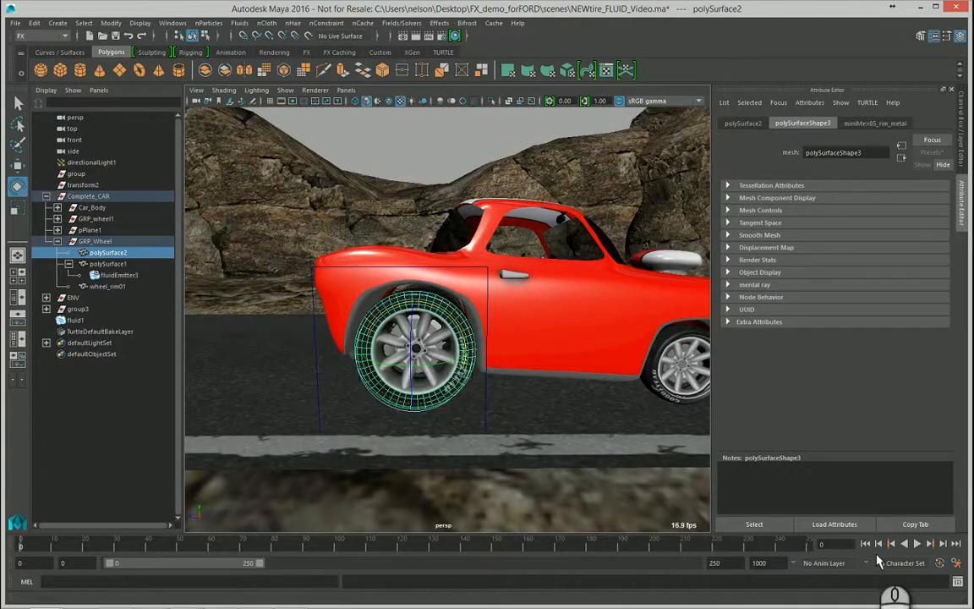
left_click(917, 543)
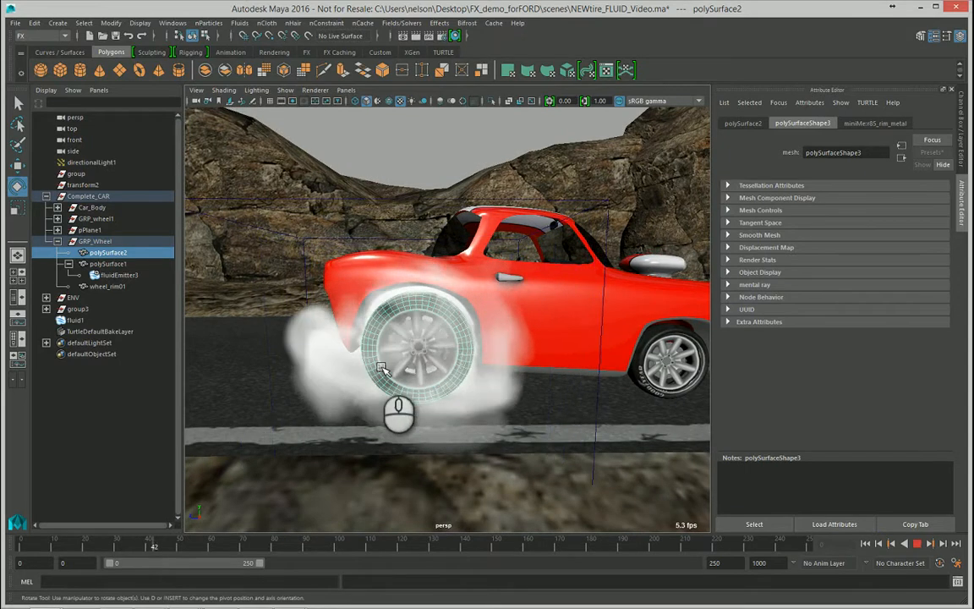
left_click(917, 546)
left_click(872, 544)
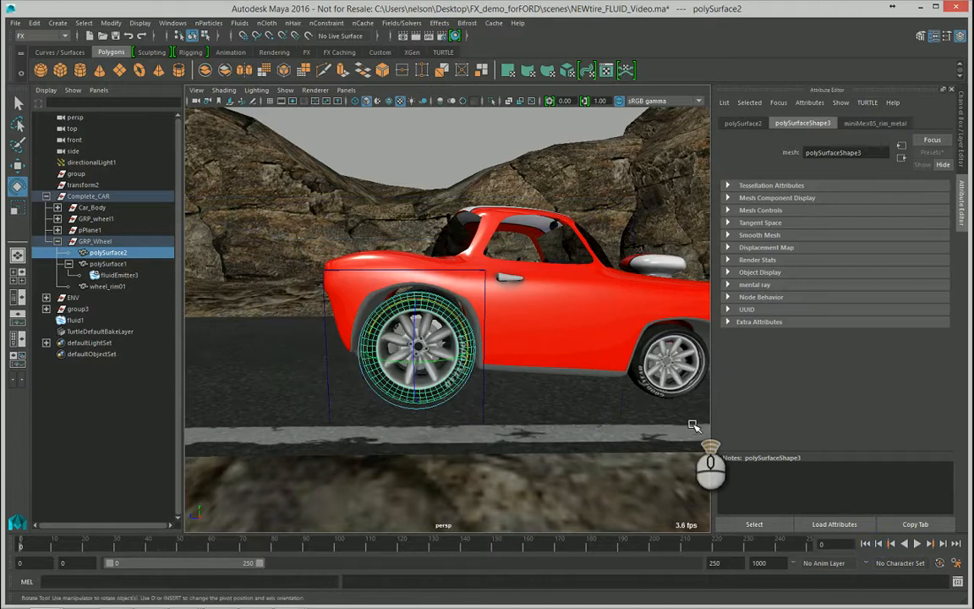
Step: Open ramp7 from the density emission map of fluidEmitter3 and set its Type to V Ramp
scroll(693, 426, "up", 5)
scroll(516, 381, "down", 3)
left_click_drag(416, 301, 433, 318, "alt")
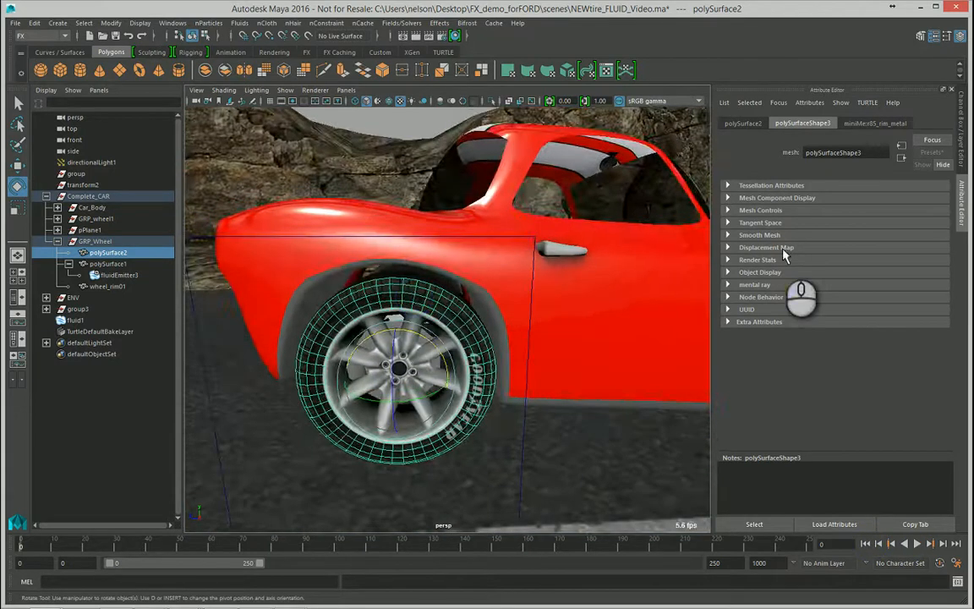
left_click(114, 275)
left_click(931, 300)
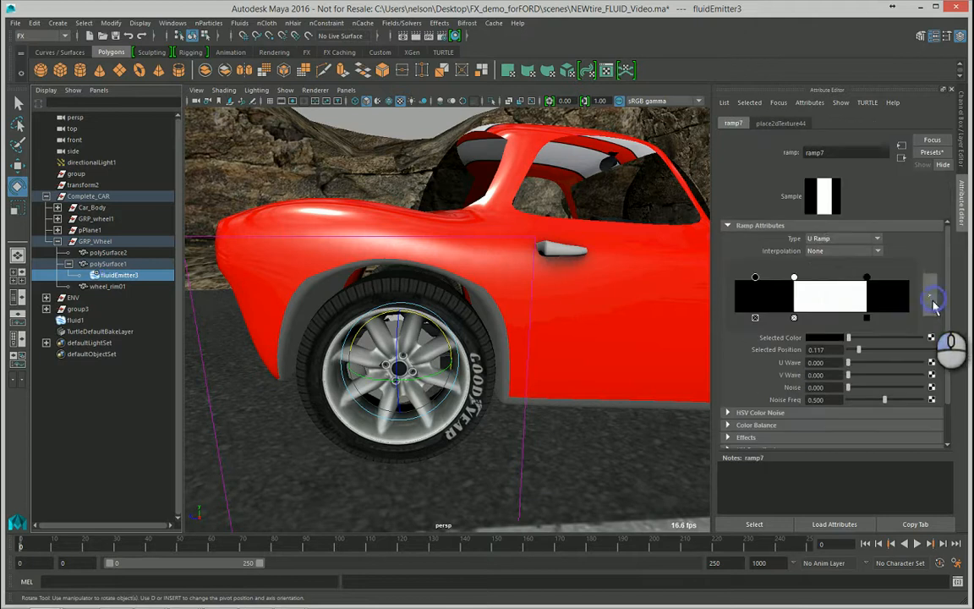
left_click(839, 241)
left_click(832, 252)
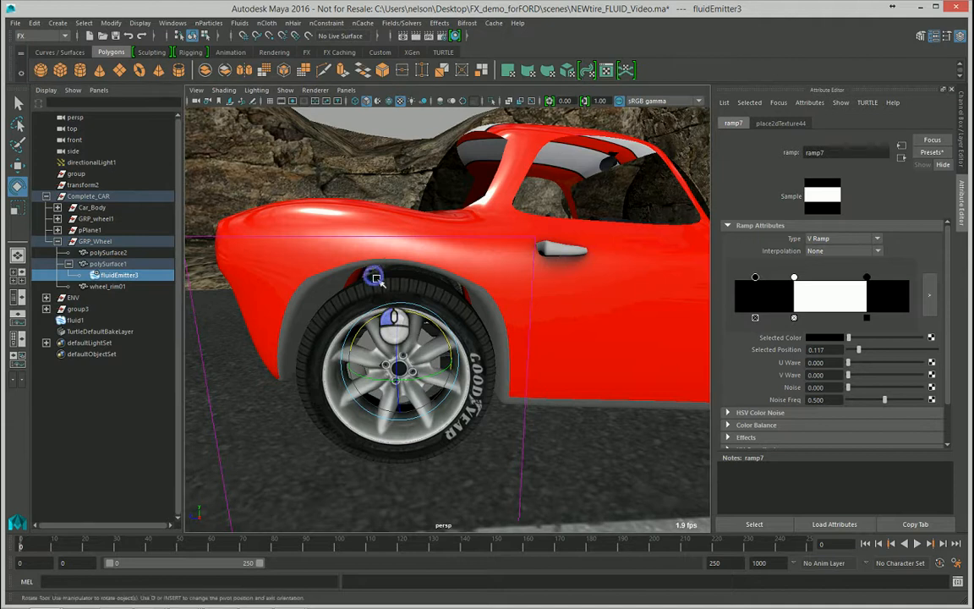
Step: Select the rear tire's tread polySurface1 and show its UV layout in the UV Editor
left_click(376, 272)
left_click(142, 24)
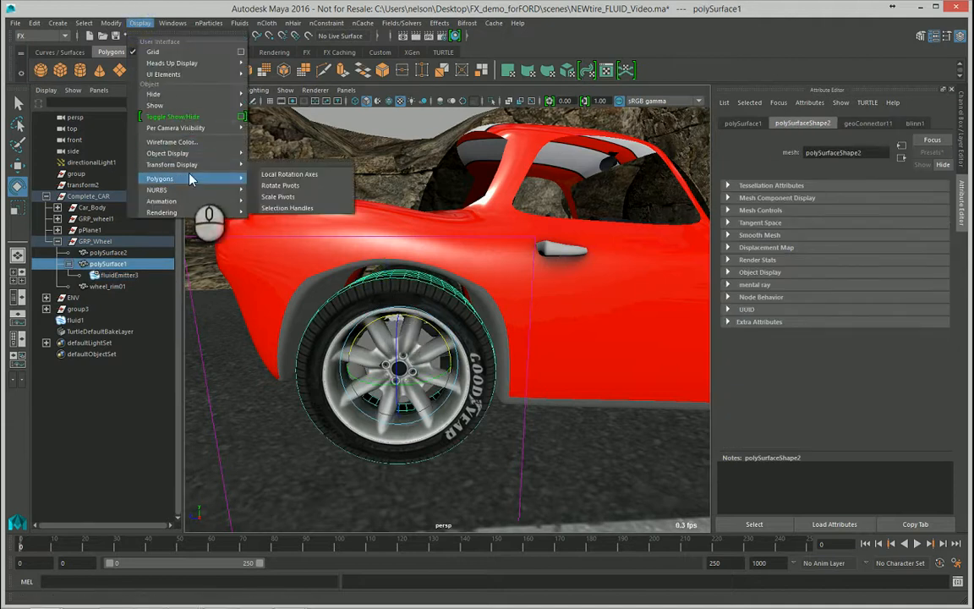
left_click(147, 25)
left_click(145, 24)
left_click(154, 24)
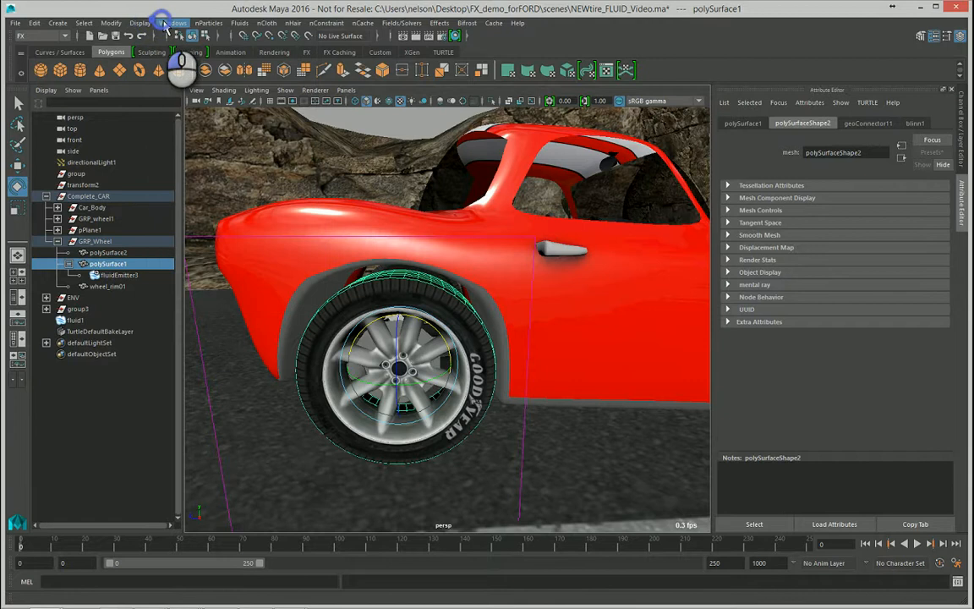
left_click(172, 23)
left_click(203, 181)
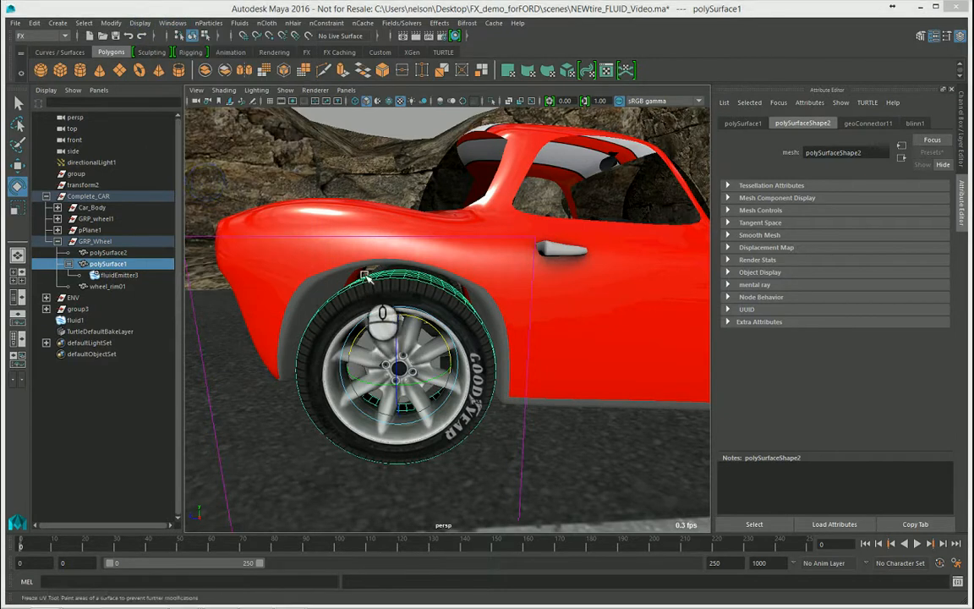
scroll(372, 289, "down", 5)
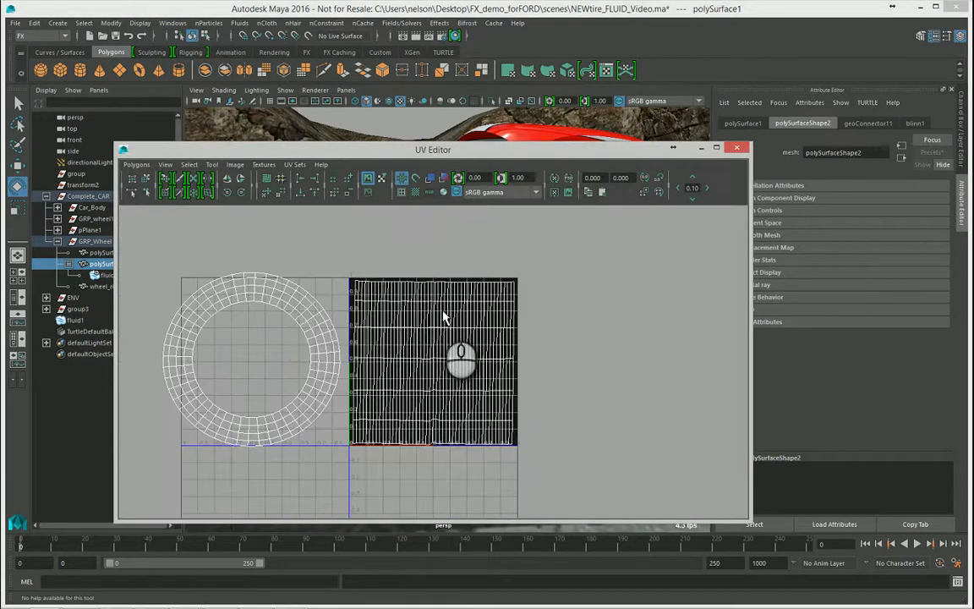
Step: Select all UVs of the square tread shell and turn off Soft Select in the tool settings
left_click(499, 315)
right_click_drag(499, 316, 550, 320)
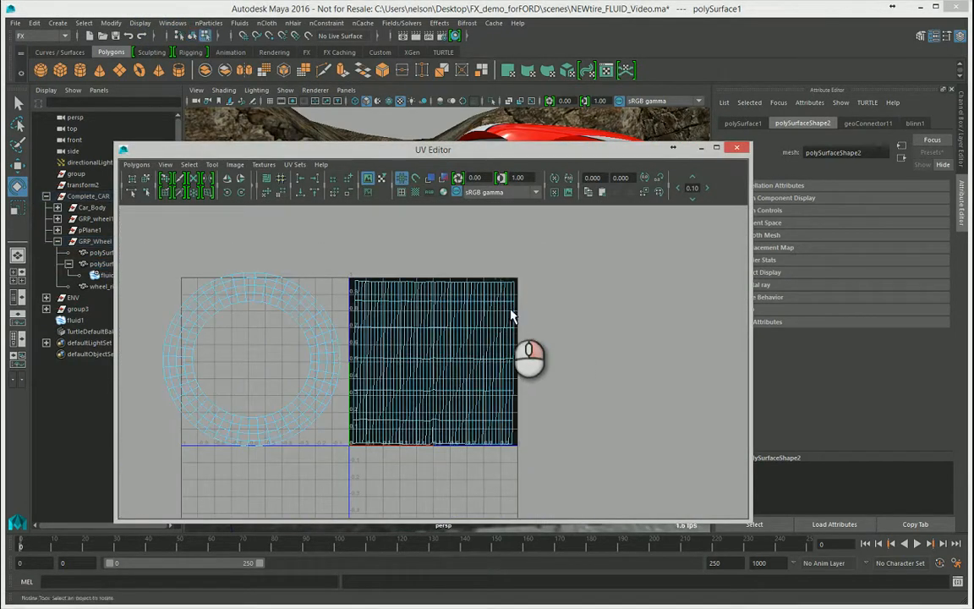
left_click_drag(503, 265, 538, 312)
right_click_drag(534, 319, 559, 311)
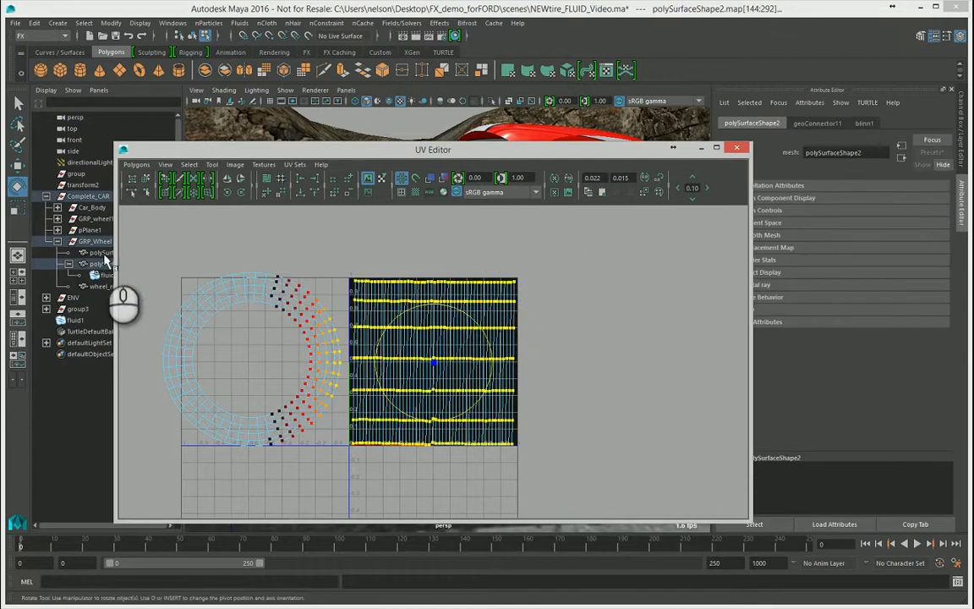
double_click(18, 188)
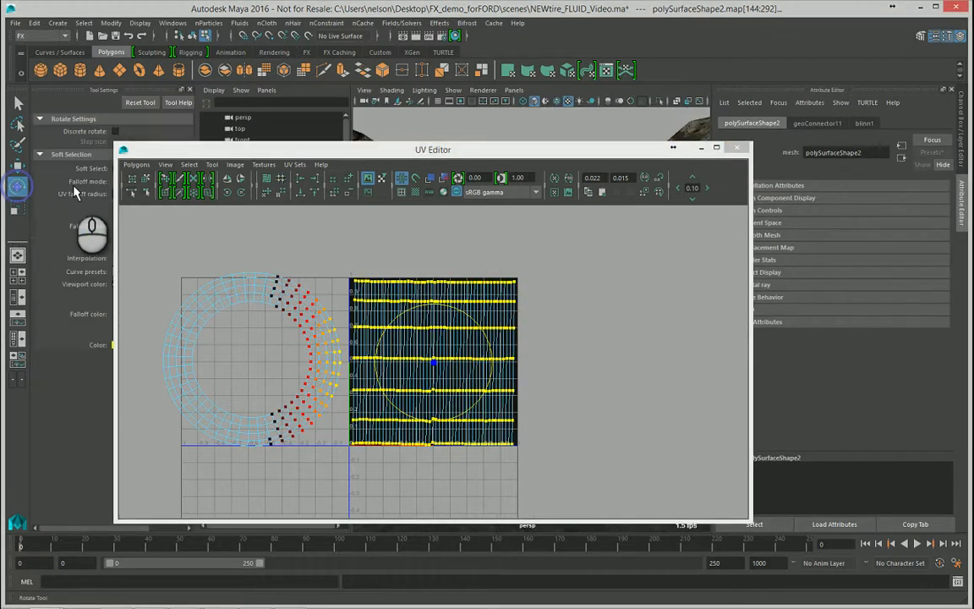
left_click_drag(188, 151, 305, 158)
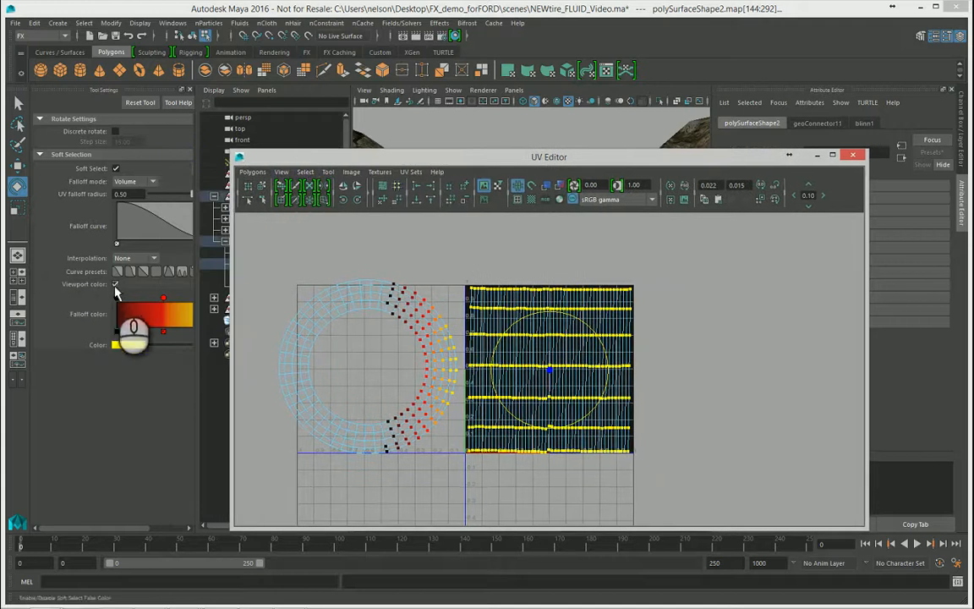
left_click(116, 168)
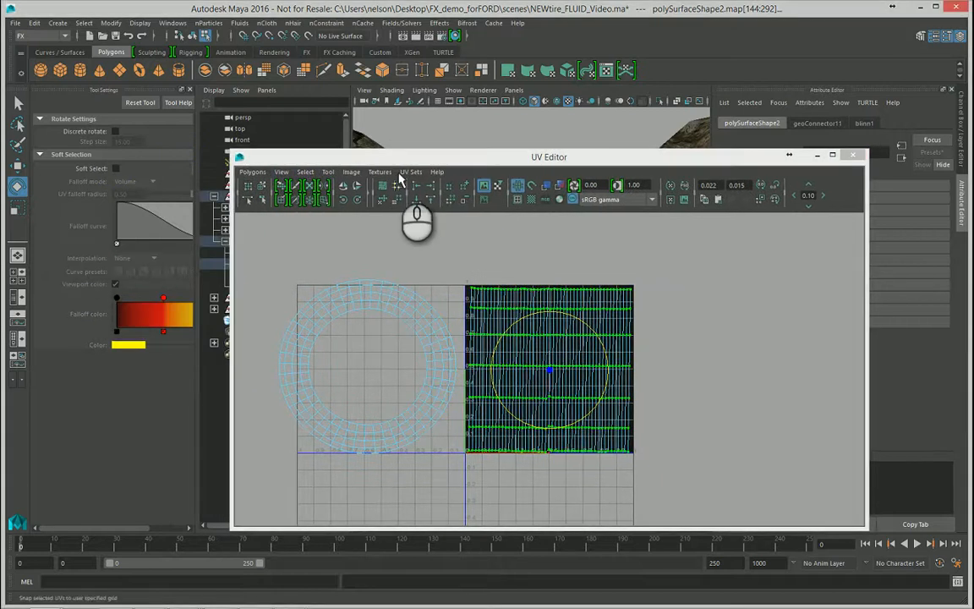
left_click_drag(397, 157, 296, 147)
left_click(189, 89)
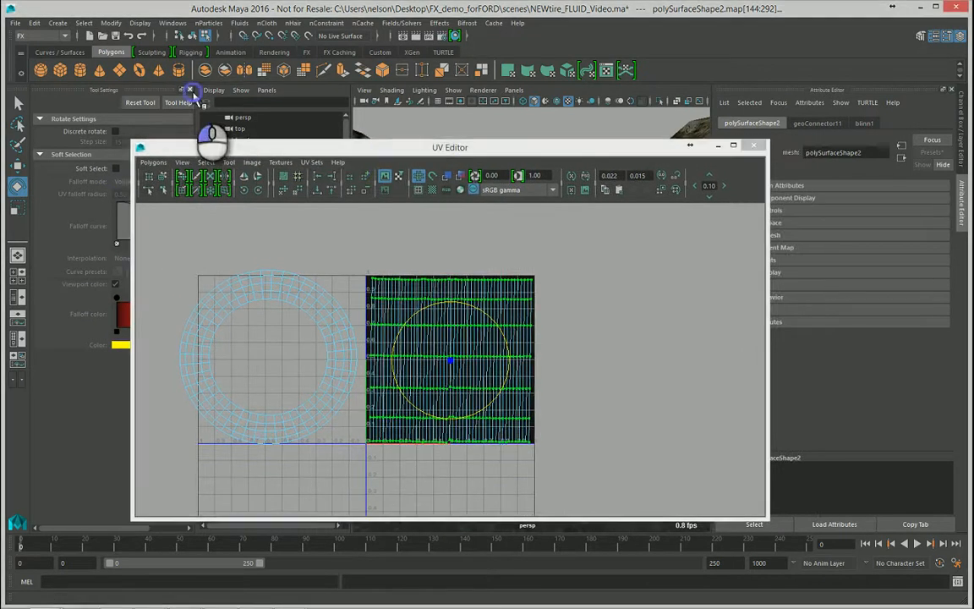
Step: Scale the tread UVs vertically to about 0.2 high, rotate them 90 degrees, and move the strip to about U 0.3
key("r")
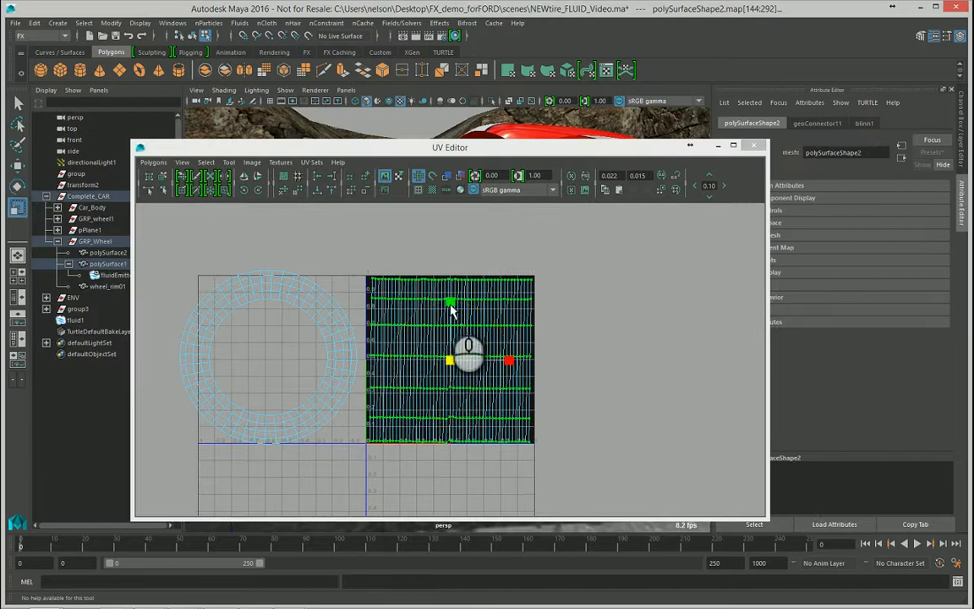
left_click_drag(452, 311, 471, 357)
key("e")
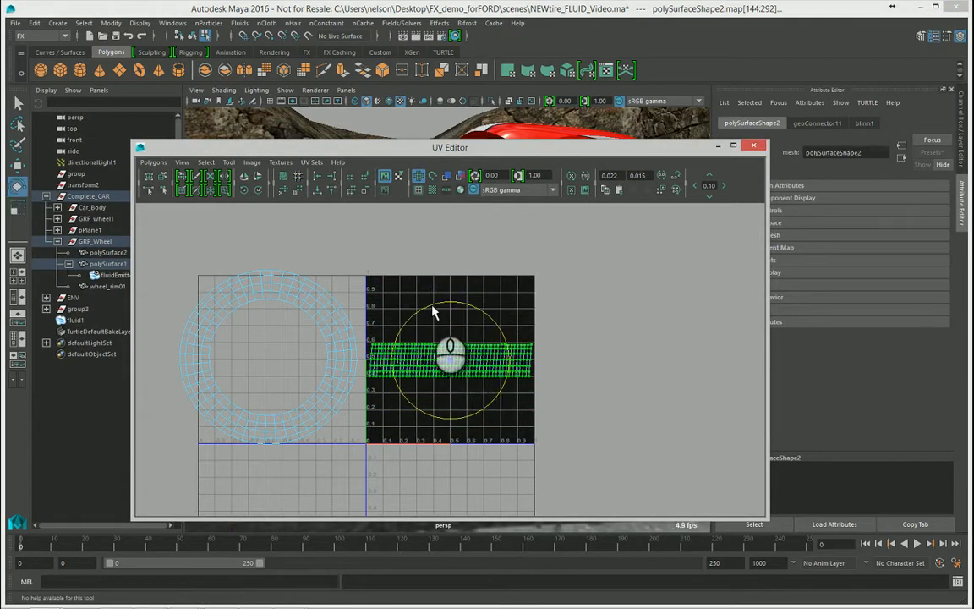
left_click(428, 307, "alt")
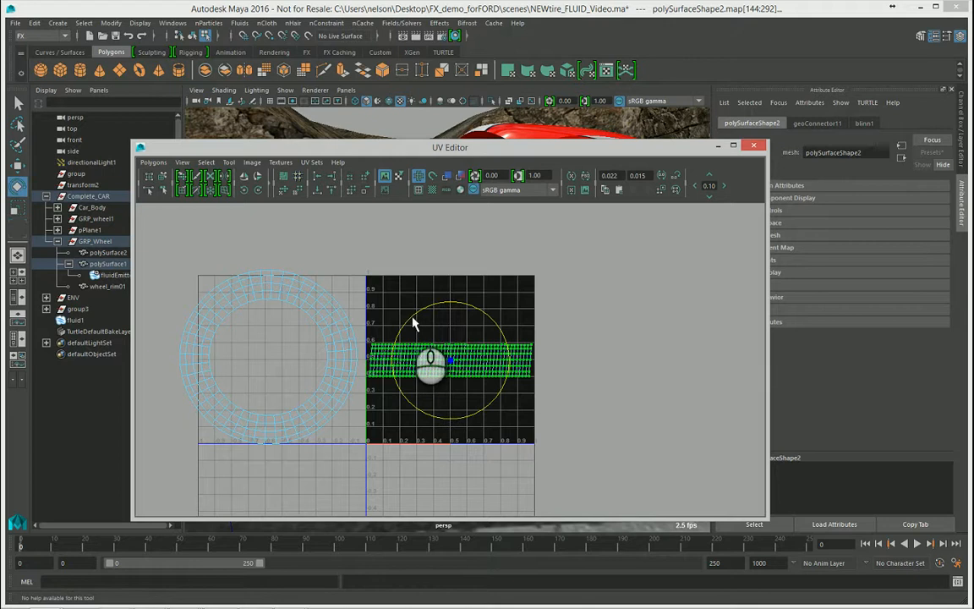
left_click_drag(415, 323, 419, 397)
key("w")
left_click_drag(510, 363, 476, 360)
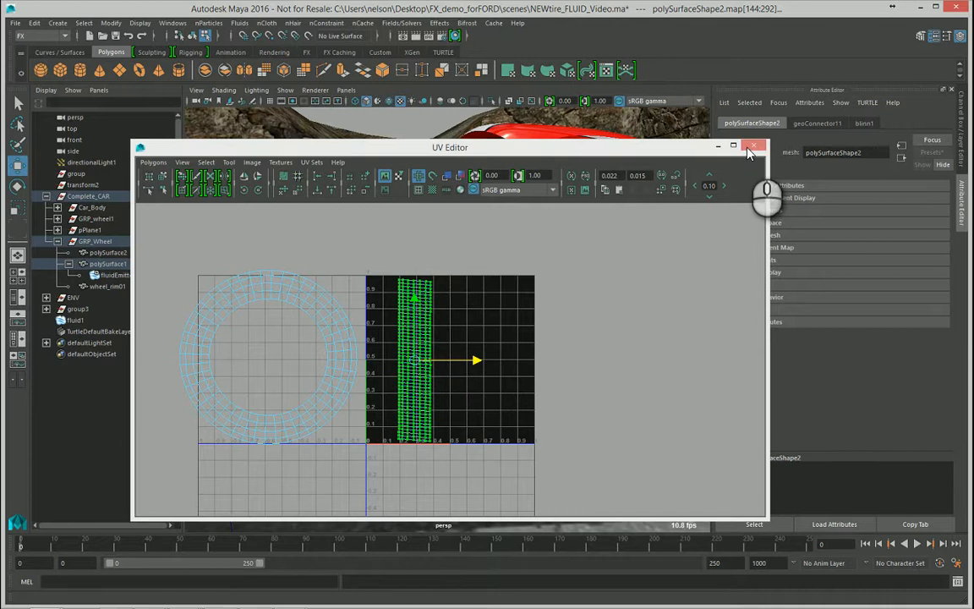
Step: Close the UV Editor, return to object selection mode and select the tire tread polySurface1
left_click(749, 151)
scroll(488, 248, "up", 3)
left_click_drag(471, 258, 454, 271, "alt")
right_click_drag(455, 272, 373, 274, "alt")
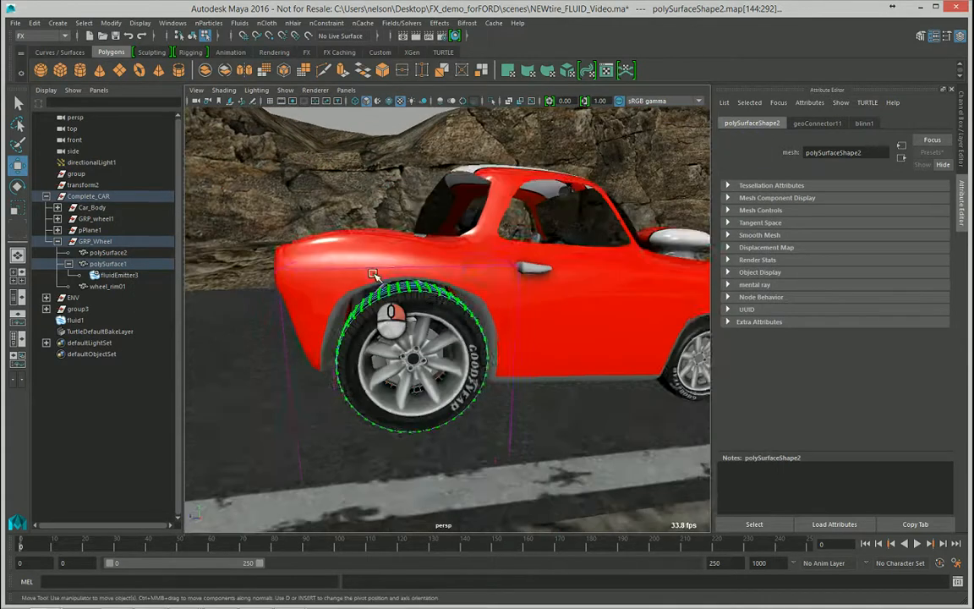
left_click_drag(373, 274, 378, 279, "alt")
right_click_drag(461, 320, 509, 225)
left_click(508, 306)
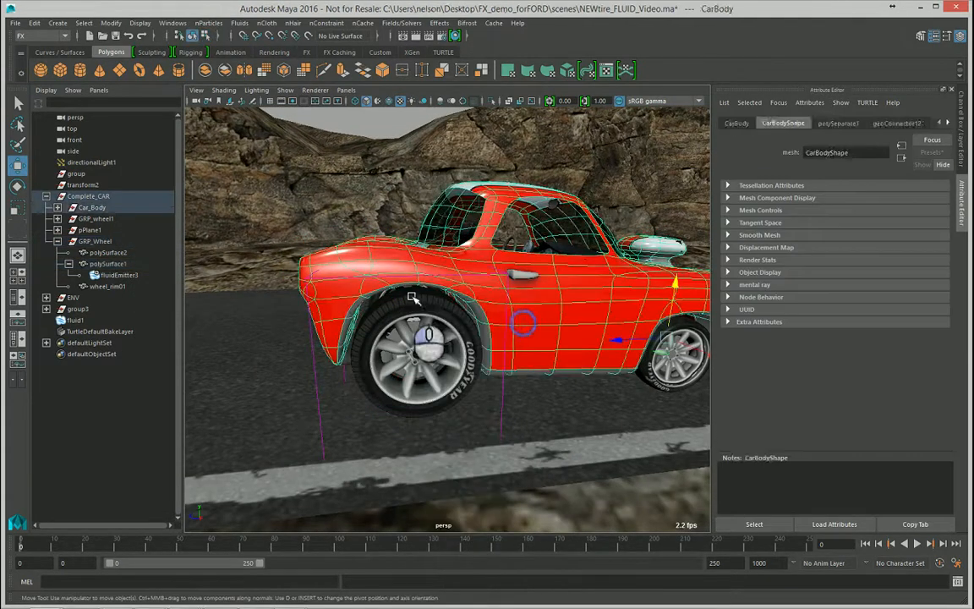
left_click(412, 297)
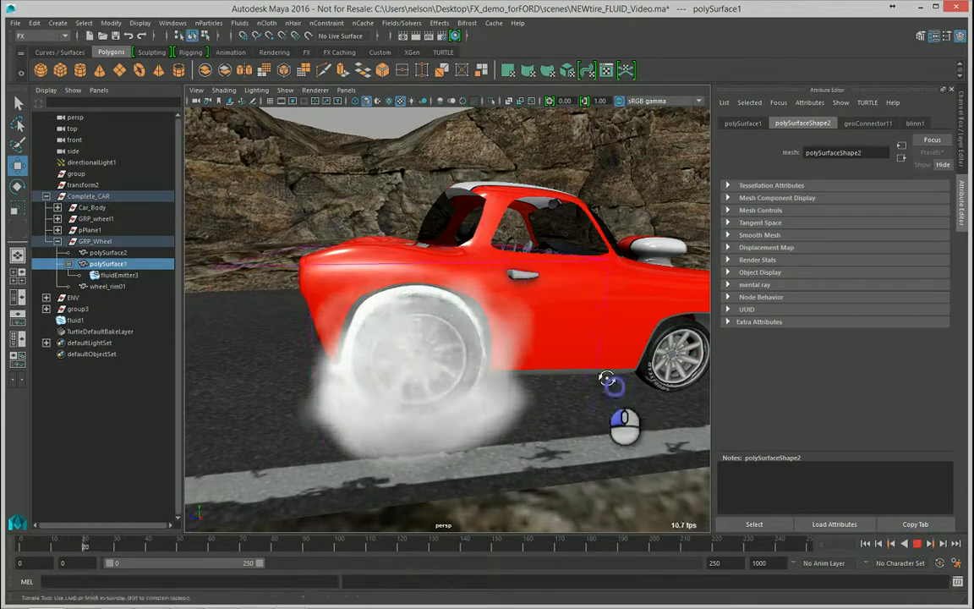
Step: Play the animation to frame 45 to check the smoke around the rear tire, and rewind to the first frame
left_click_drag(602, 379, 483, 359, "alt")
left_click_drag(474, 315, 474, 368)
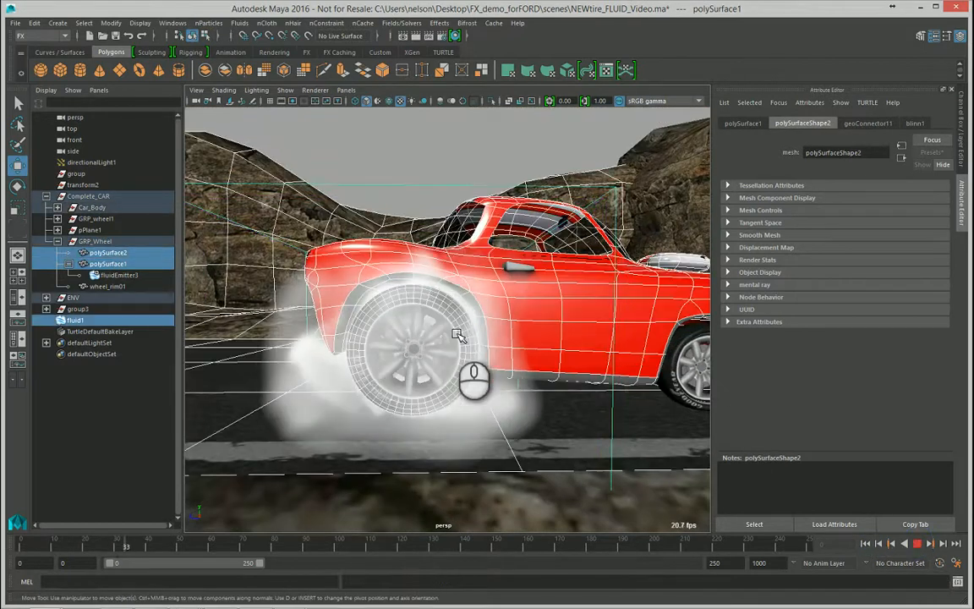
left_click(917, 543)
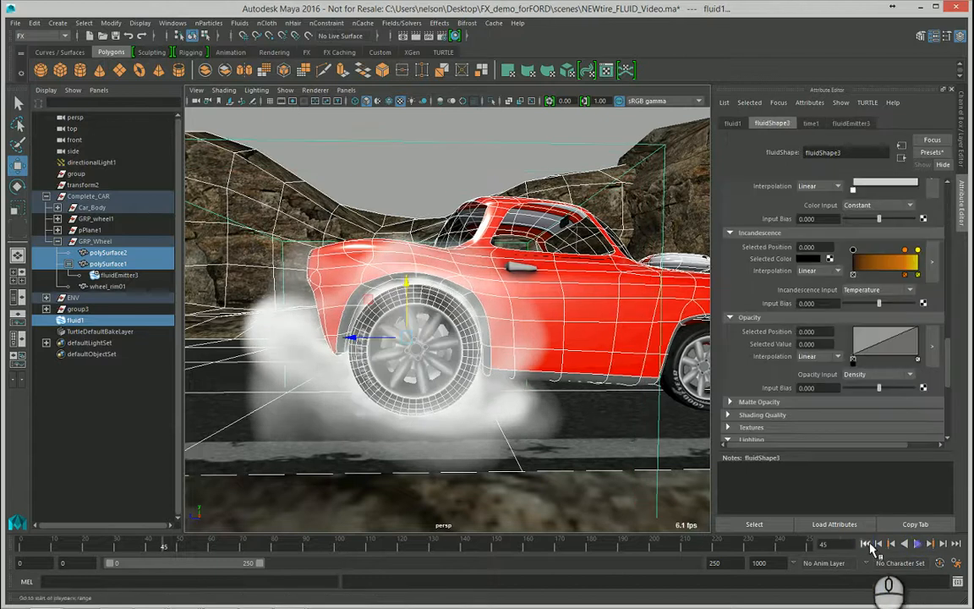
left_click(866, 543)
Step: Reopen ramp7 from fluidEmitter3, set its Type to U Ramp and narrow the white band, placing its white marker at 0.191
left_click_drag(291, 286, 329, 289, "alt")
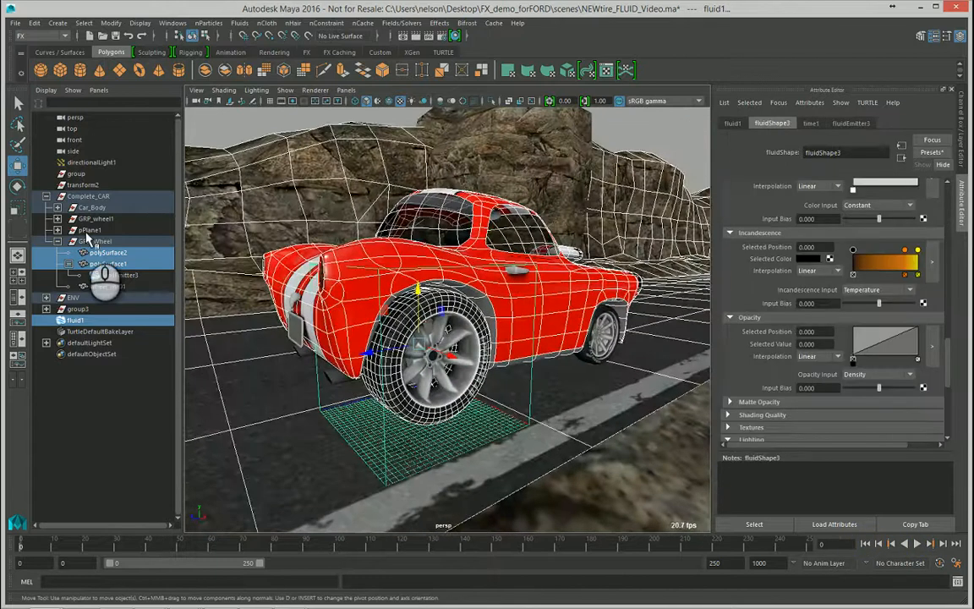
left_click(128, 275)
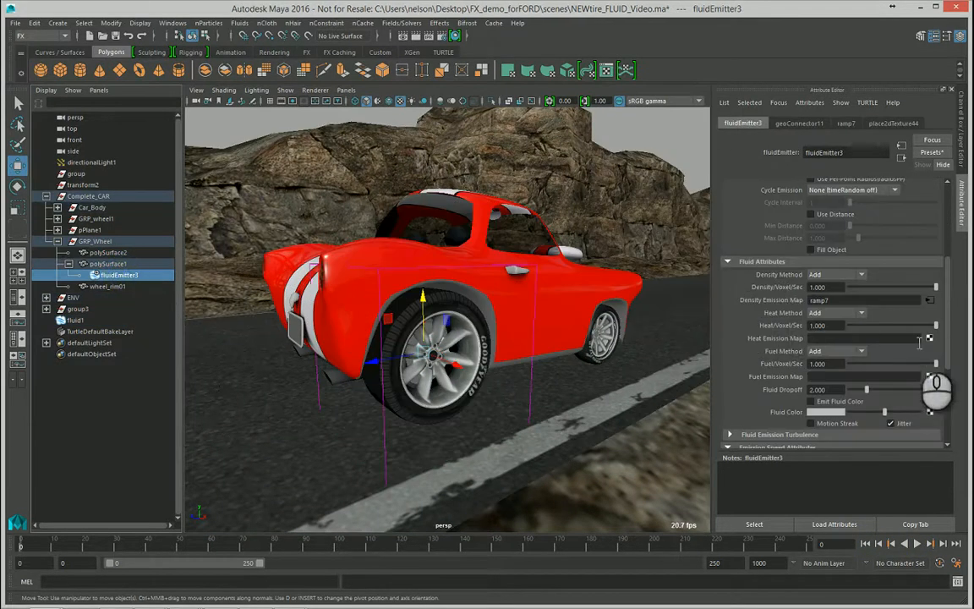
left_click(931, 302)
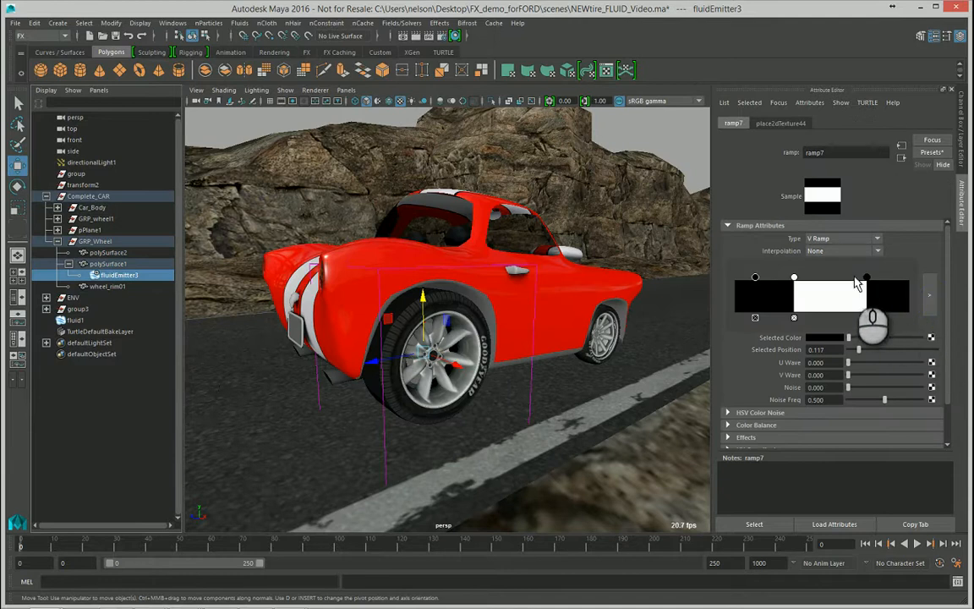
left_click(848, 239)
left_click(824, 262)
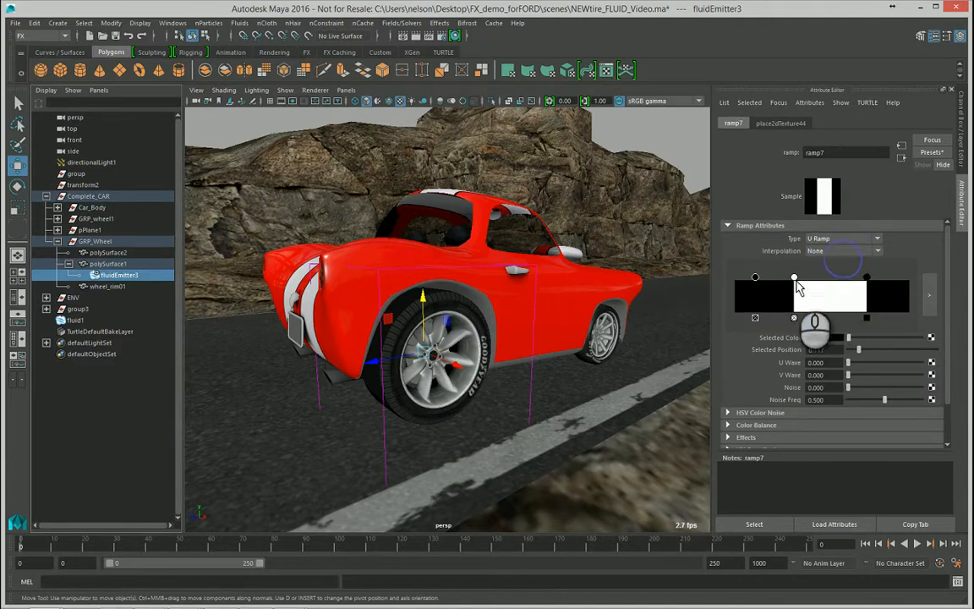
left_click_drag(795, 279, 764, 279)
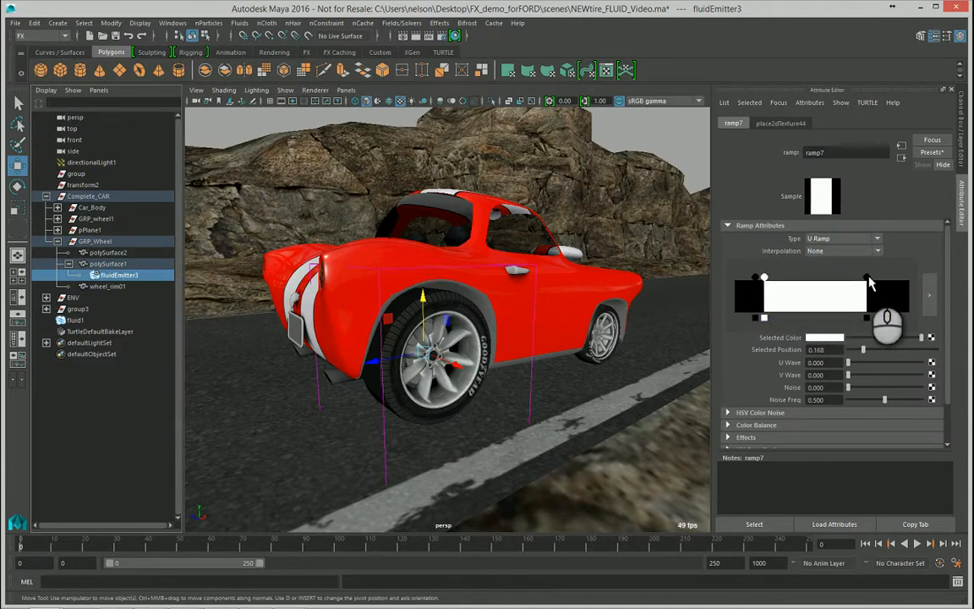
left_click_drag(867, 278, 769, 279)
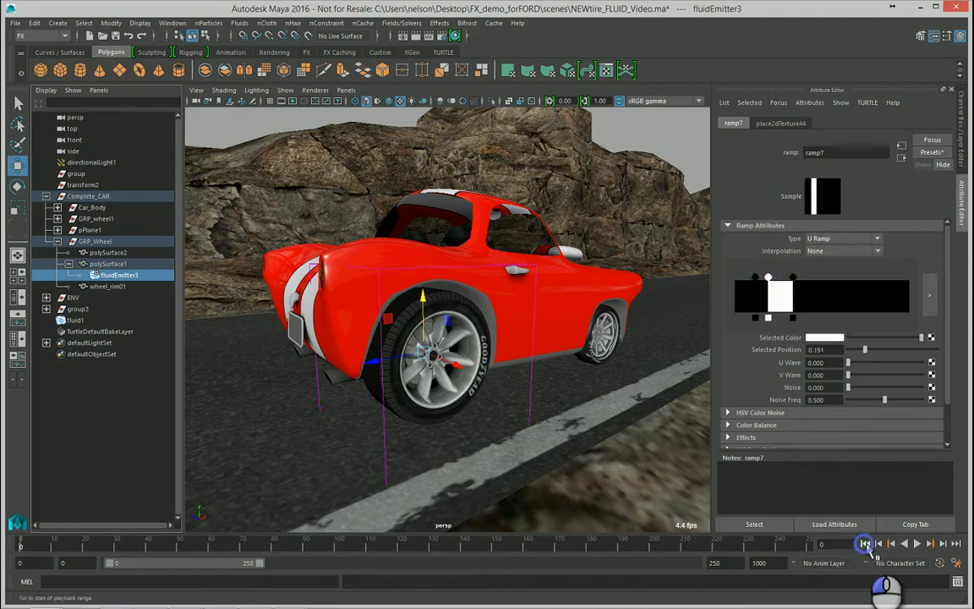
Step: Play the animation to frame 18 from behind the car and narrow the ramp's white band further, with its white marker at 0.246
left_click_drag(568, 347, 584, 344, "alt")
left_click_drag(619, 395, 657, 393, "alt")
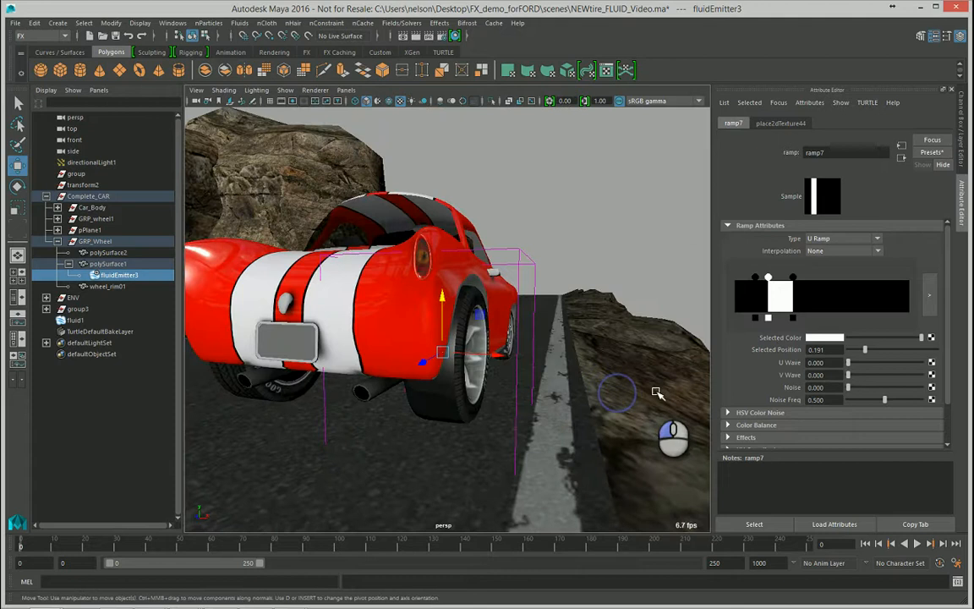
left_click(917, 544)
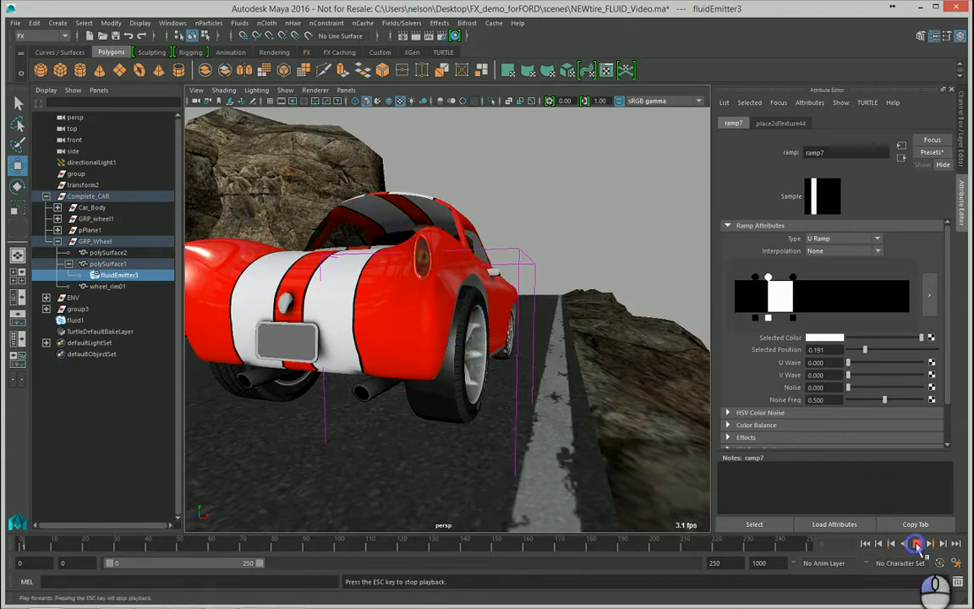
key("Escape")
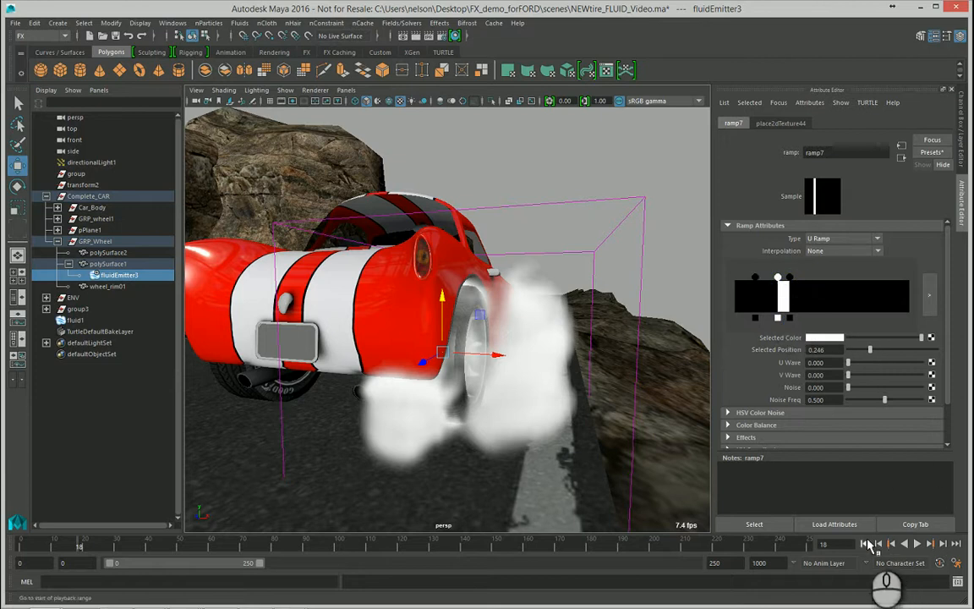
Step: Replay the animation from the first frame to frame 82 and inspect the smoke trail from above and beside the car
left_click(866, 544)
left_click(915, 545)
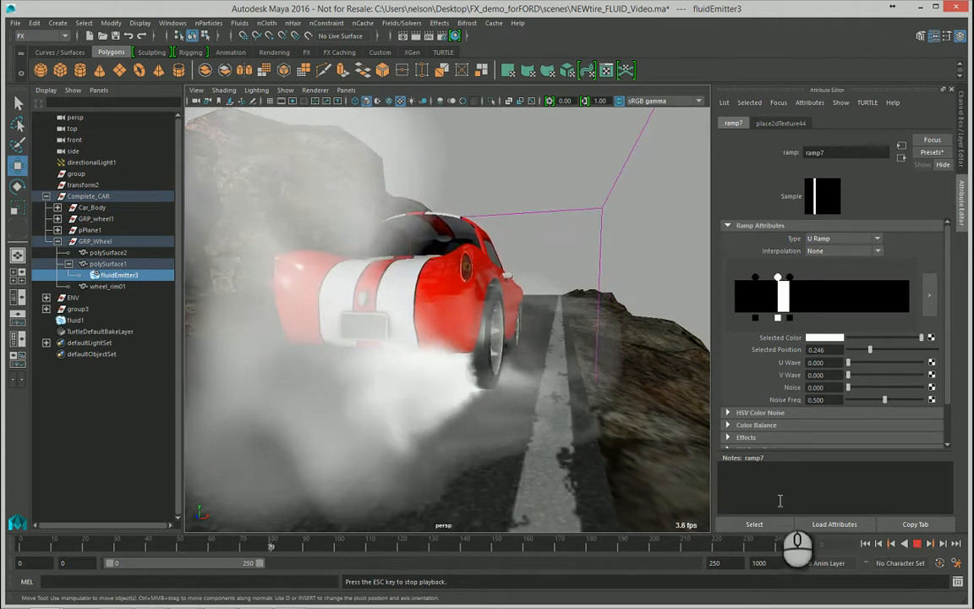
left_click(922, 544)
left_click_drag(499, 351, 583, 448, "alt")
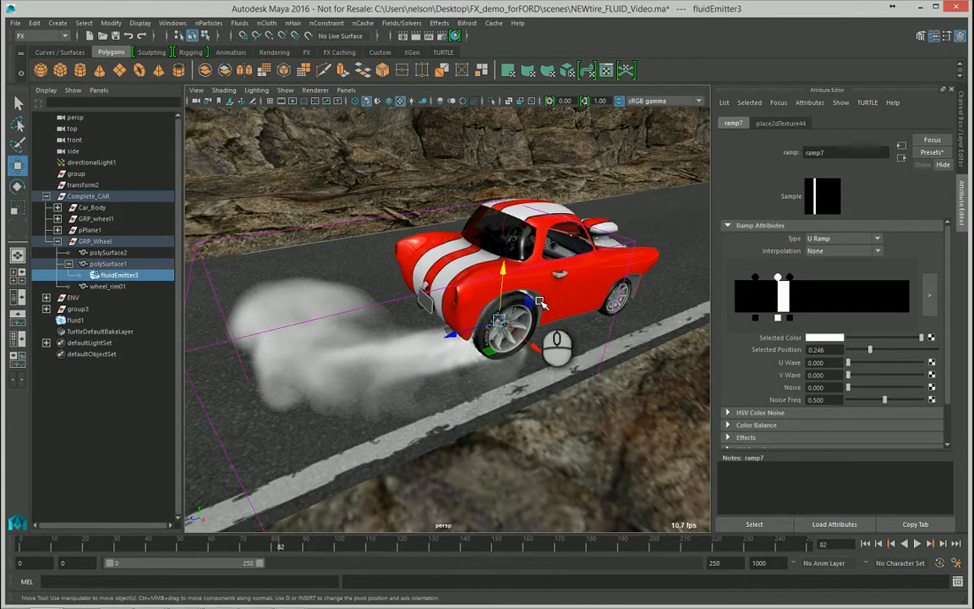
left_click_drag(543, 300, 472, 291, "alt")
right_click_drag(471, 290, 525, 333, "alt")
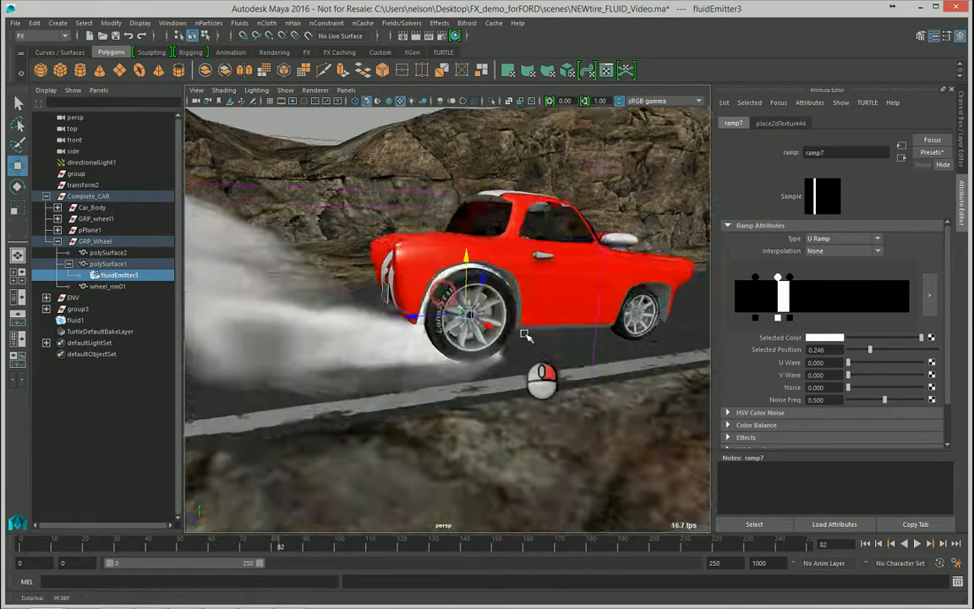
left_click_drag(525, 333, 481, 351, "alt")
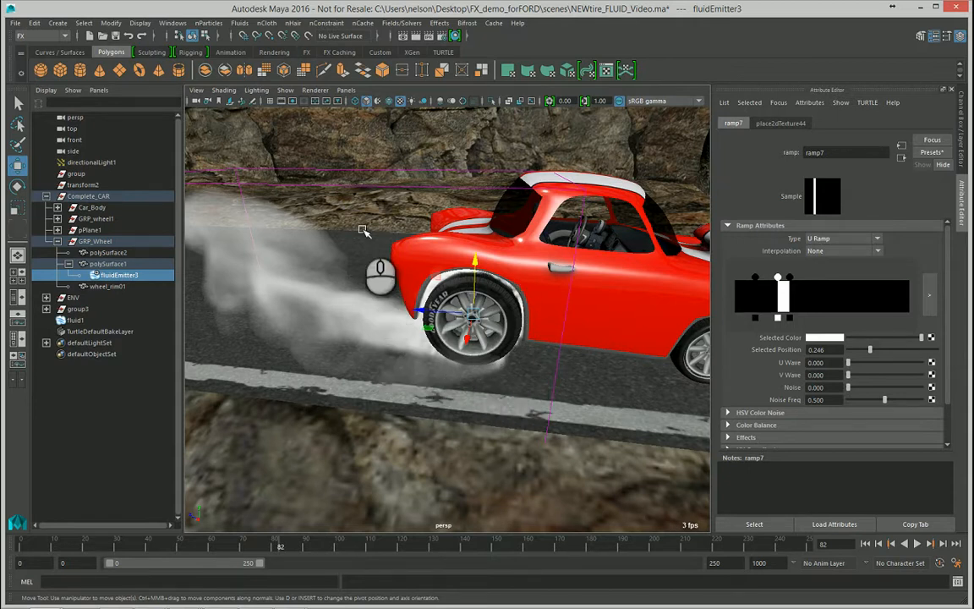
Step: Select fluid1 and add a Volume Axis field that affects it
mouse_move(382, 326)
left_mouse_down("alt")
mouse_move(404, 324)
mouse_move(389, 330)
left_mouse_up("alt")
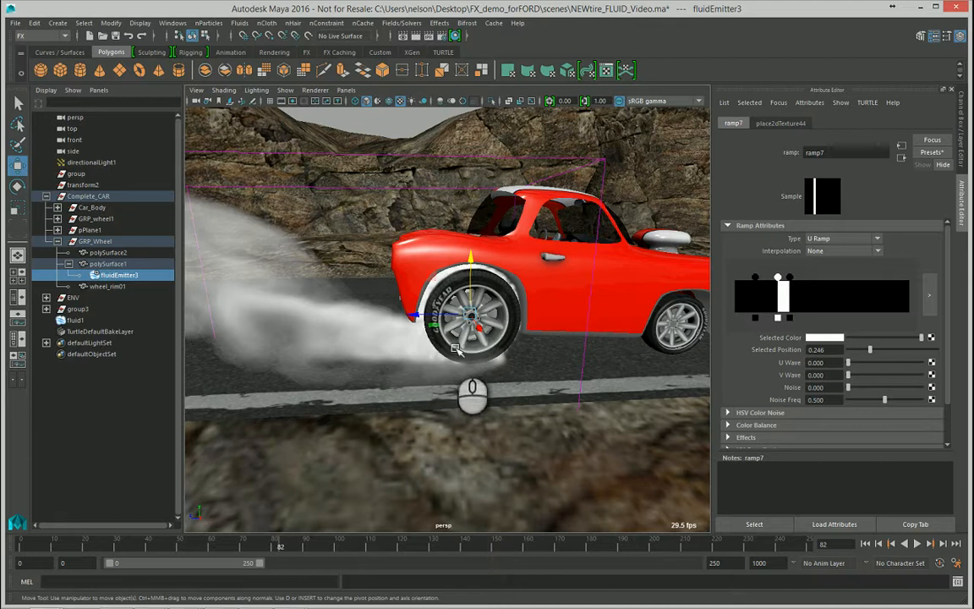
middle_click_drag(319, 291, 352, 252, "alt")
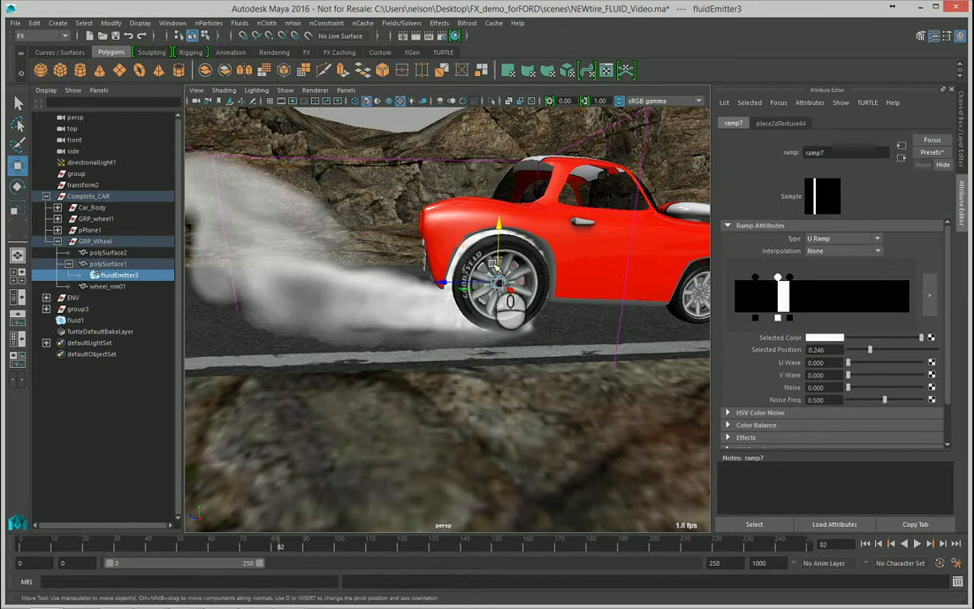
left_click_drag(656, 235, 495, 254, "alt")
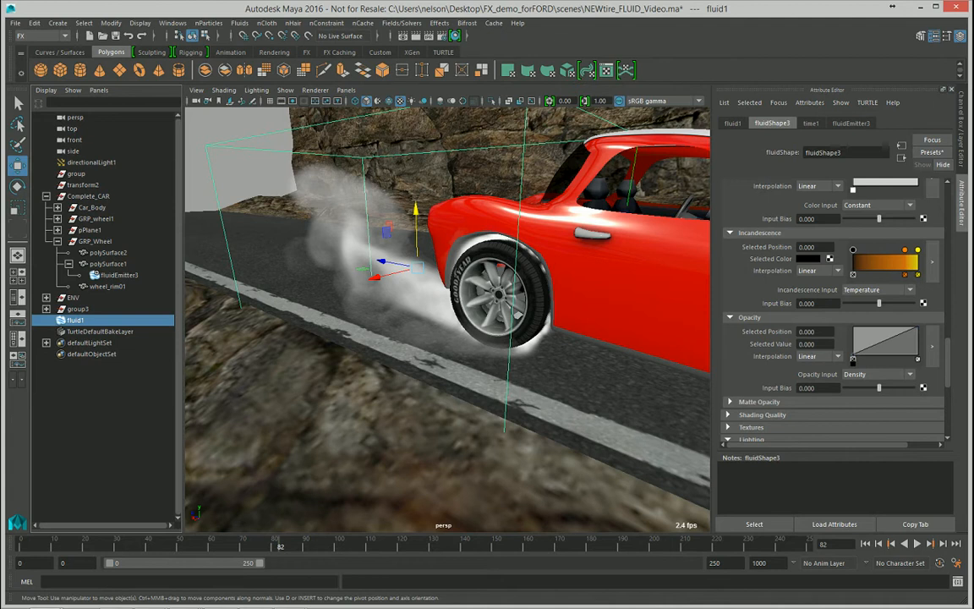
left_click(77, 324)
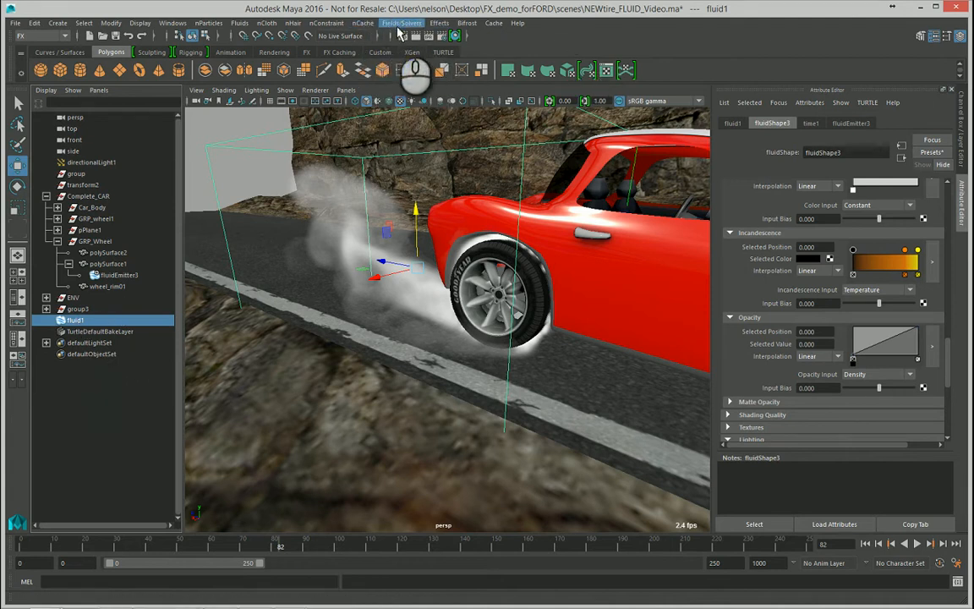
left_click(400, 24)
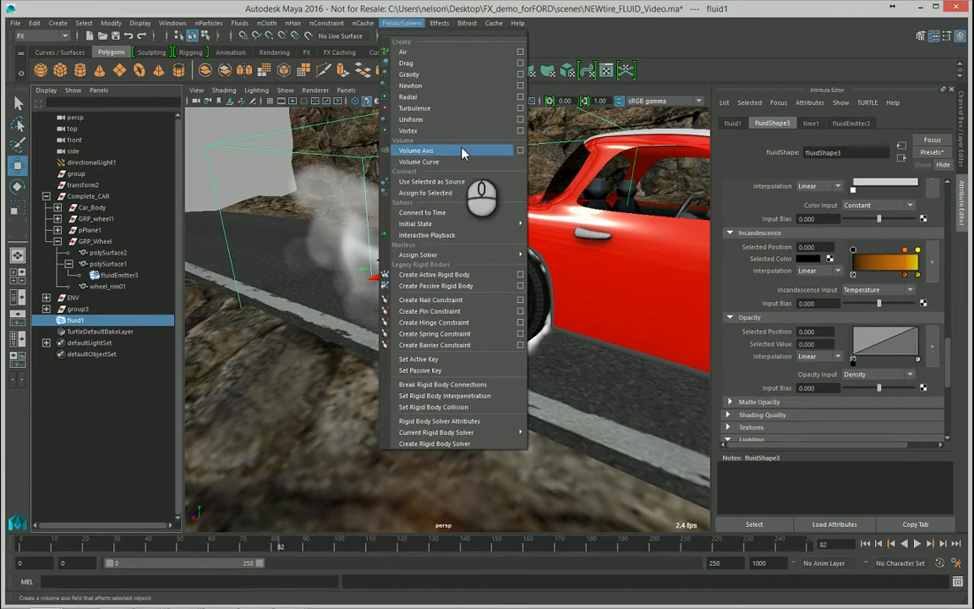
left_click(419, 149)
Step: Set the new volume axis field's Volume Shape to Cylinder
left_click_drag(492, 254, 398, 240, "alt")
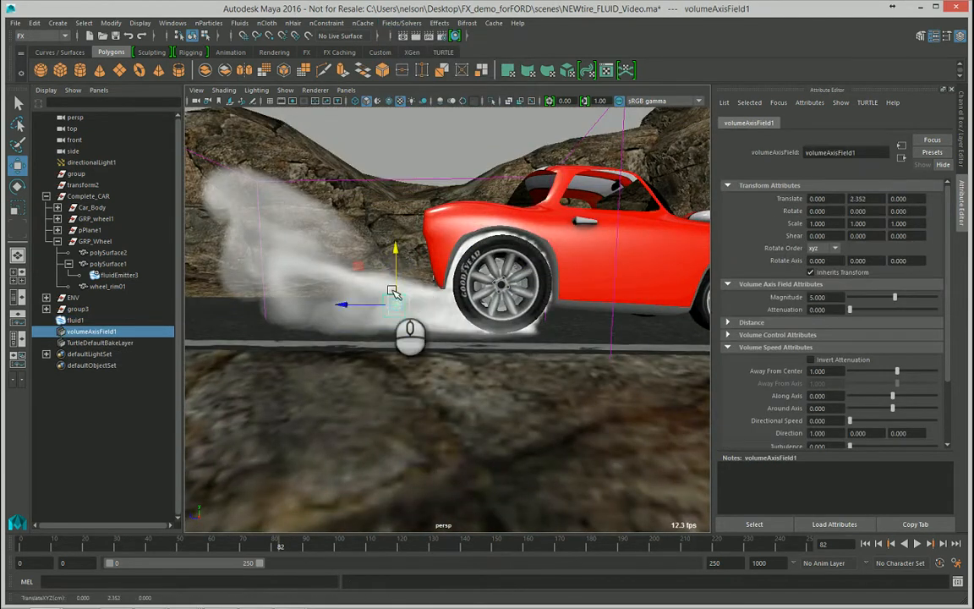
middle_click_drag(424, 315, 474, 316, "alt")
right_click_drag(473, 315, 543, 334, "alt")
key("ctrl+a")
key("ctrl+a")
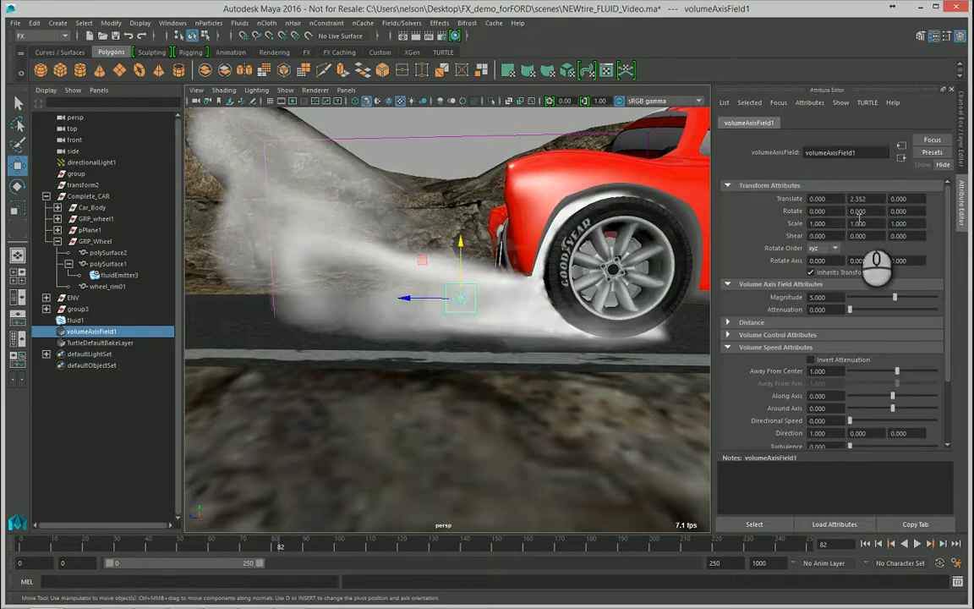
scroll(811, 347, "down", 3)
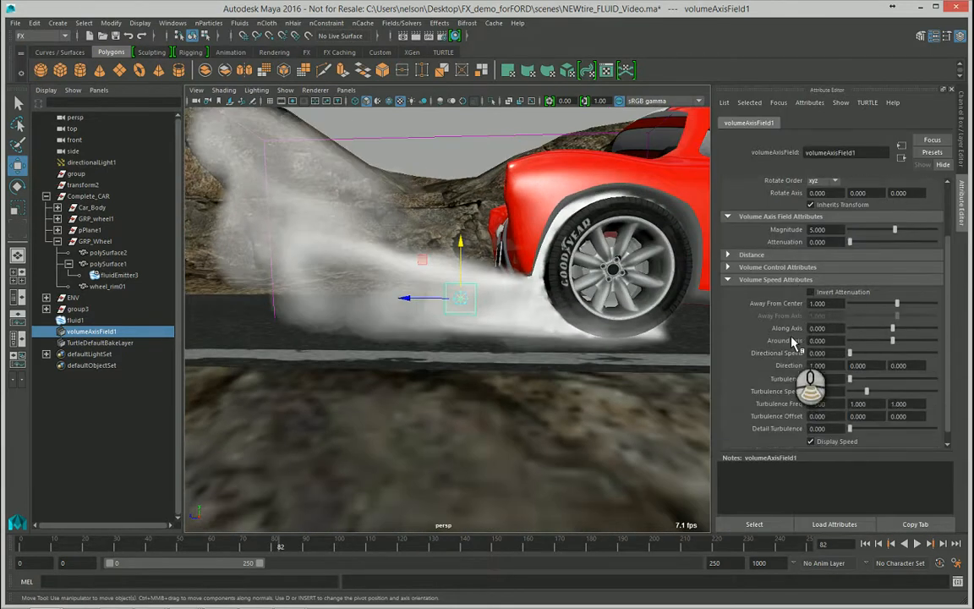
scroll(786, 294, "down", 1)
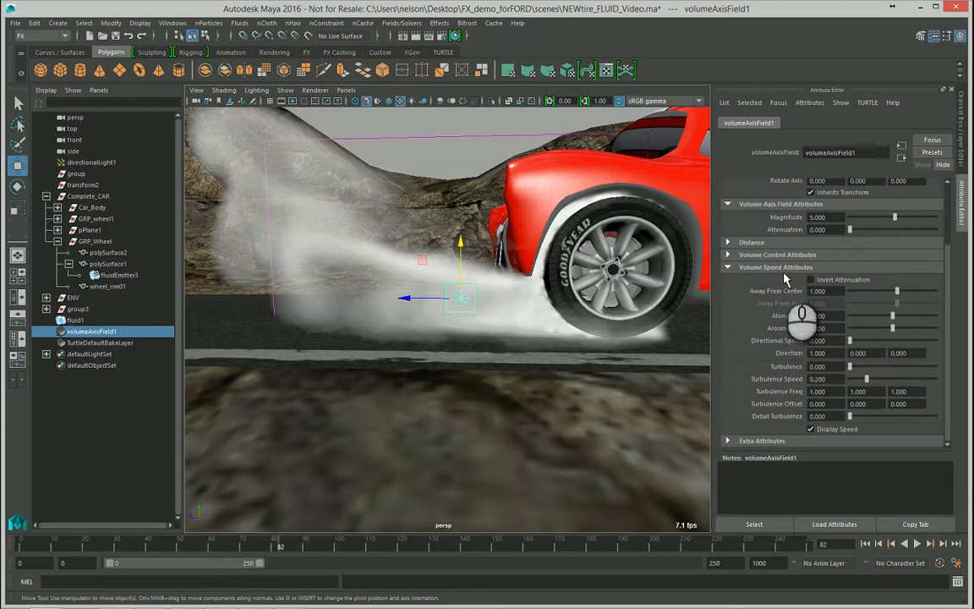
scroll(784, 279, "up", 3)
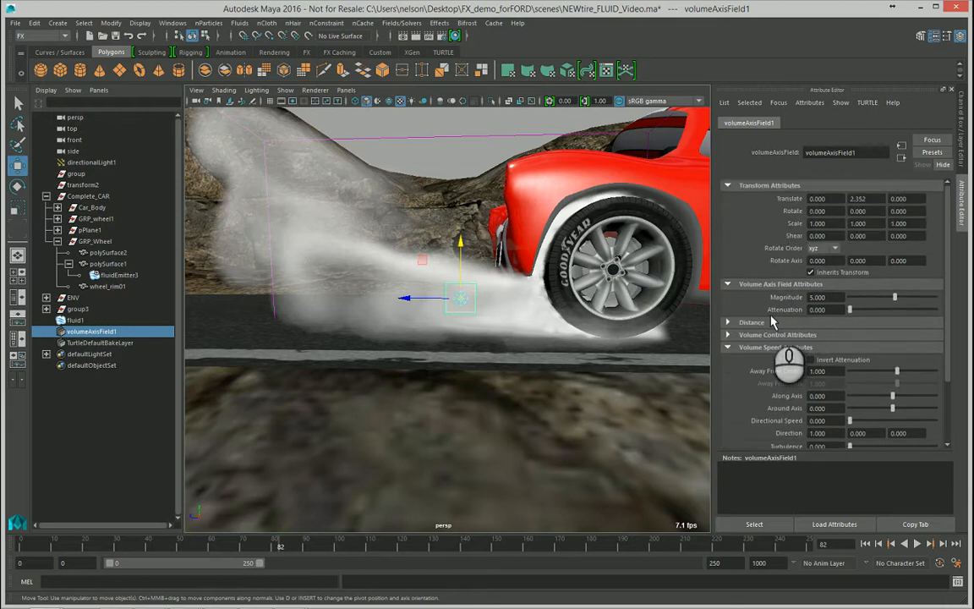
left_click(769, 336)
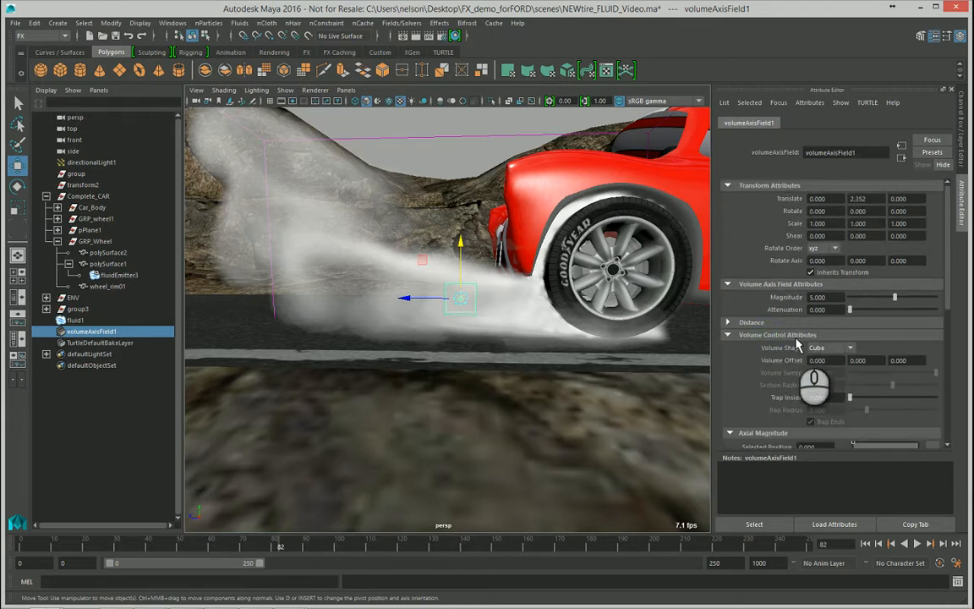
left_click(826, 350)
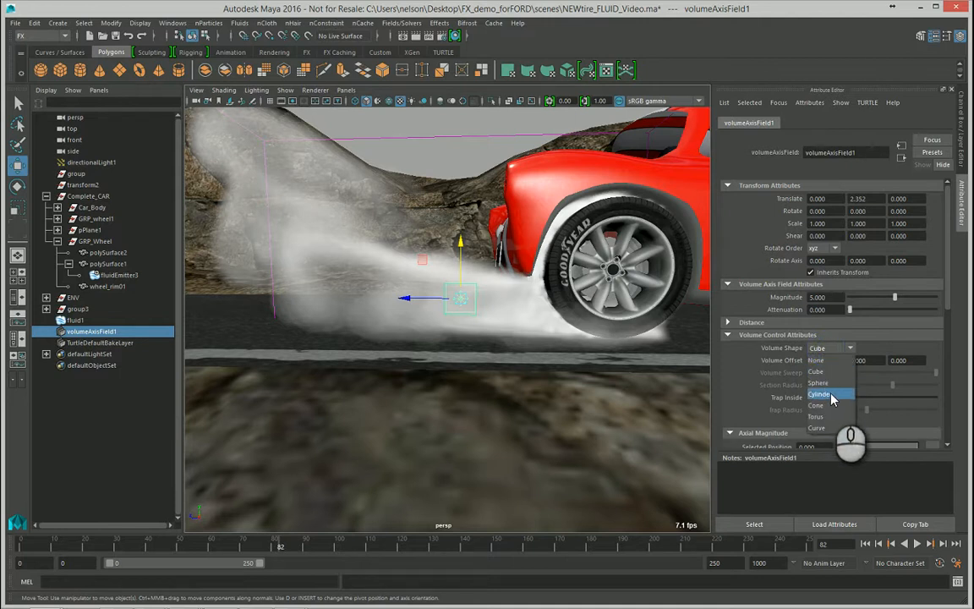
left_click(820, 394)
Step: Rotate the cylindrical field to 75 degrees in X and move it behind the rear tire at Translate Y 1.885, Z -4.269
right_click_drag(465, 325, 613, 377, "alt")
left_click_drag(609, 369, 506, 381, "alt")
middle_click_drag(545, 350, 401, 376, "alt")
right_click_drag(470, 372, 338, 367, "alt")
left_click_drag(342, 366, 429, 363, "alt")
key("e")
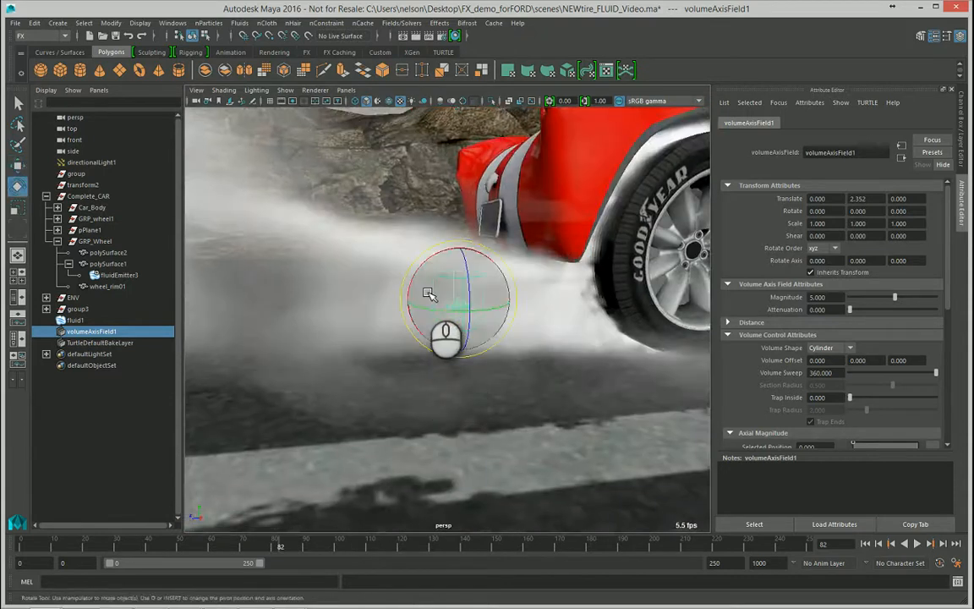
left_click_drag(424, 266, 444, 263)
key("w")
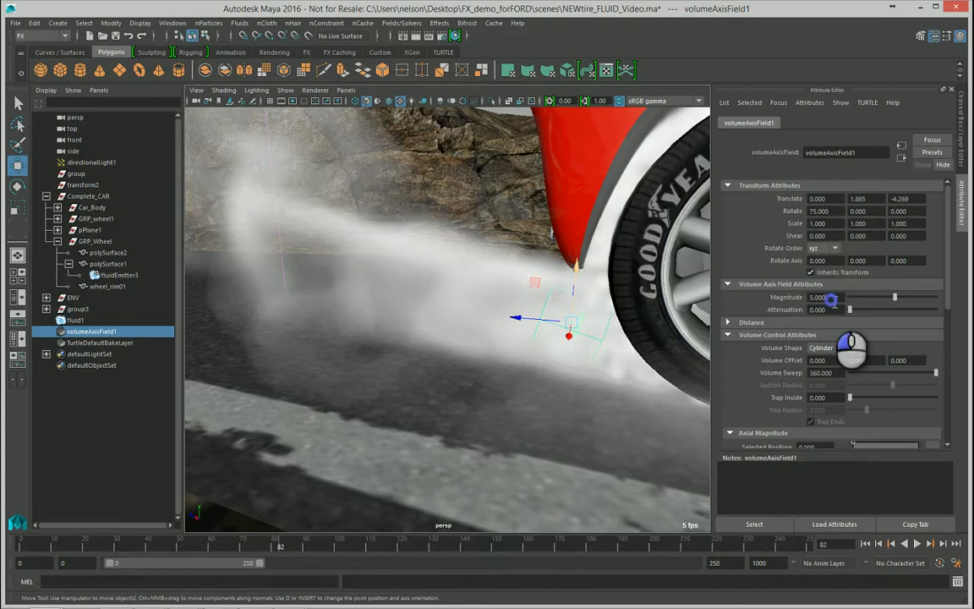
Step: Set the field's Magnitude to 20 and Attenuation to 0.3, and enable Use Max Distance with Max Distance 0.5
left_click_drag(832, 299, 809, 297)
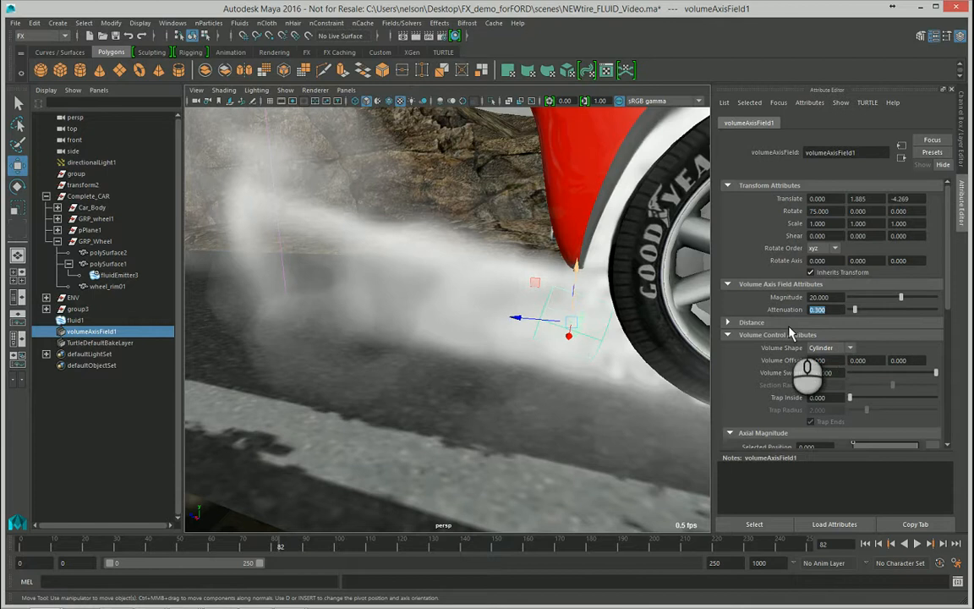
left_click(728, 323)
left_click(811, 335)
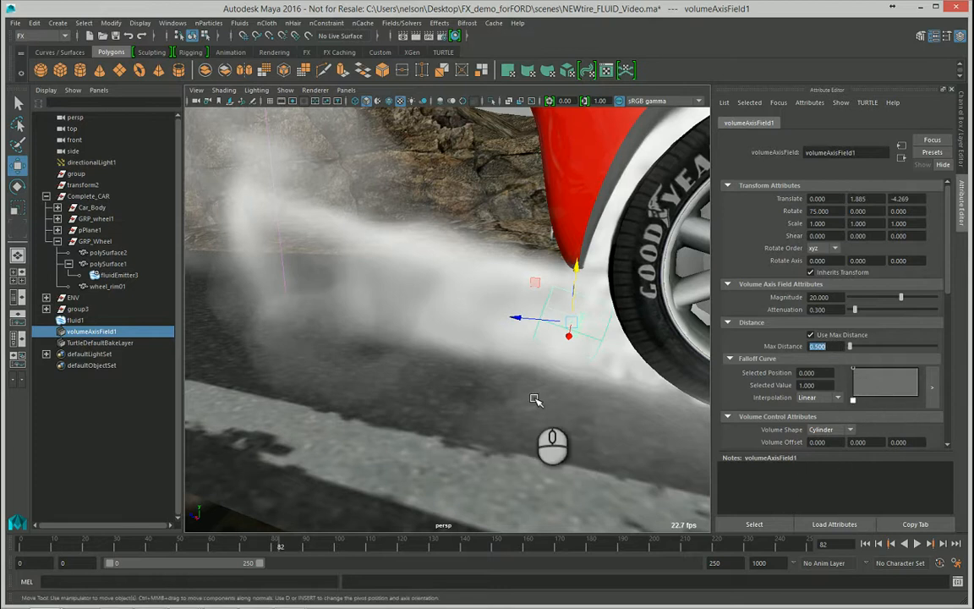
Step: View the car from the side, play the animation briefly from frame 82, and rewind to the first frame
left_click_drag(505, 363, 539, 290, "alt")
right_click_drag(540, 290, 442, 298, "alt")
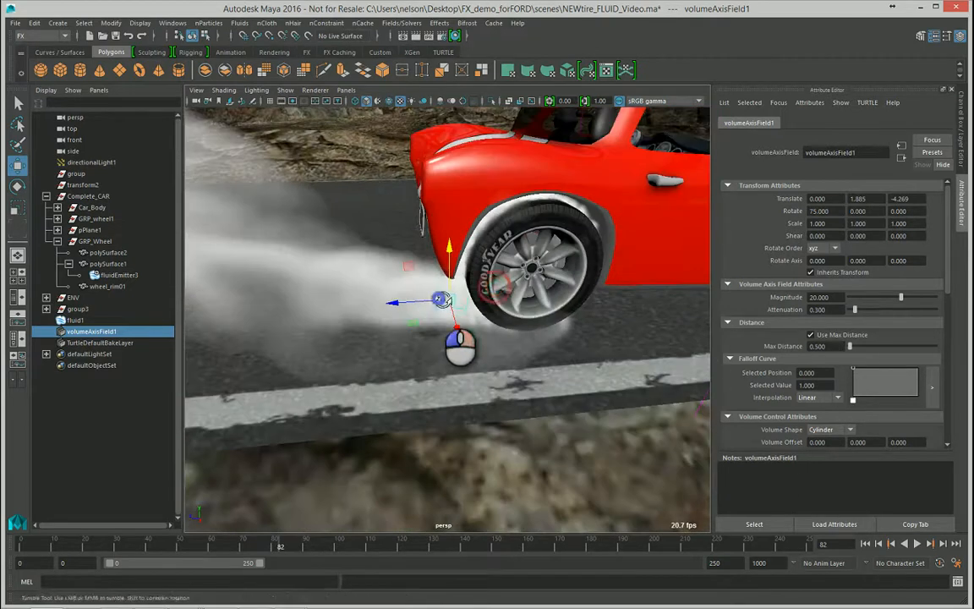
left_click_drag(441, 298, 397, 292, "alt")
right_click_drag(397, 292, 387, 298, "alt")
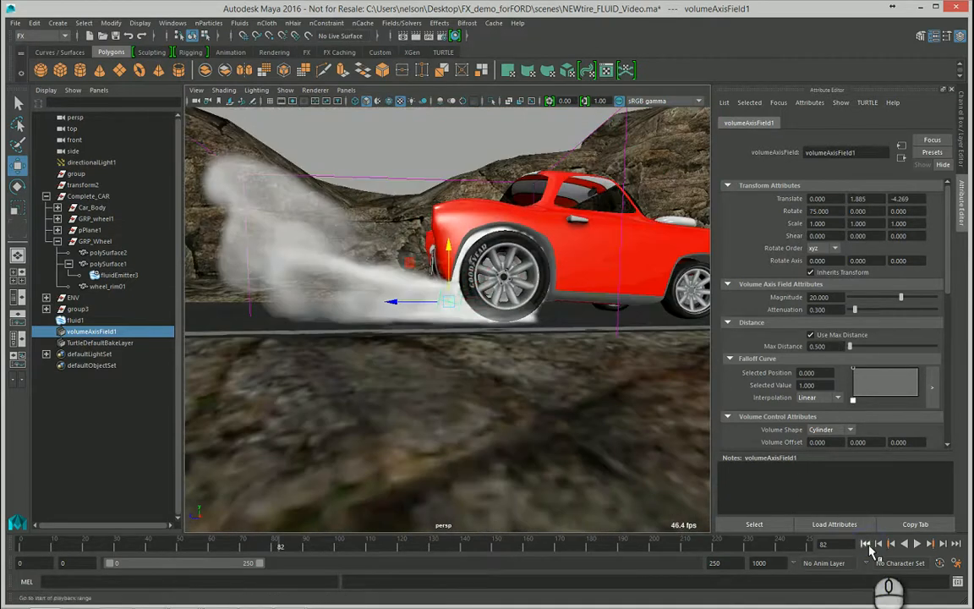
left_click(917, 544)
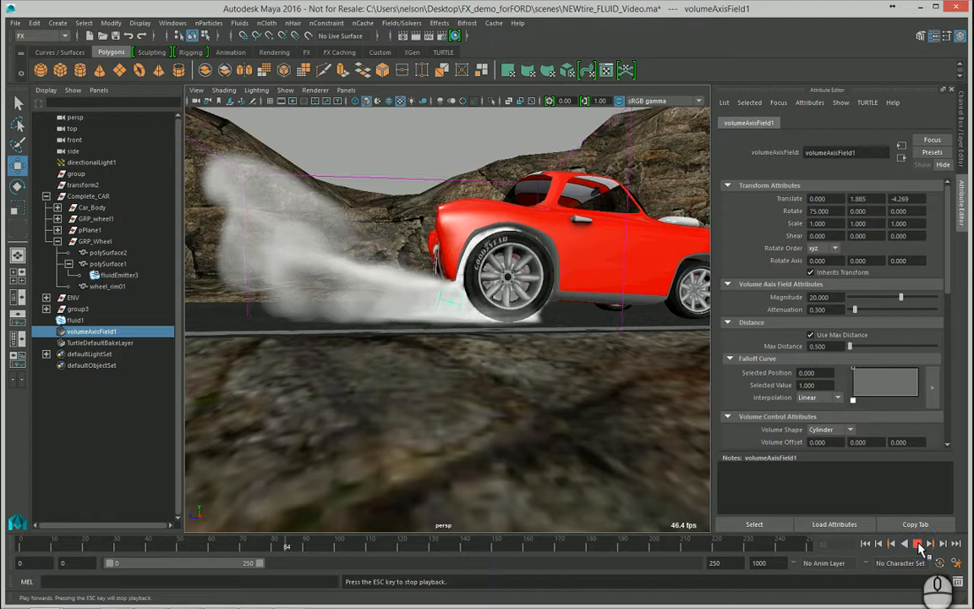
left_click(865, 544)
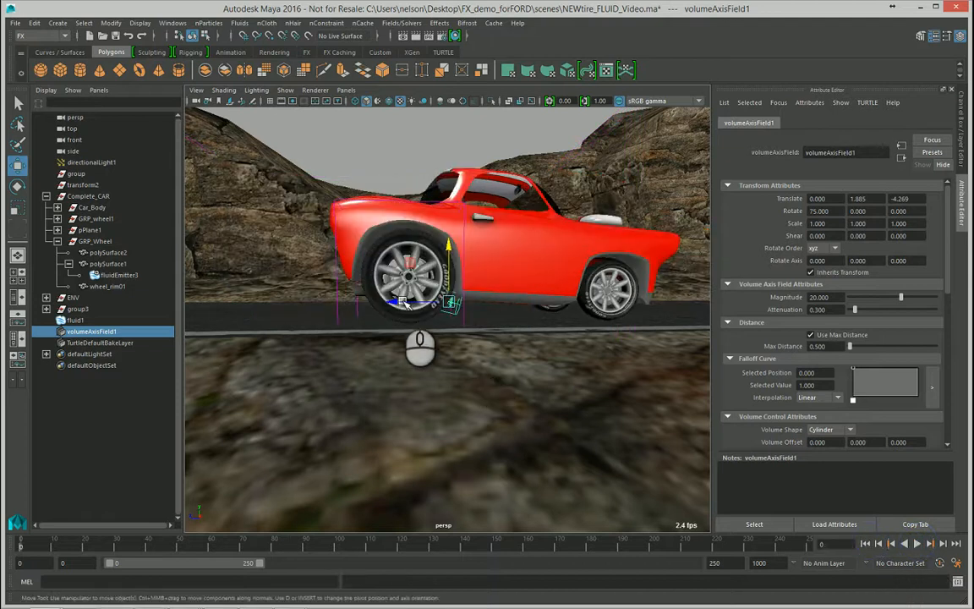
Step: Move the volume axis field along Z to just behind the rear tire and parent it to the car body
left_click_drag(402, 306, 306, 287)
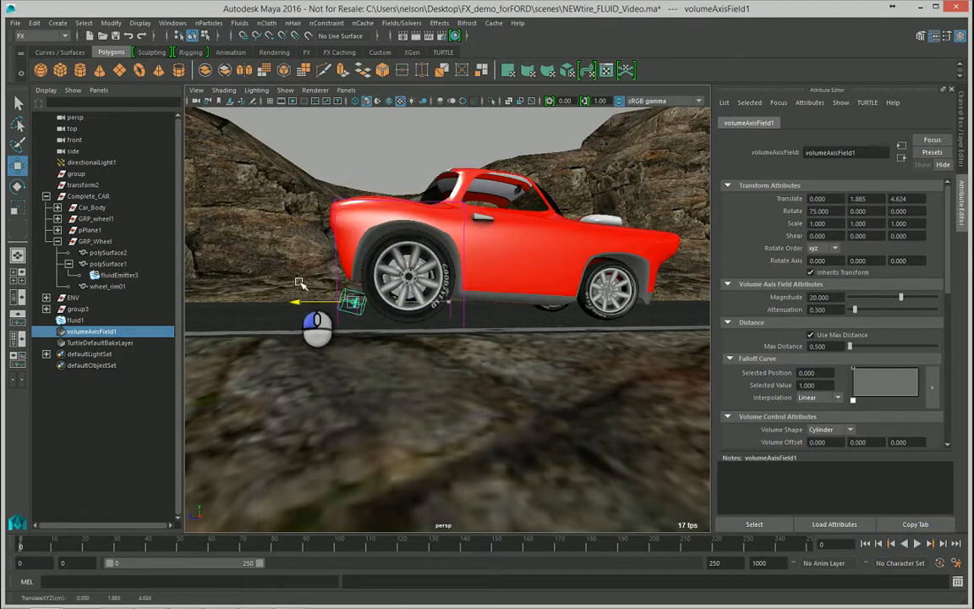
left_click_drag(411, 266, 474, 288, "alt")
left_click(495, 259)
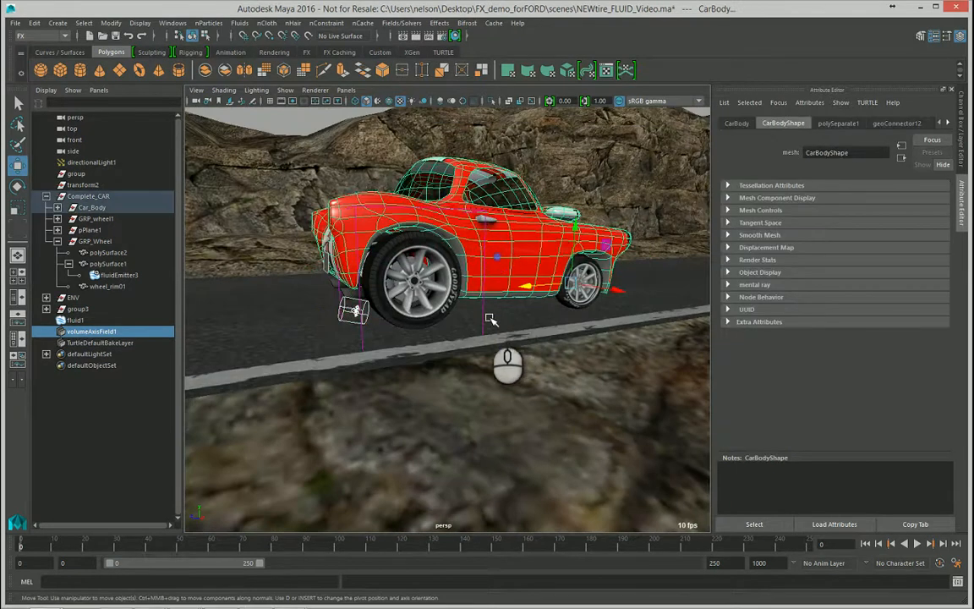
left_click(500, 321)
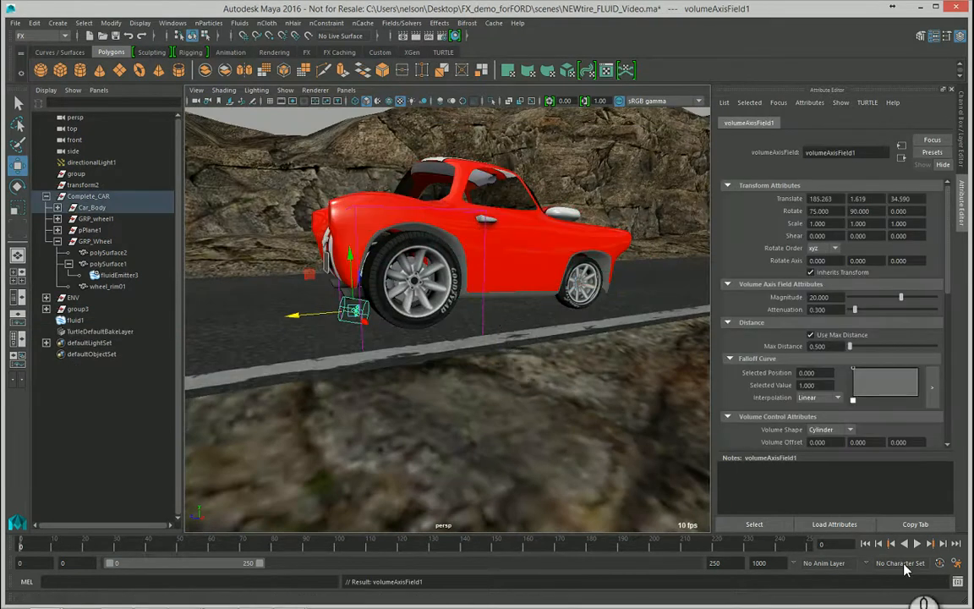
Step: Play the animation to frame 24 and inspect the smoke around the rear tire from the side
left_click(918, 544)
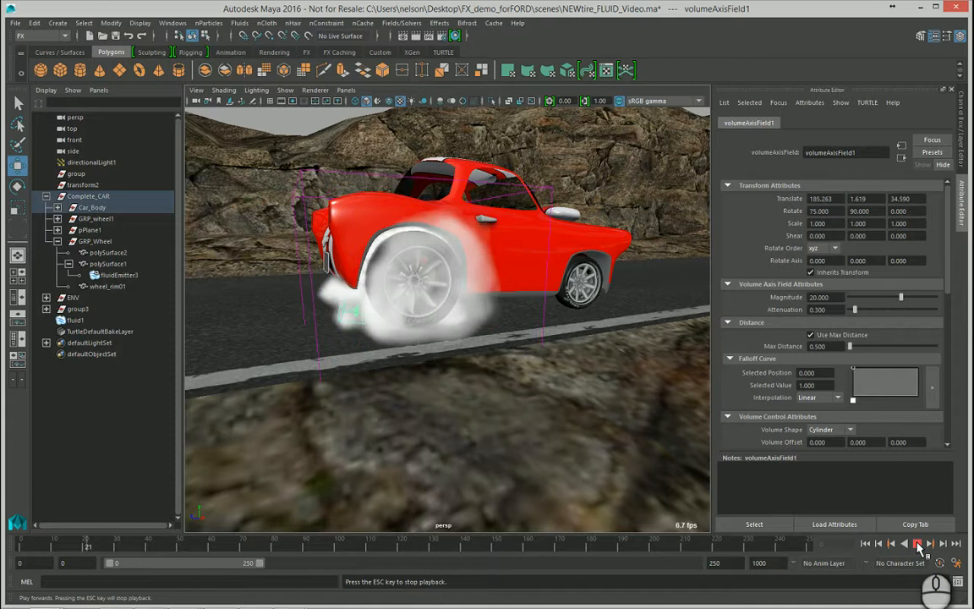
left_click(918, 544)
left_click_drag(641, 408, 582, 397, "alt")
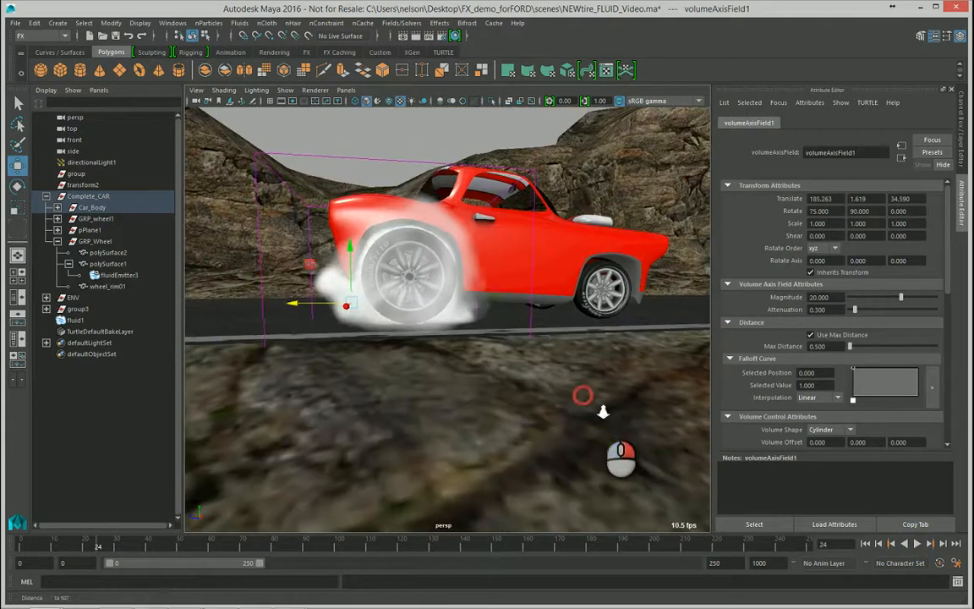
Step: Reposition the field and scale it to 1.310, 2.430, 1.000, and set its Along Axis to 3 and Around Axis to 5
key("r")
left_click_drag(319, 307, 170, 250)
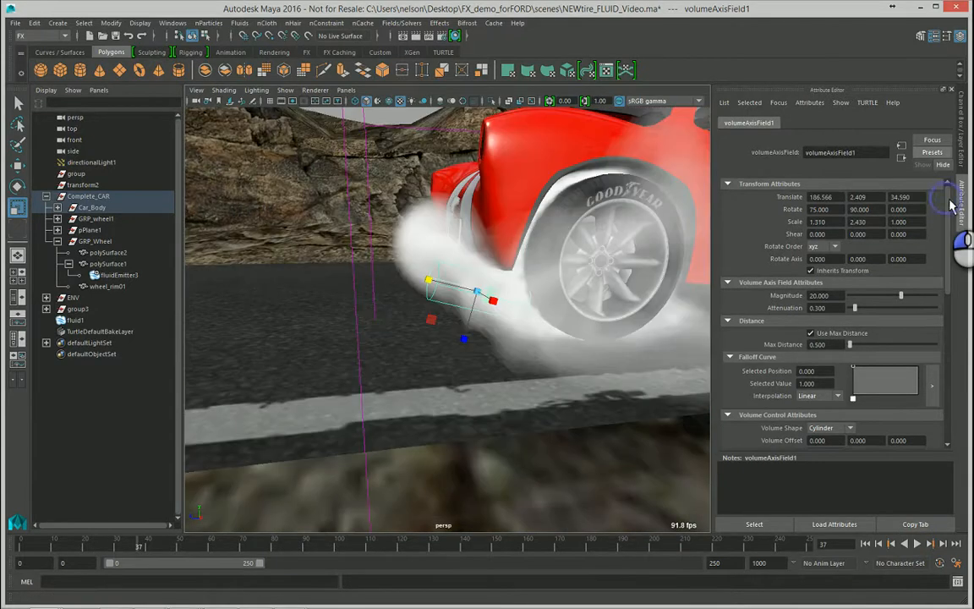
scroll(949, 253, "down", 10)
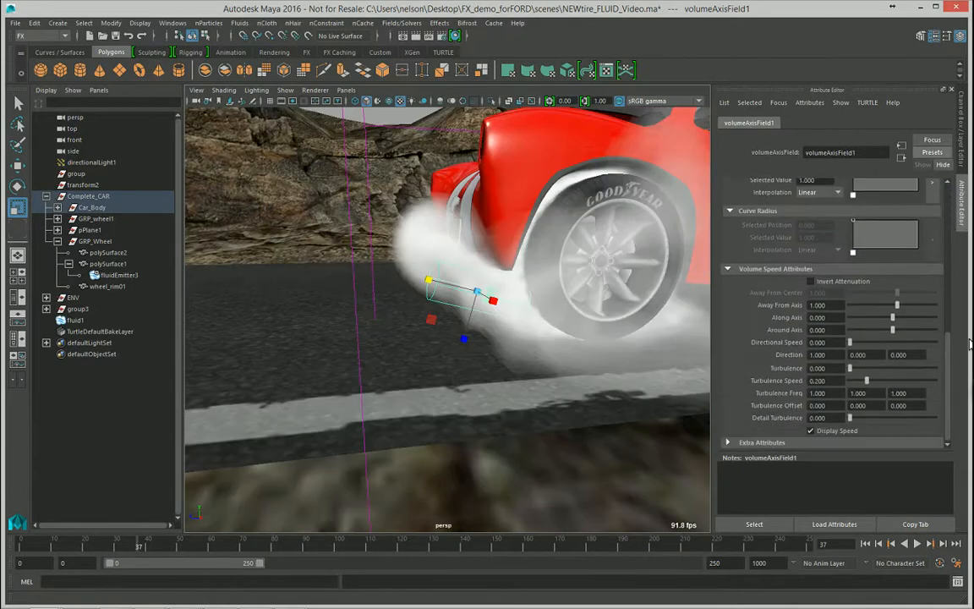
double_click(822, 318)
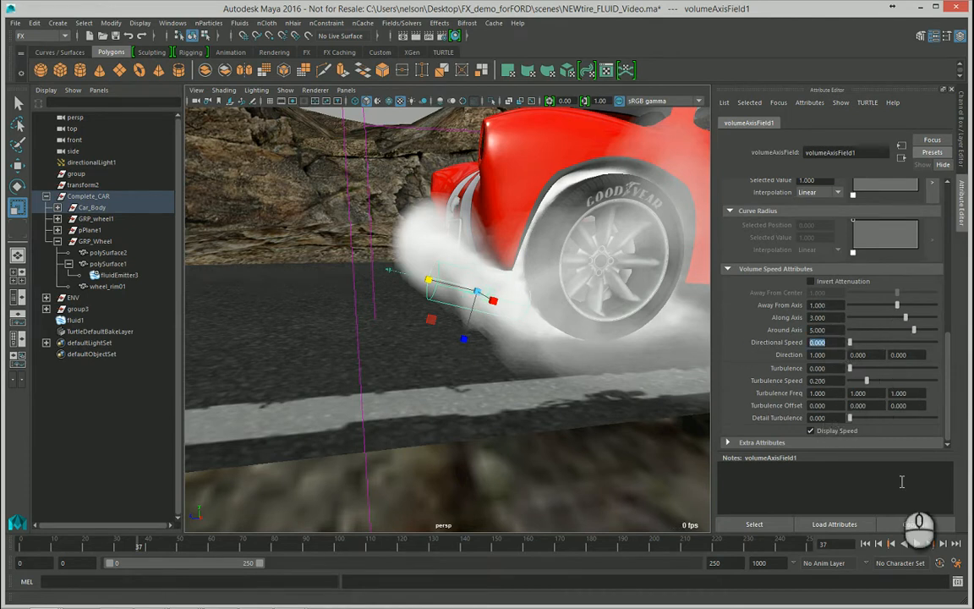
Step: Replay the animation from the first frame to frame 42 to check the field's effect on the smoke
mouse_move(521, 340)
left_mouse_down("alt")
mouse_move(512, 331)
mouse_move(511, 342)
left_mouse_up("alt")
left_click_drag(384, 265, 456, 310, "alt")
left_click(865, 543)
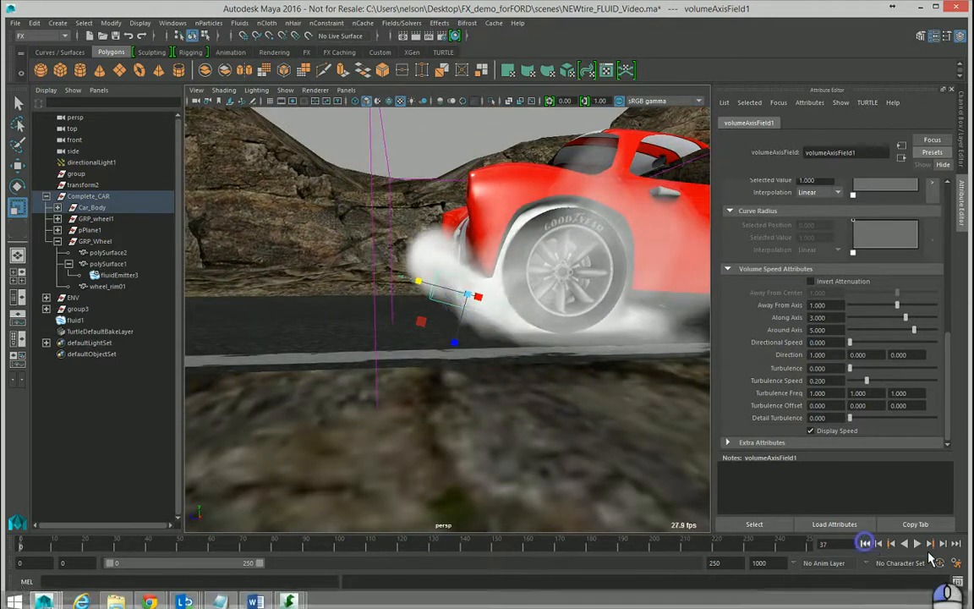
left_click(922, 543)
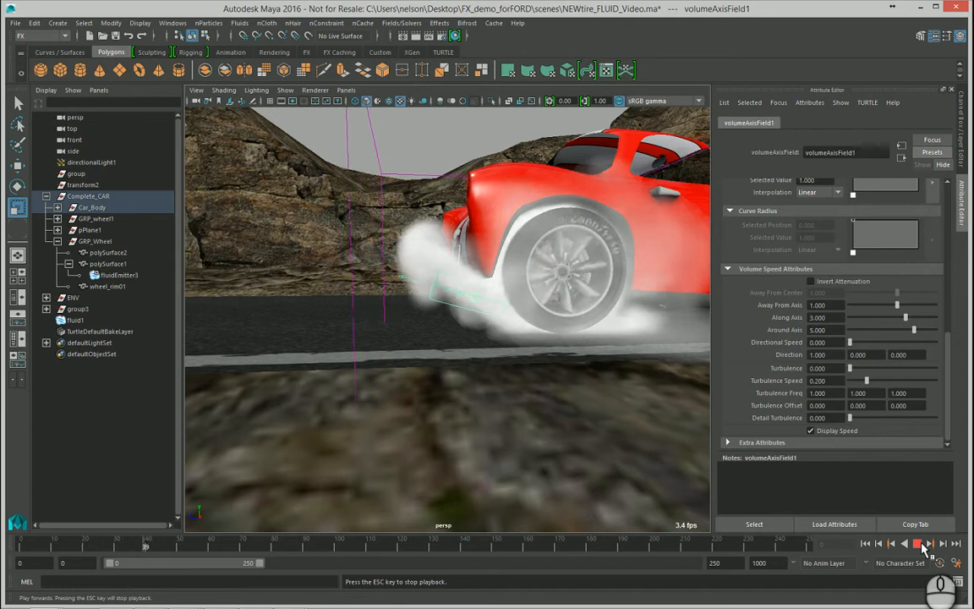
key("Escape")
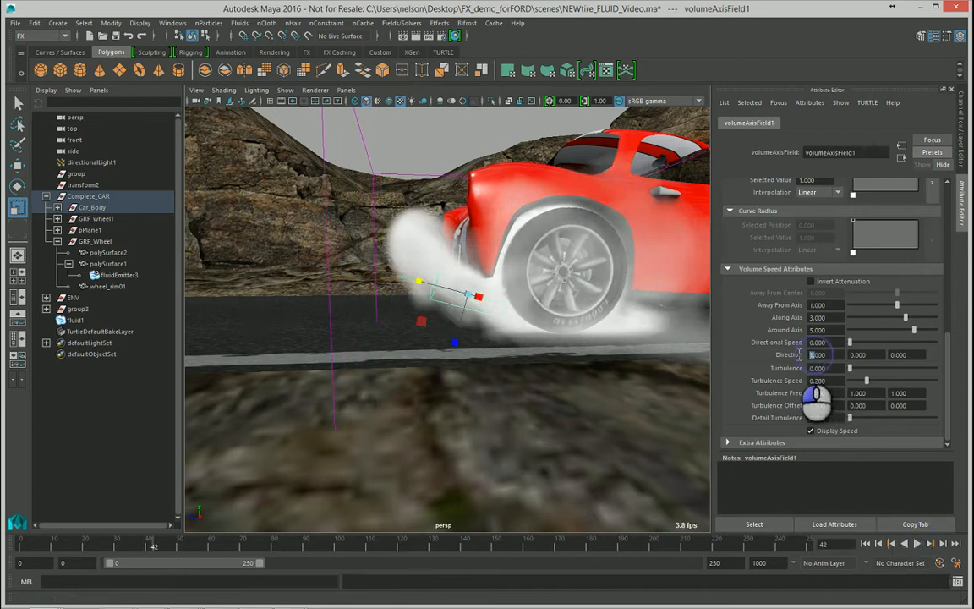
Step: Set the volume axis field's Magnitude to 0 and replay the animation from the first frame
scroll(829, 313, "up", 5)
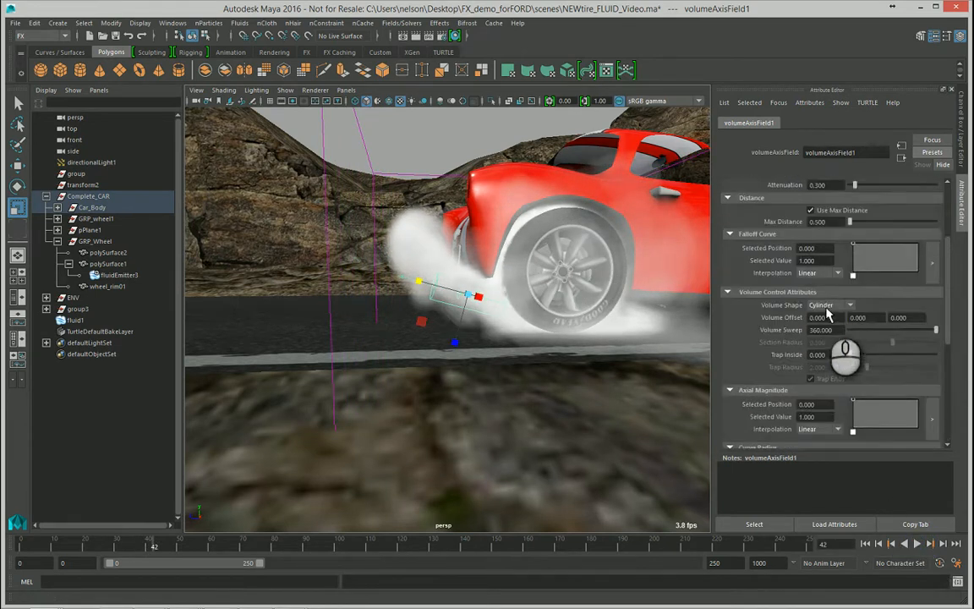
scroll(829, 315, "up", 3)
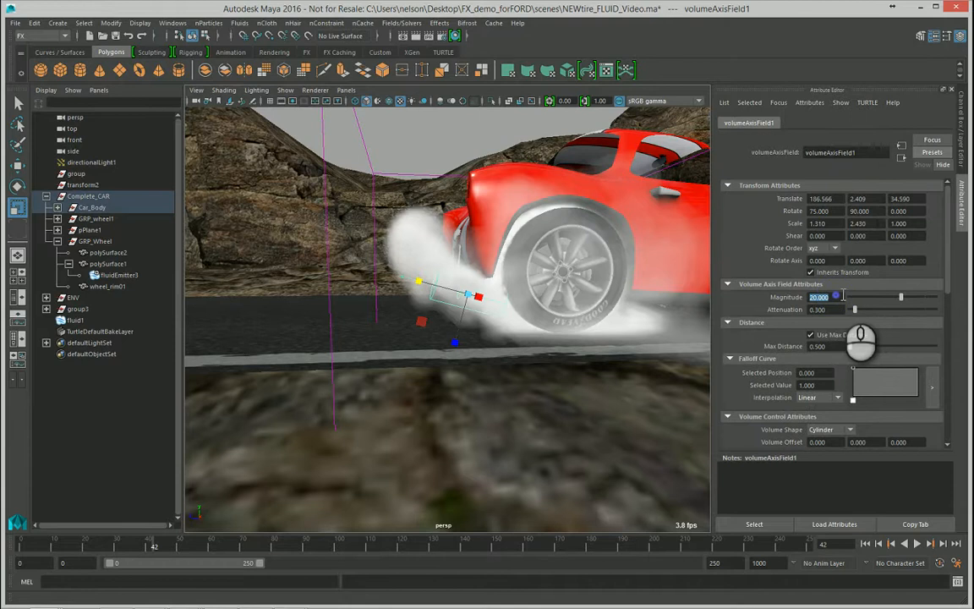
key("Return")
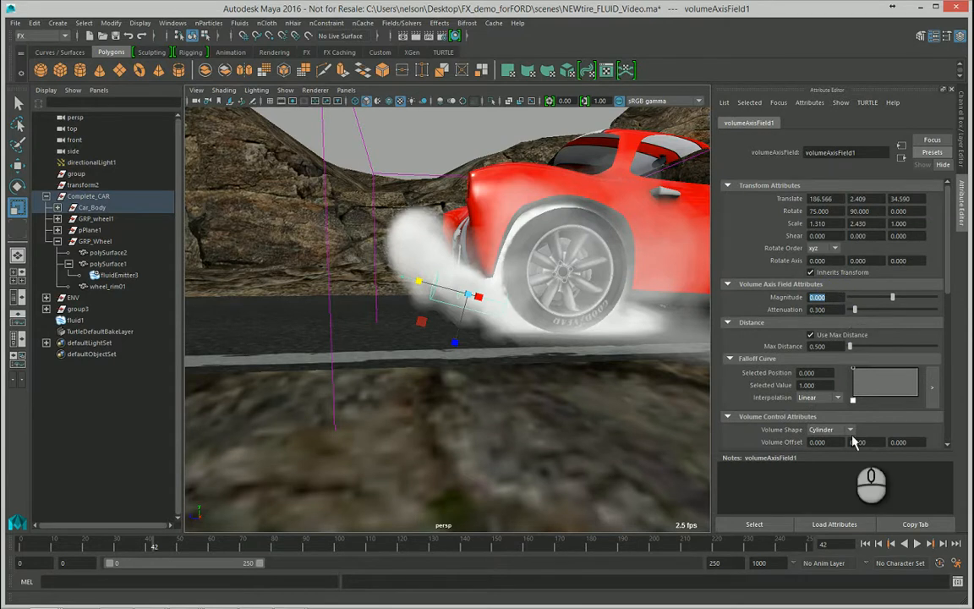
left_click(868, 544)
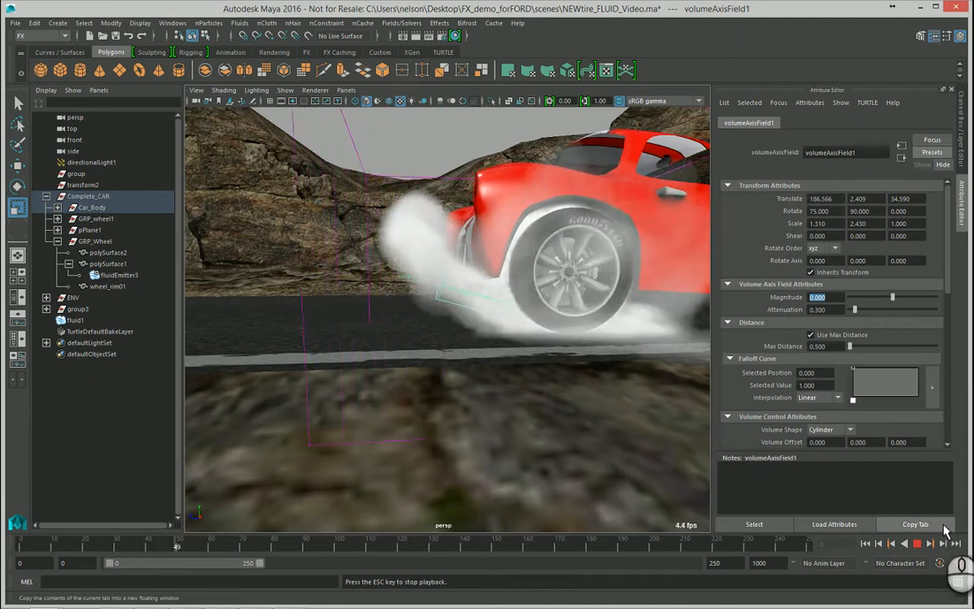
Step: Set the volume axis field's Magnitude to 50 and replay the animation from the first frame to frame 49
left_click(925, 544)
left_click(865, 543)
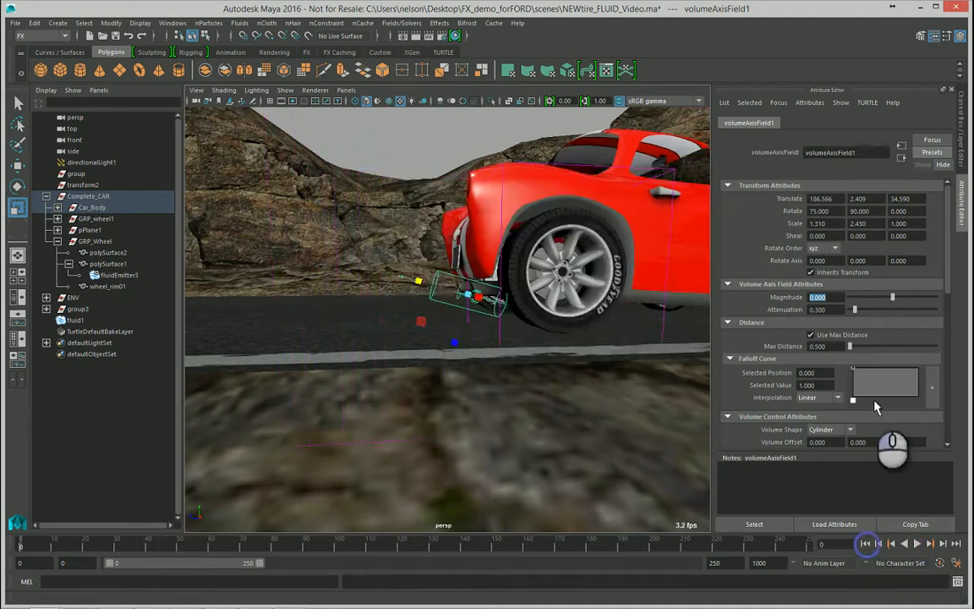
left_click_drag(831, 298, 844, 296)
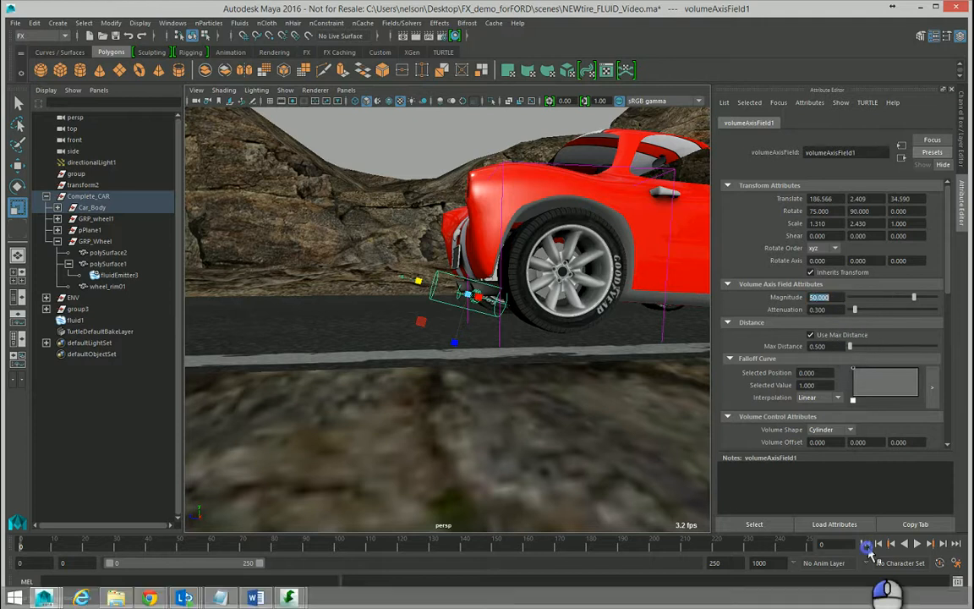
left_click(917, 543)
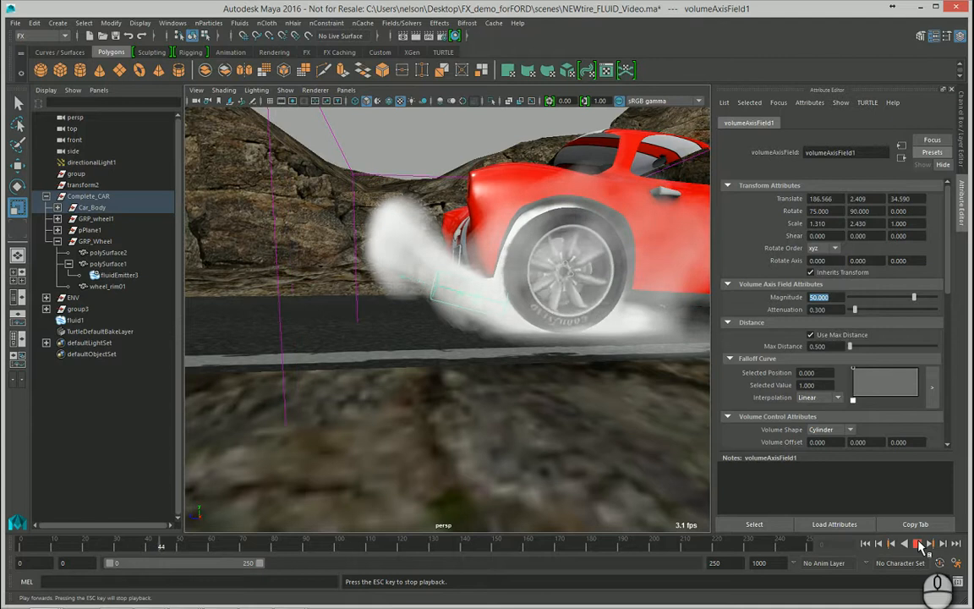
left_click(920, 546)
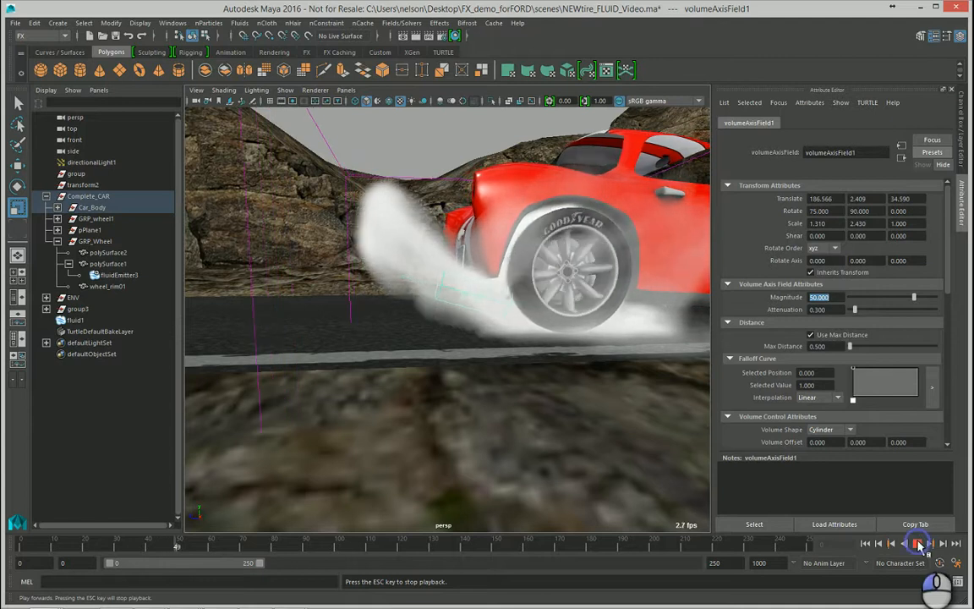
Step: Reposition the volume axis field to 186.216, 1.958, 34.590 with an X rotation of 81.713, and replay the animation to frame 52
left_click_drag(518, 419, 507, 355, "alt")
key("w")
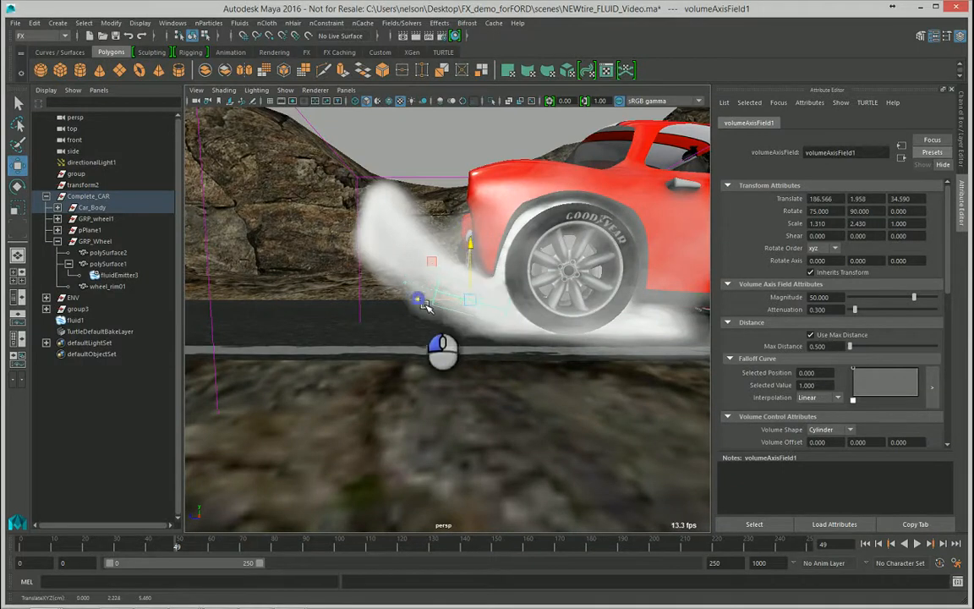
key("e")
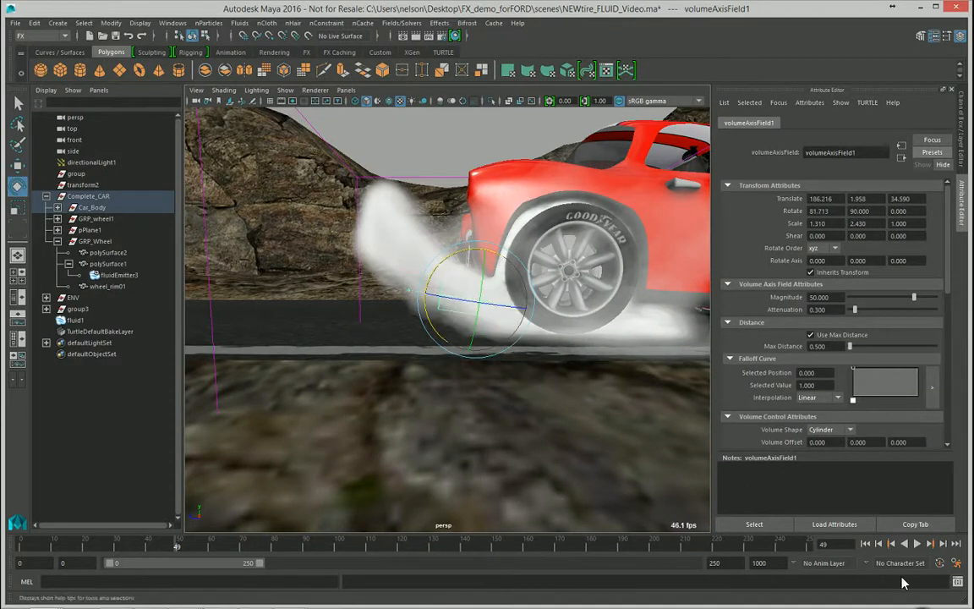
left_click(867, 544)
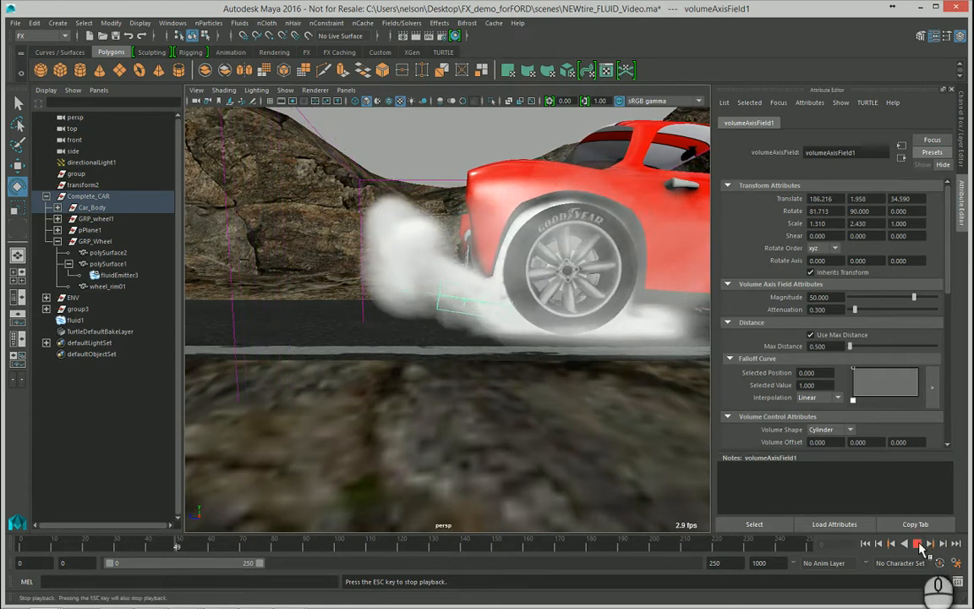
left_click(920, 548)
Step: Replay the animation from the first frame in a wider side view of the car to inspect the smoke trail
key("e")
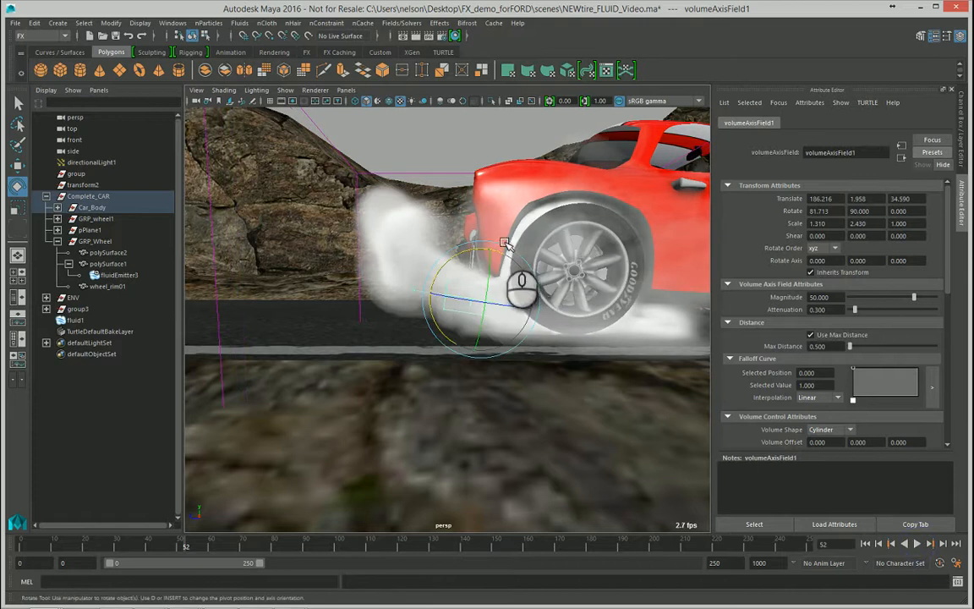
left_click_drag(503, 244, 526, 299, "alt")
mouse_move(526, 299)
right_mouse_down("alt")
mouse_move(490, 302)
mouse_move(522, 306)
right_mouse_up("alt")
left_click_drag(522, 306, 499, 306, "alt")
left_click(867, 544)
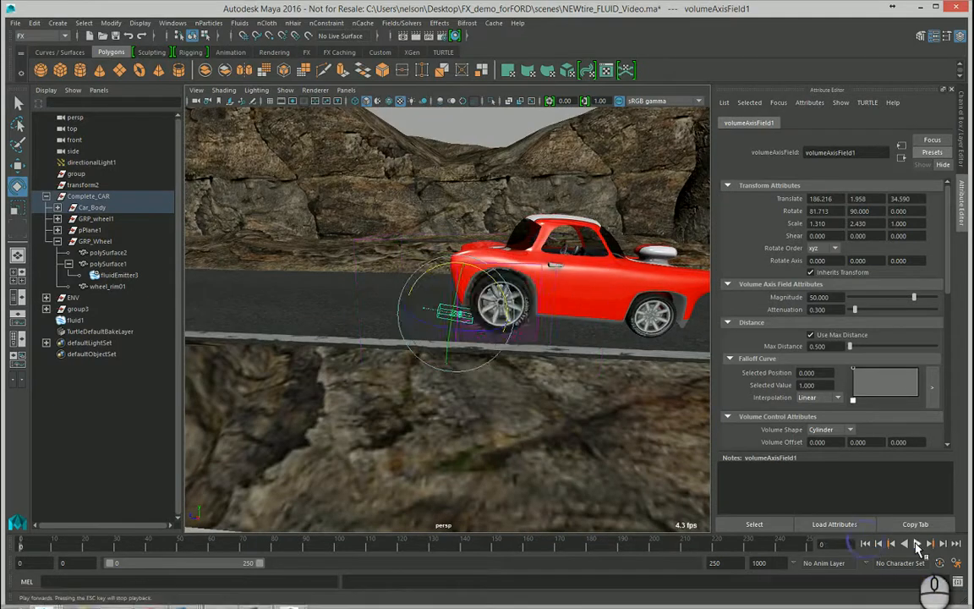
left_click(916, 545)
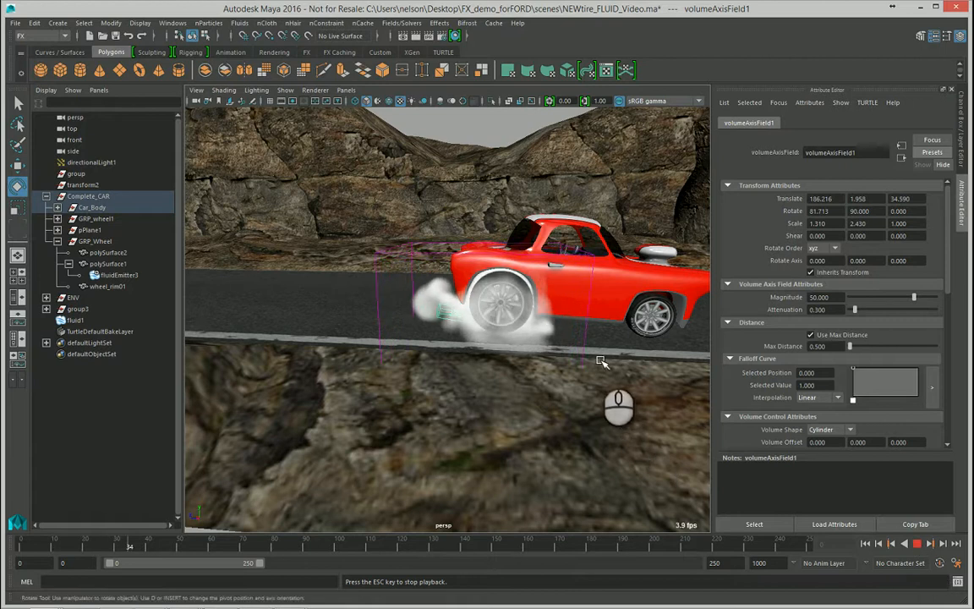
mouse_move(561, 326)
left_mouse_down("alt")
mouse_move(555, 335)
mouse_move(550, 323)
left_mouse_up("alt")
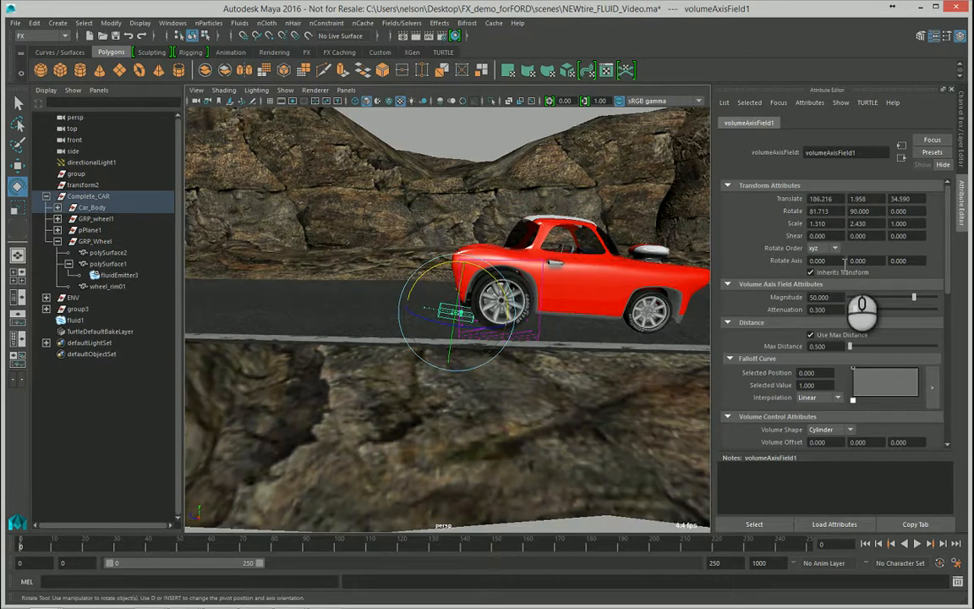
Step: Shape the field's falloff curve as a linear ramp from value 0 at position 0 to value 1 at position 1
left_click(855, 399)
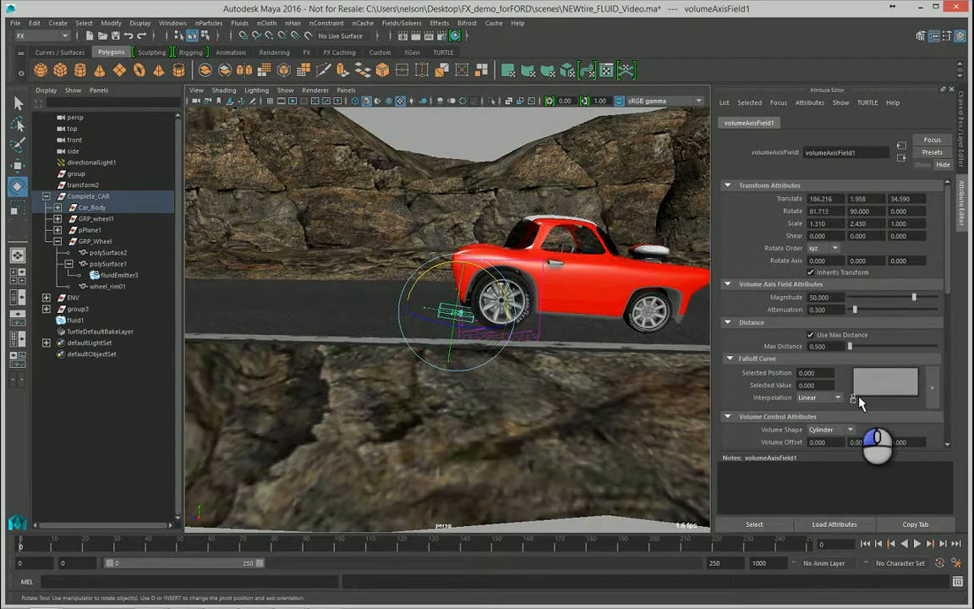
left_click(918, 370)
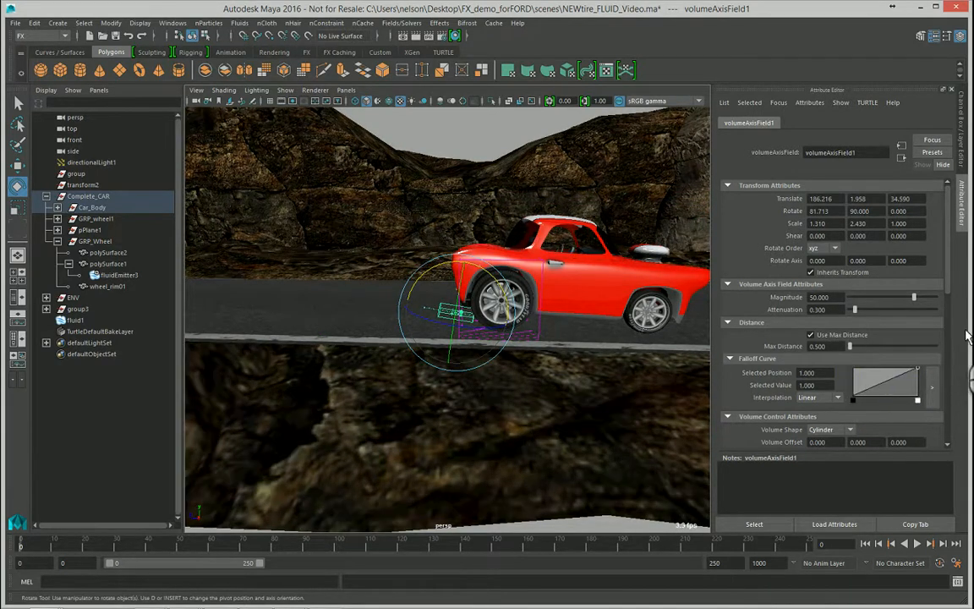